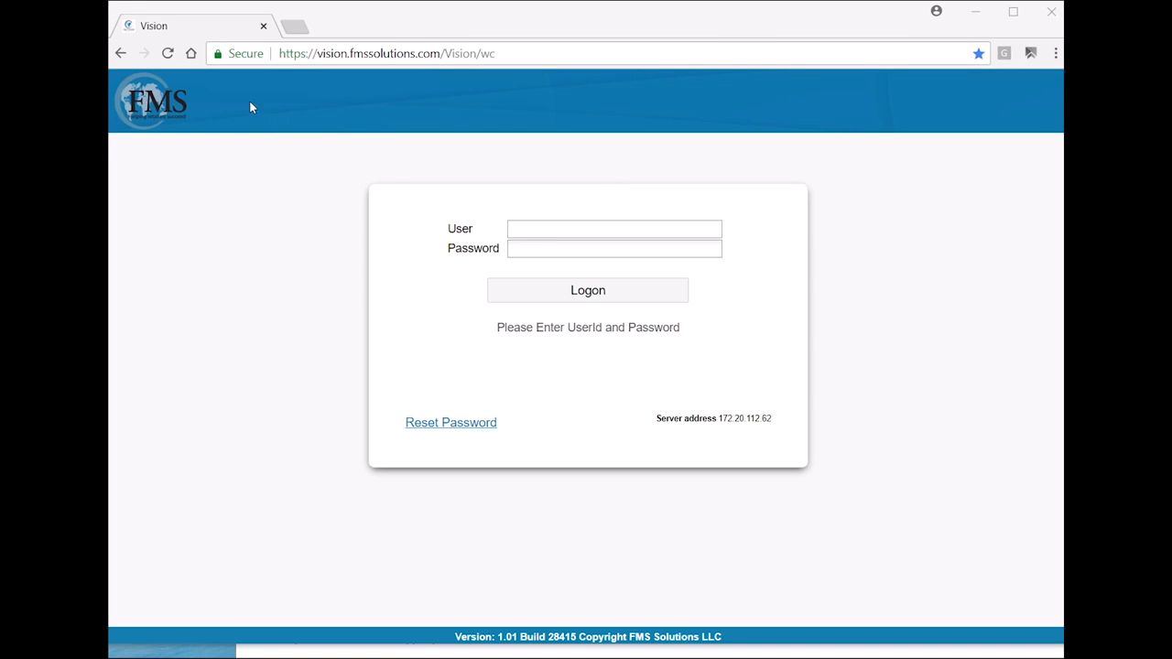
Step: Load the FMS Vision site from the browser home page and log on with the user ID and password
click(191, 53)
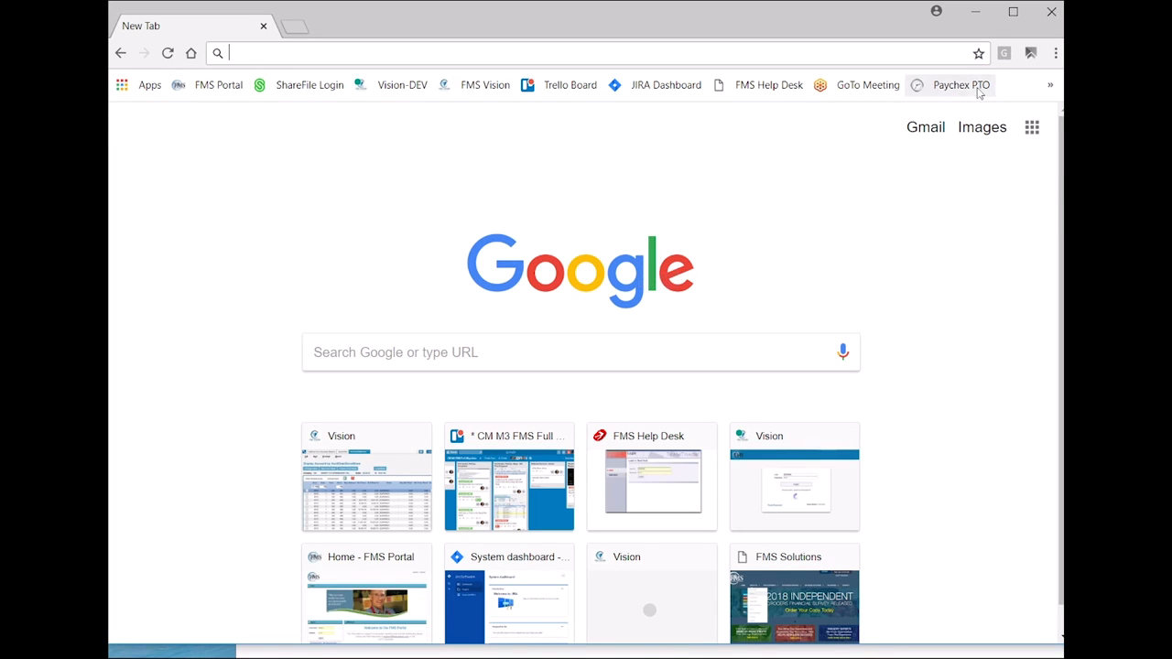
click(472, 89)
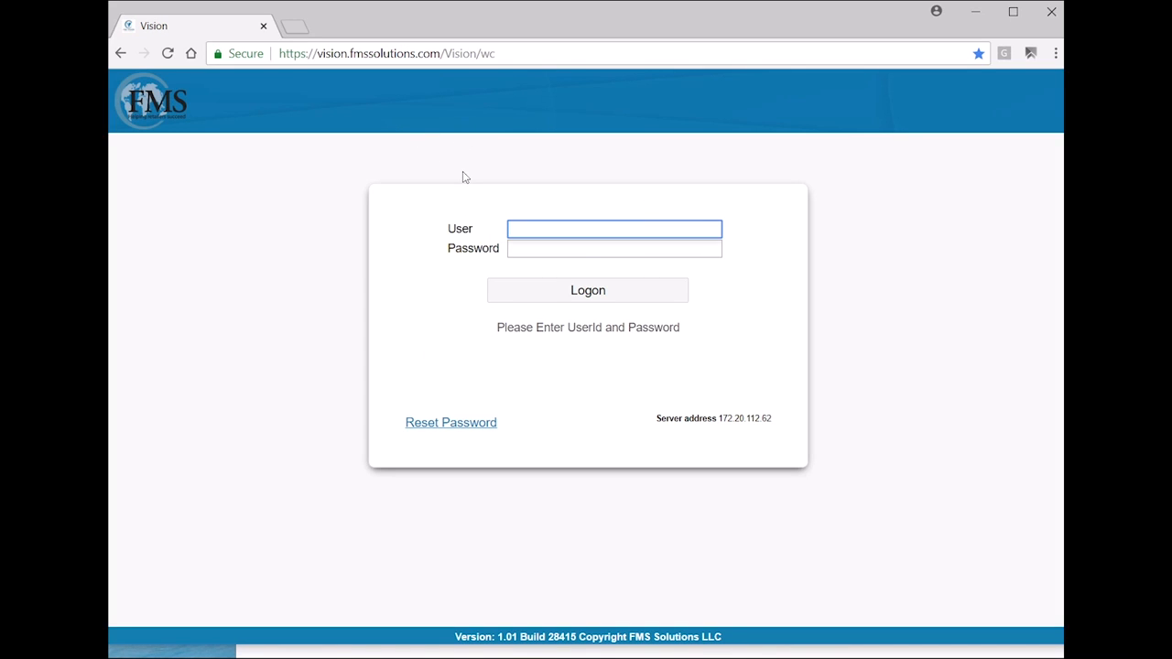
text(fmsmdd)
key(Tab)
text(••)
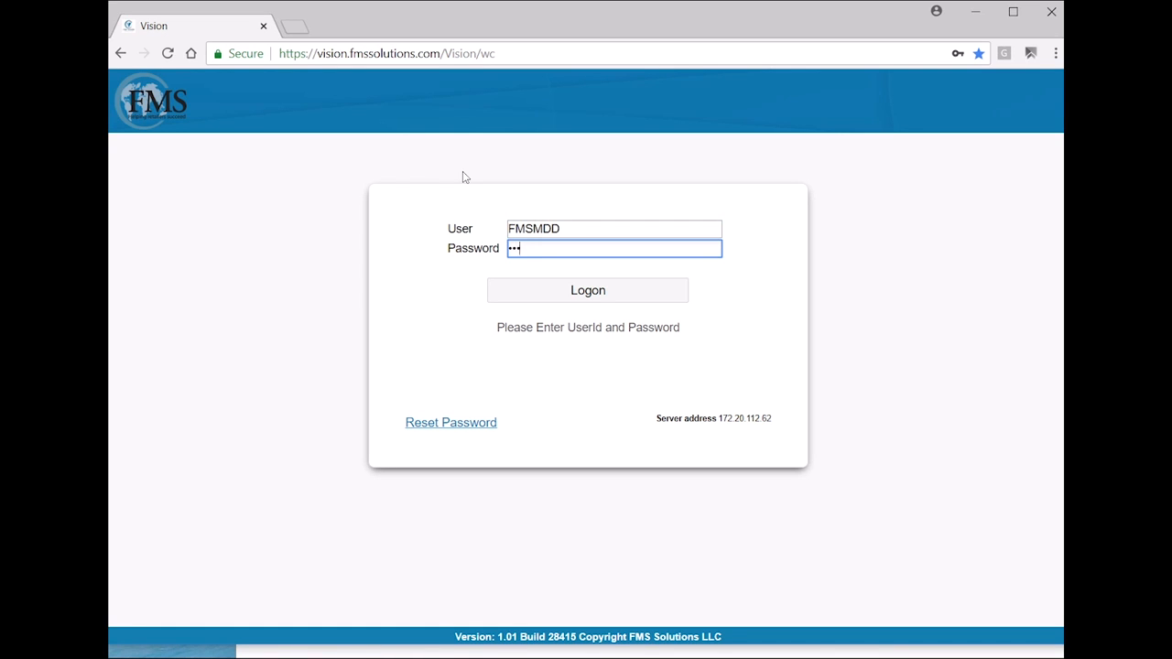
text(••••)
key(Return)
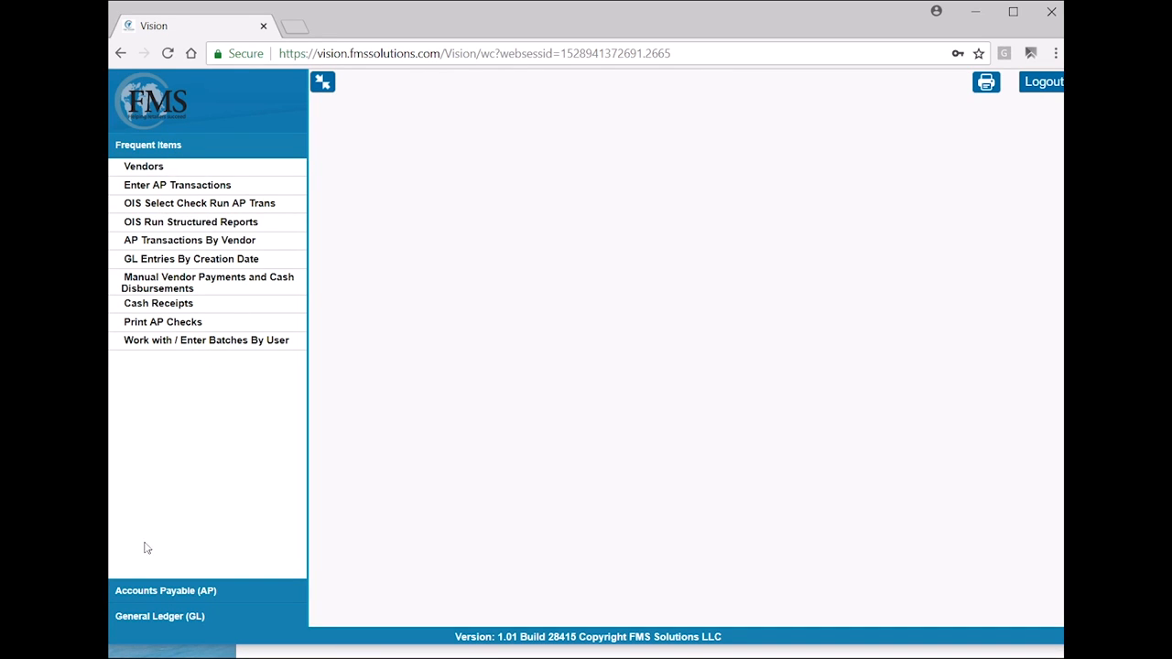
Step: Open the Vendors list from the AP Master Files in Accounts Payable
click(131, 591)
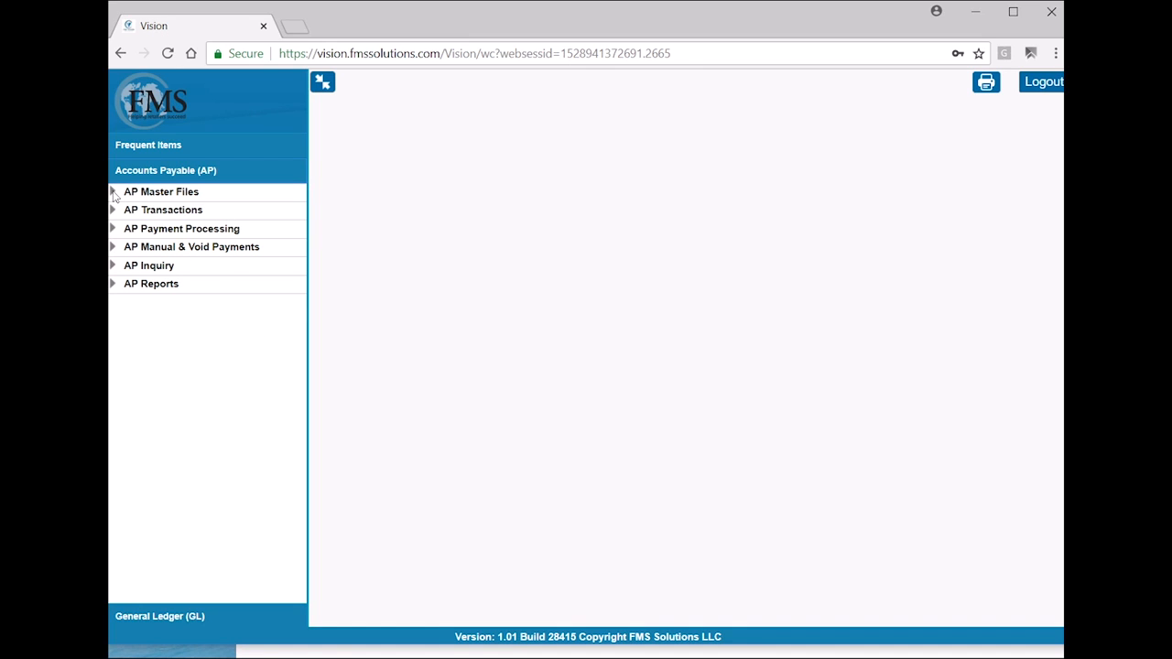
click(114, 193)
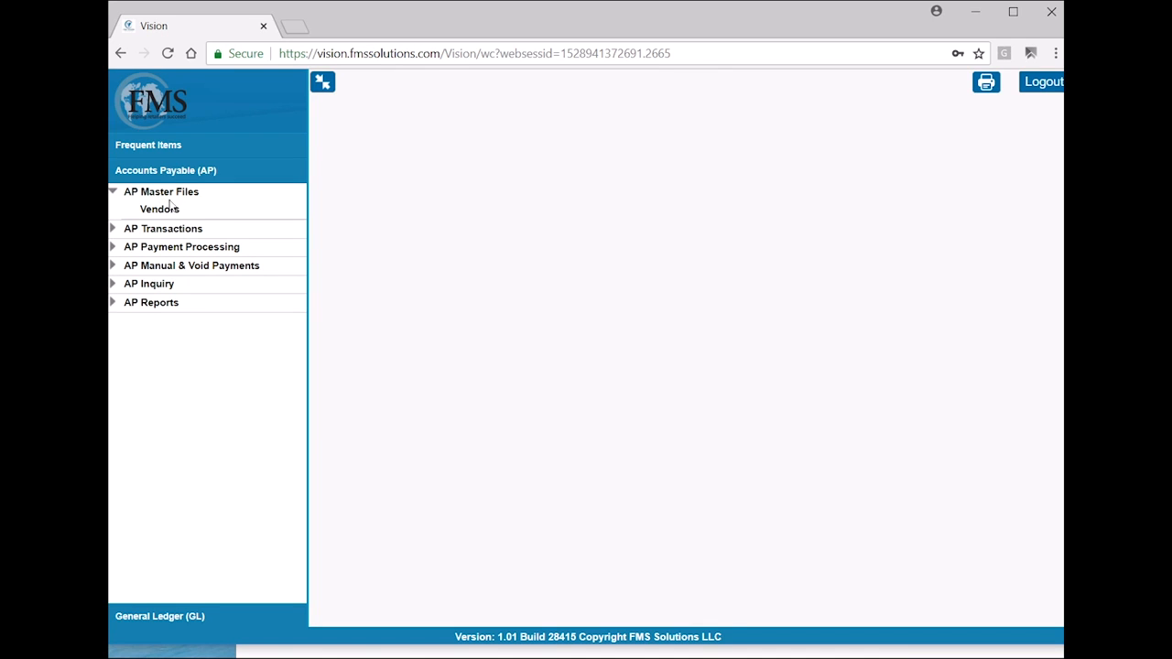
click(155, 210)
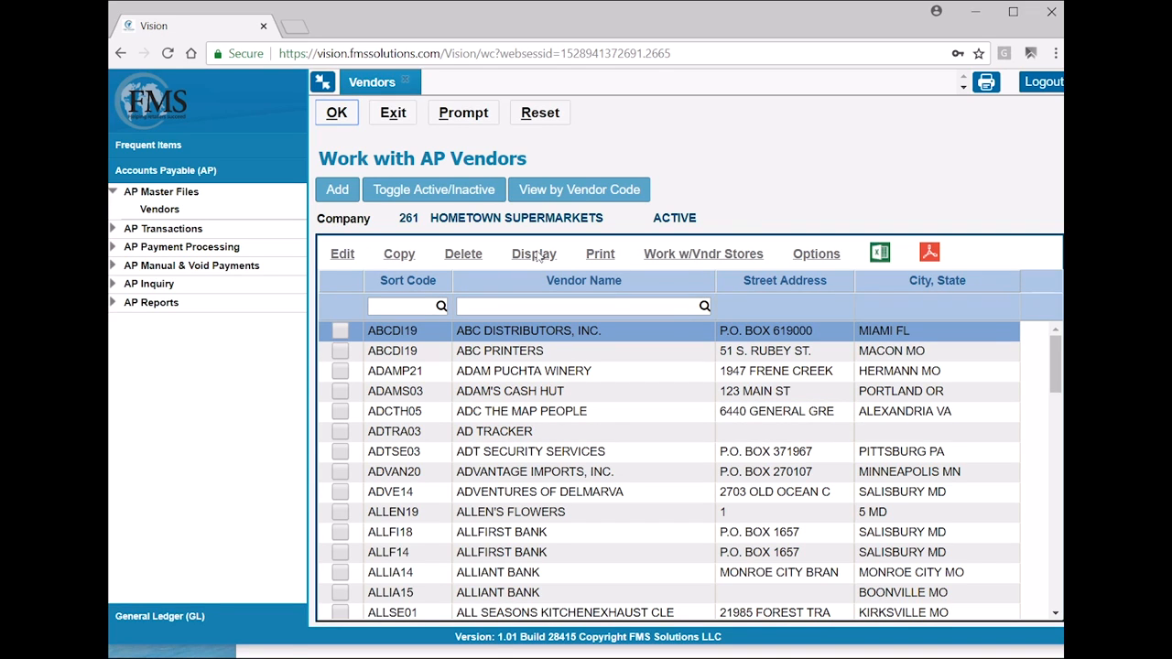
Step: Position the vendor list at sort code FRIT and check the inactive vendors before returning to the active ones
click(400, 309)
text(frit)
key(Return)
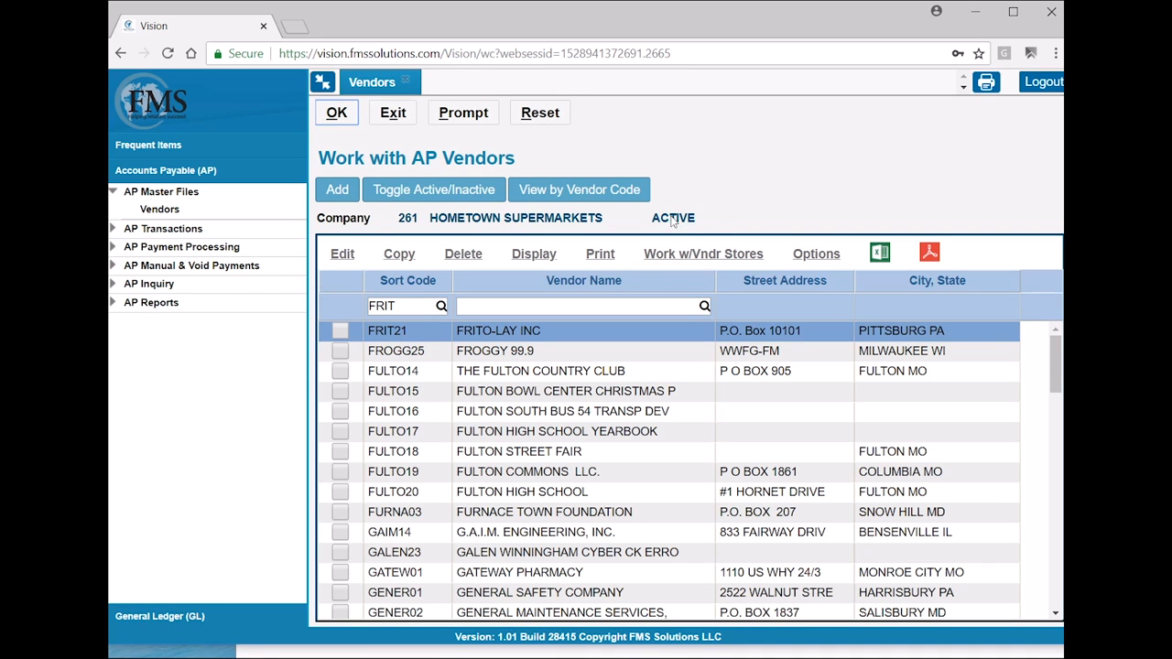
click(436, 189)
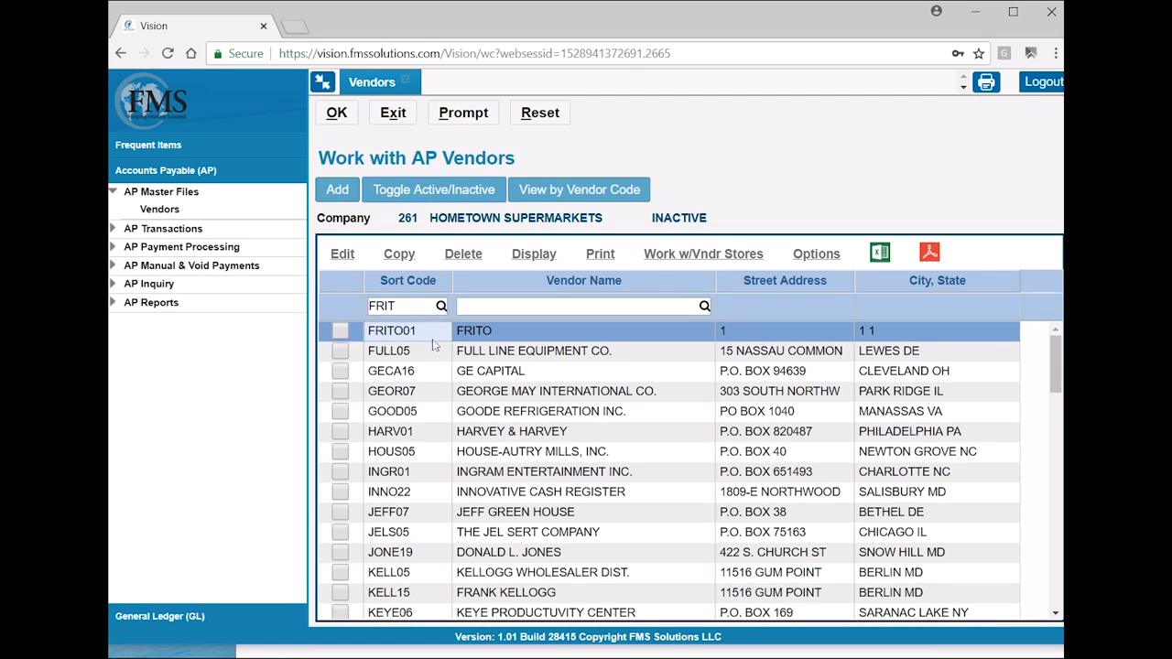
click(424, 190)
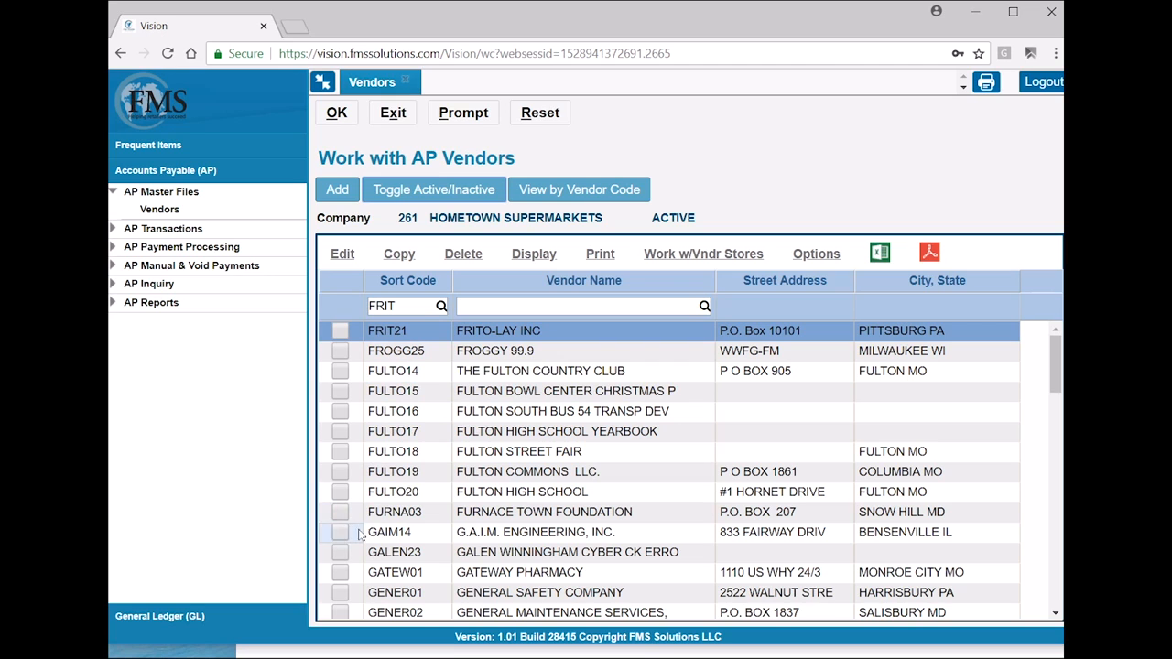
Step: Export the vendor list to Excel with all columns auto-fitted for viewing, and close the workbook without saving
click(881, 260)
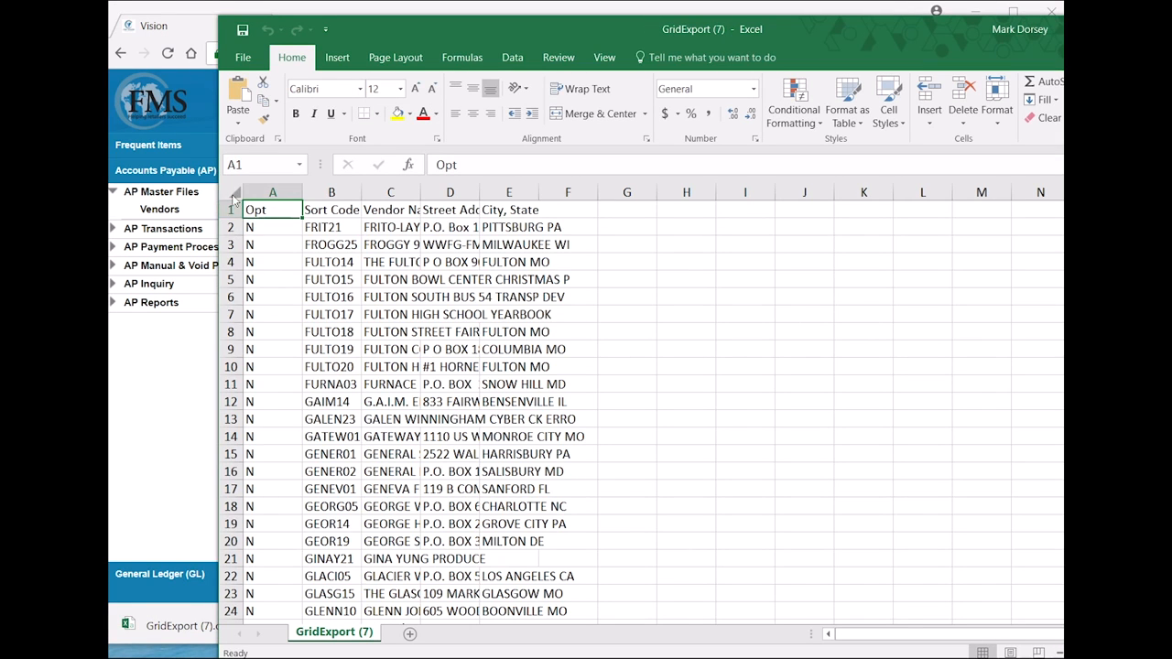
click(235, 195)
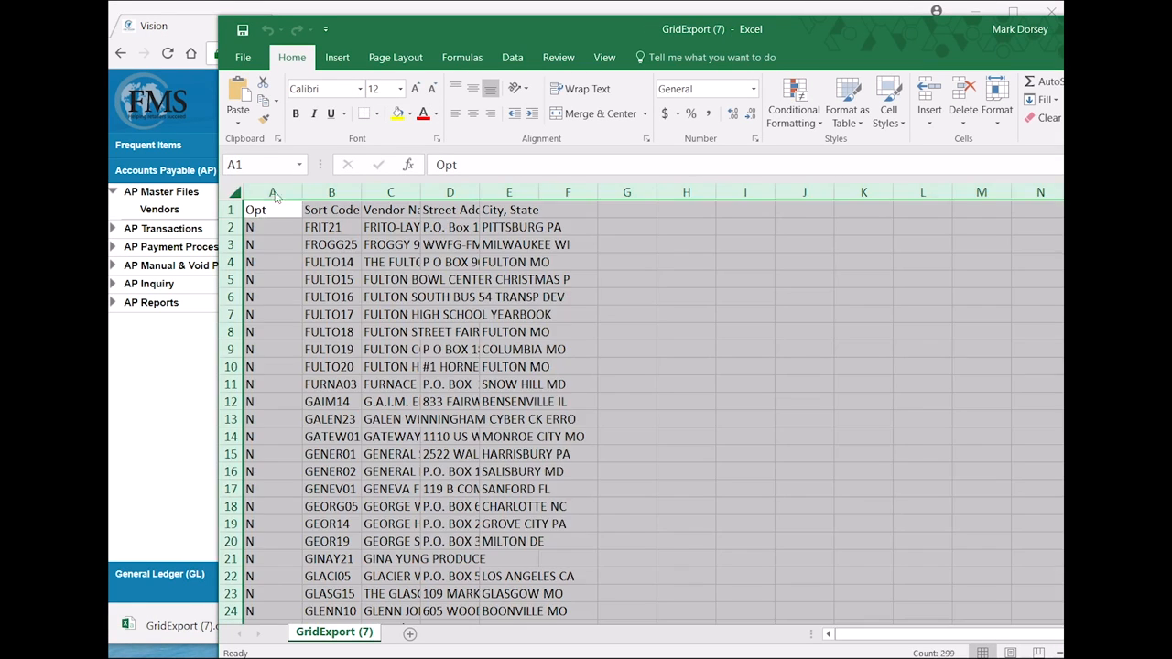
double_click(302, 192)
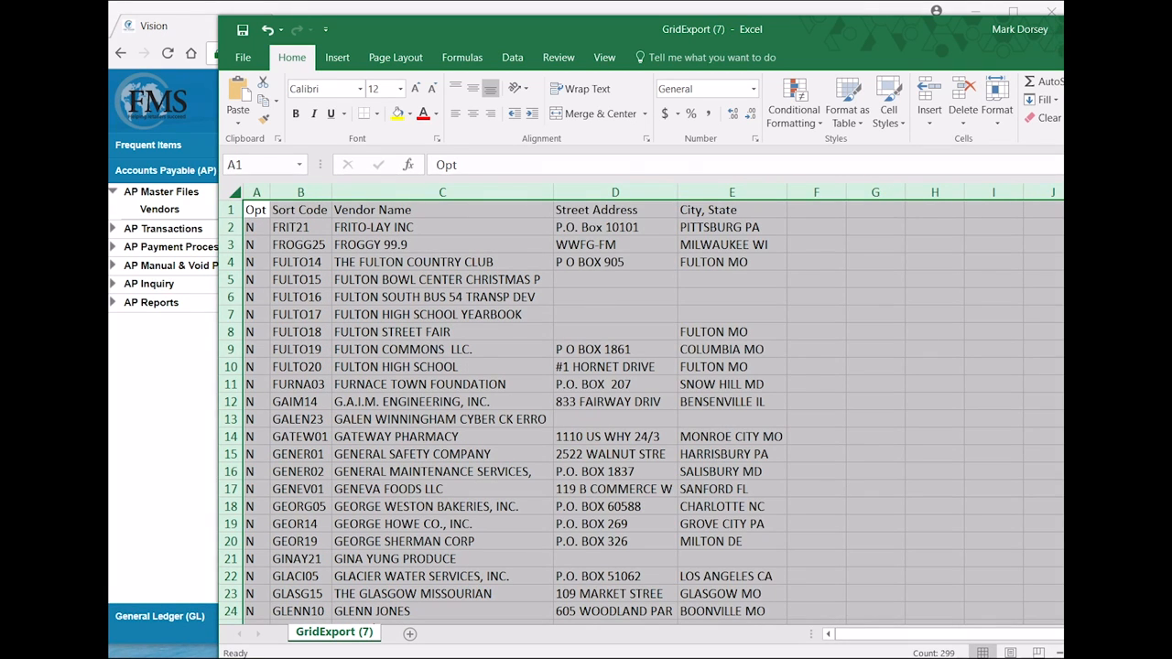
click(1051, 11)
click(656, 345)
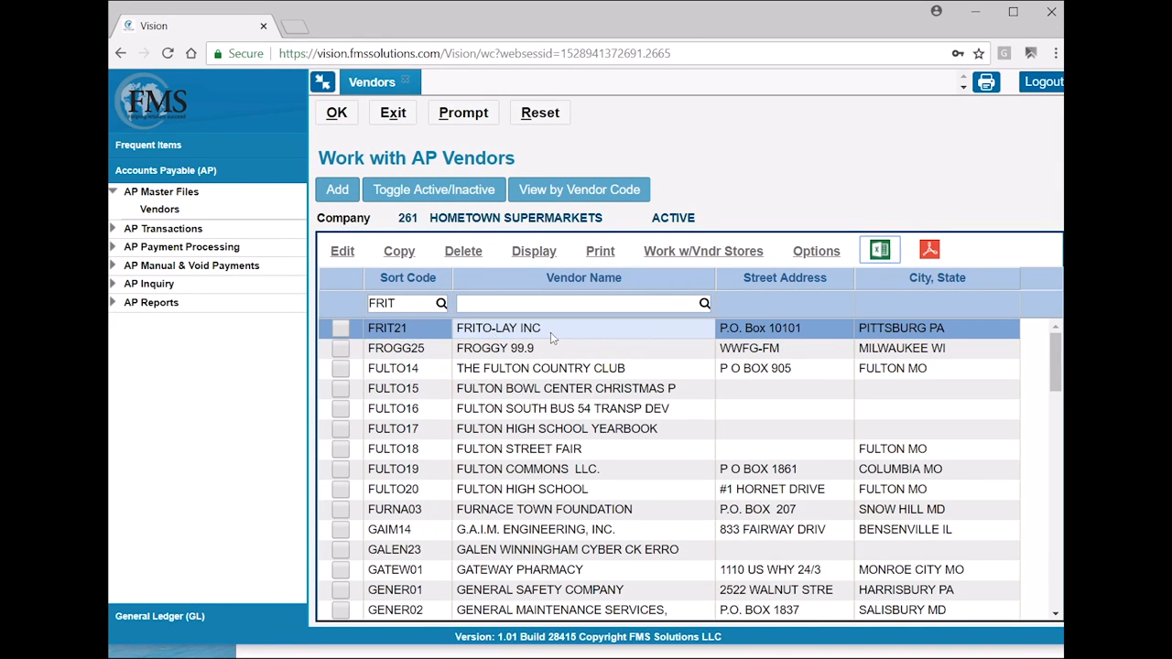
Step: Open the FRITO-LAY INC vendor record for editing and look through its address, payment and tax fields
click(341, 330)
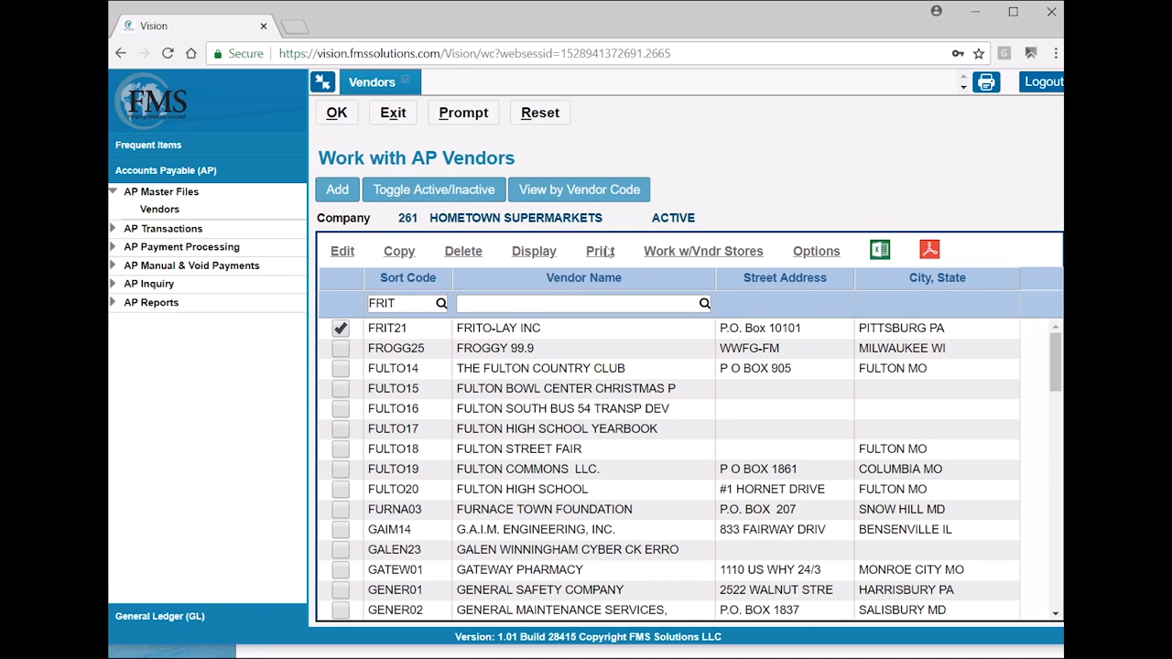
click(340, 256)
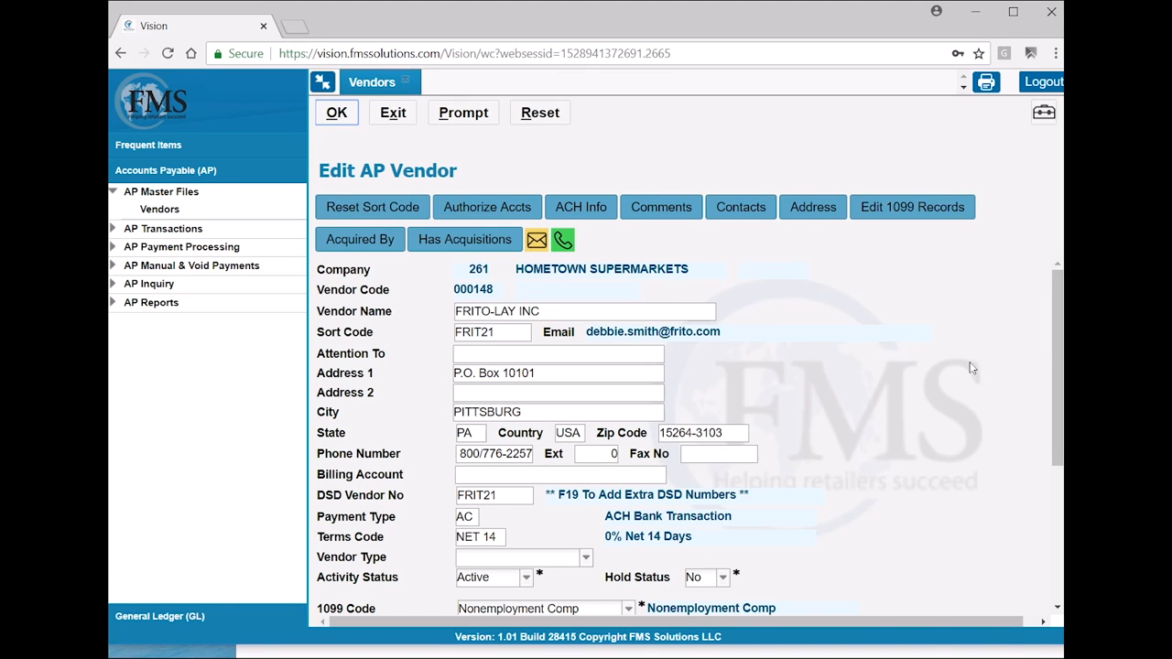
scroll(887, 369, down, 2)
scroll(887, 369, up, 2)
drag(1060, 332, 1038, 314)
scroll(382, 457, down, 1)
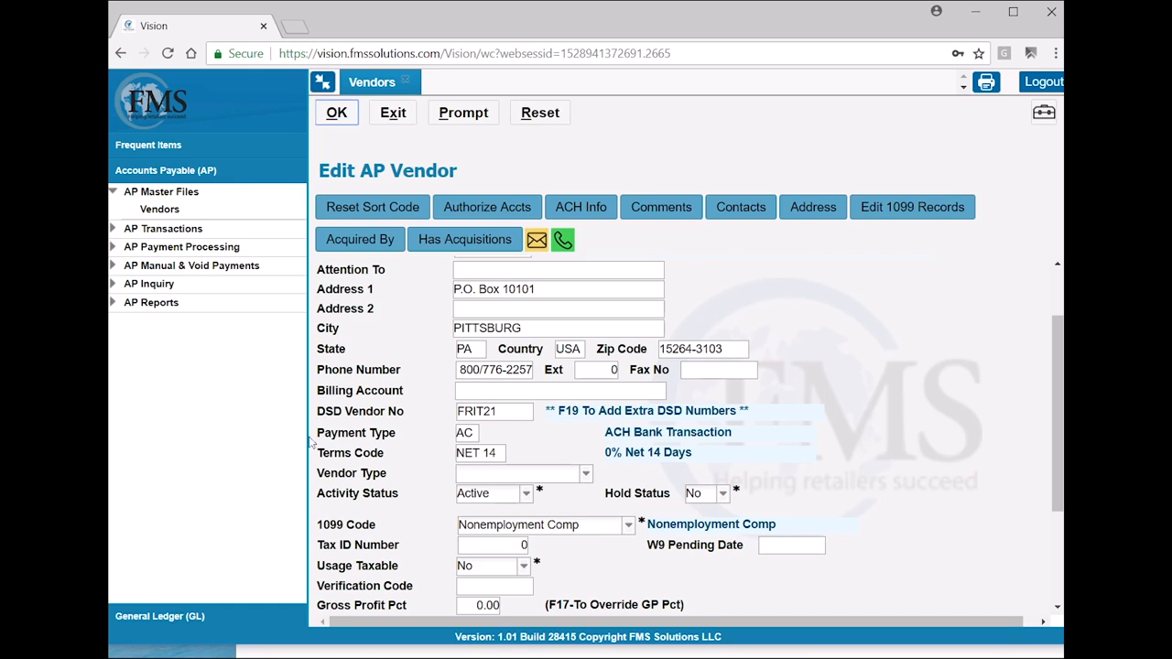
Step: Look up the vendor's available payment types and select AC, ACH Bank Transaction
double_click(475, 437)
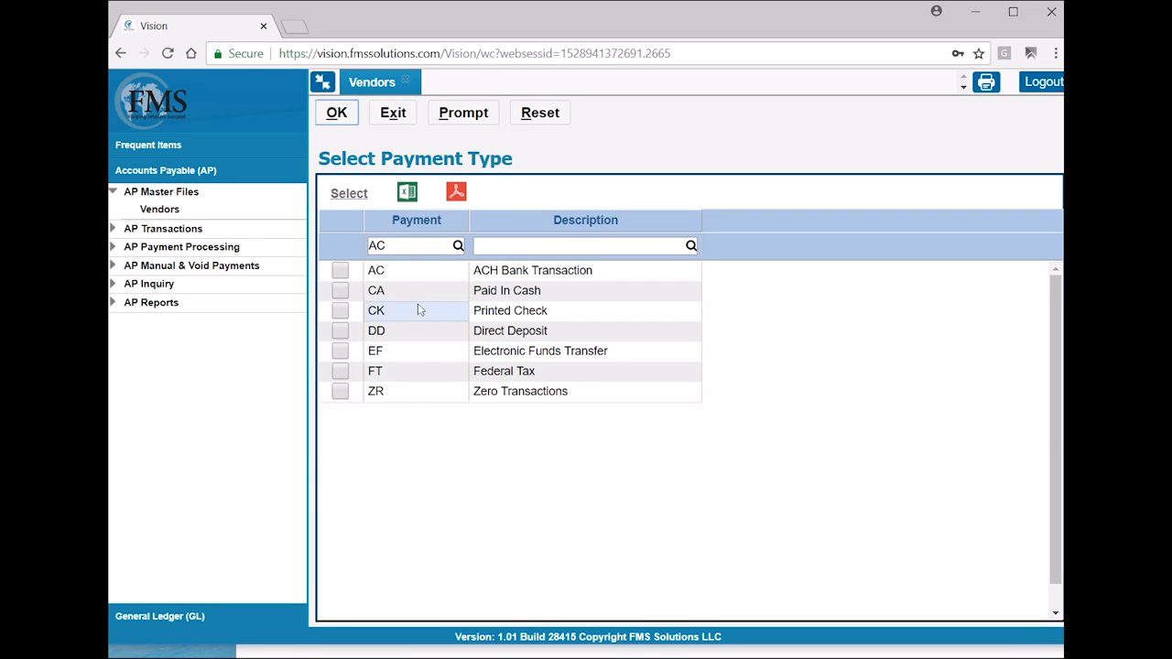
click(338, 194)
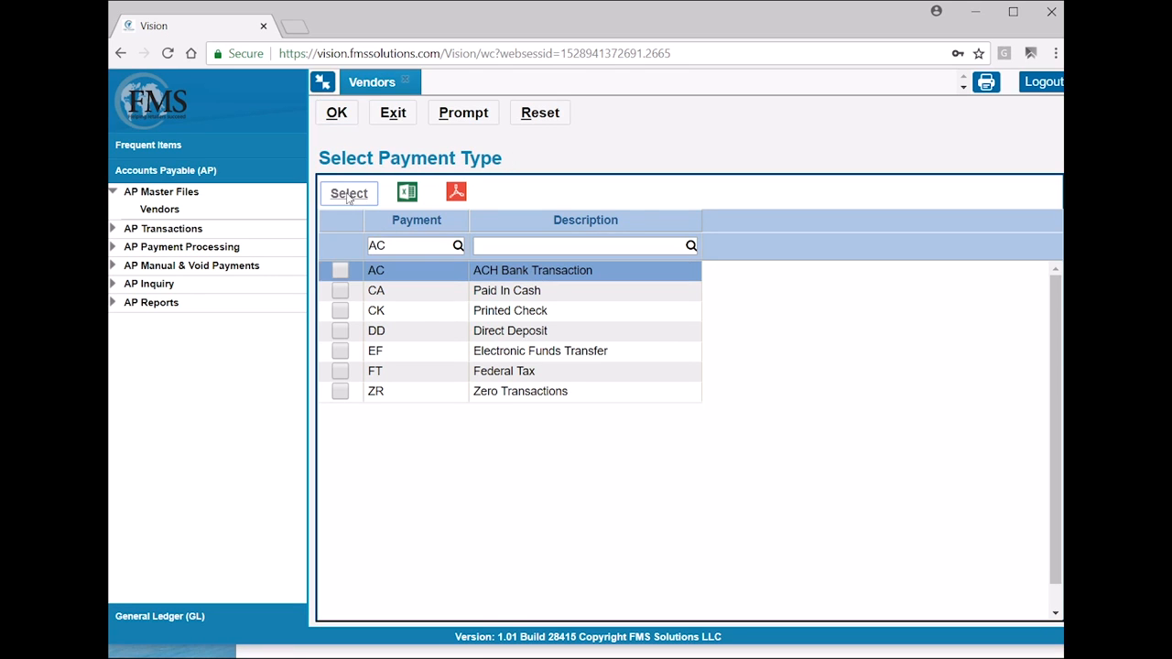
click(339, 271)
click(364, 195)
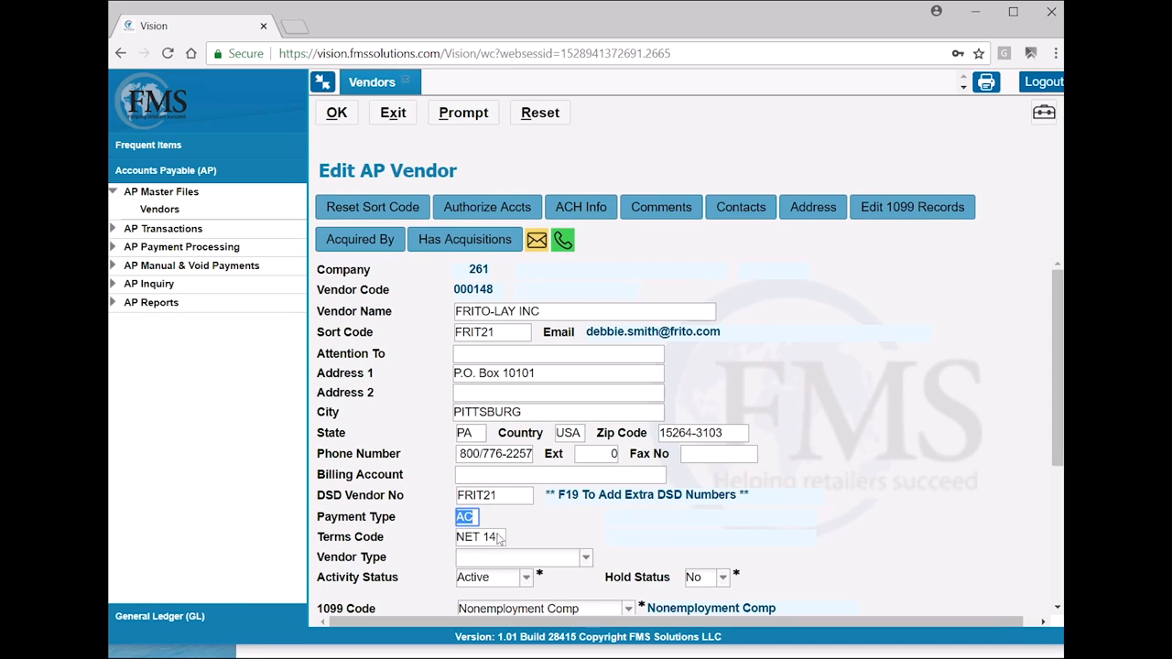
Step: Look up the available AP terms for the vendor's terms code and leave the list without selecting one
click(500, 537)
key(F4)
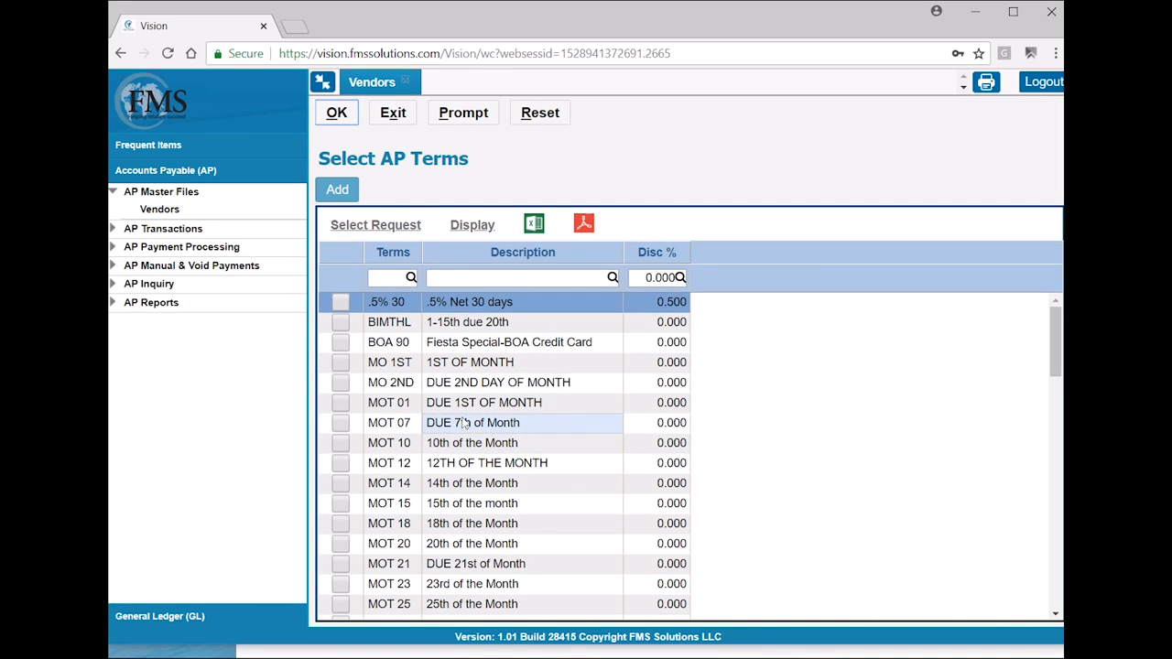
click(391, 115)
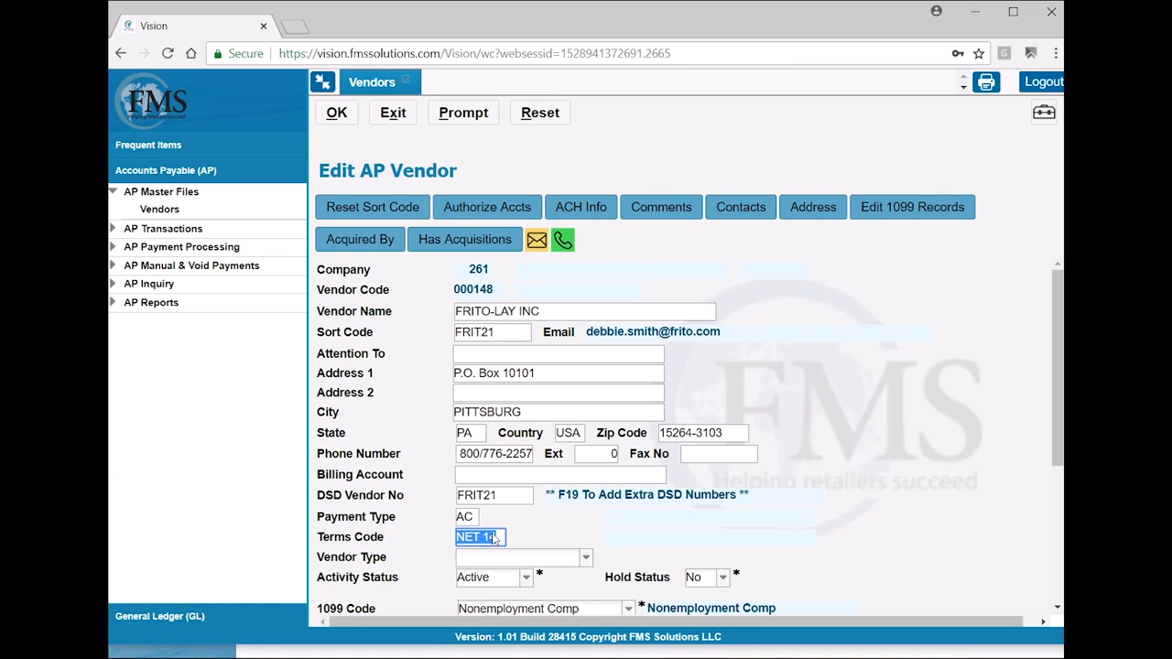
Step: Start an email to the vendor's contact from the record, review its recipient and subject, and discard it
click(537, 239)
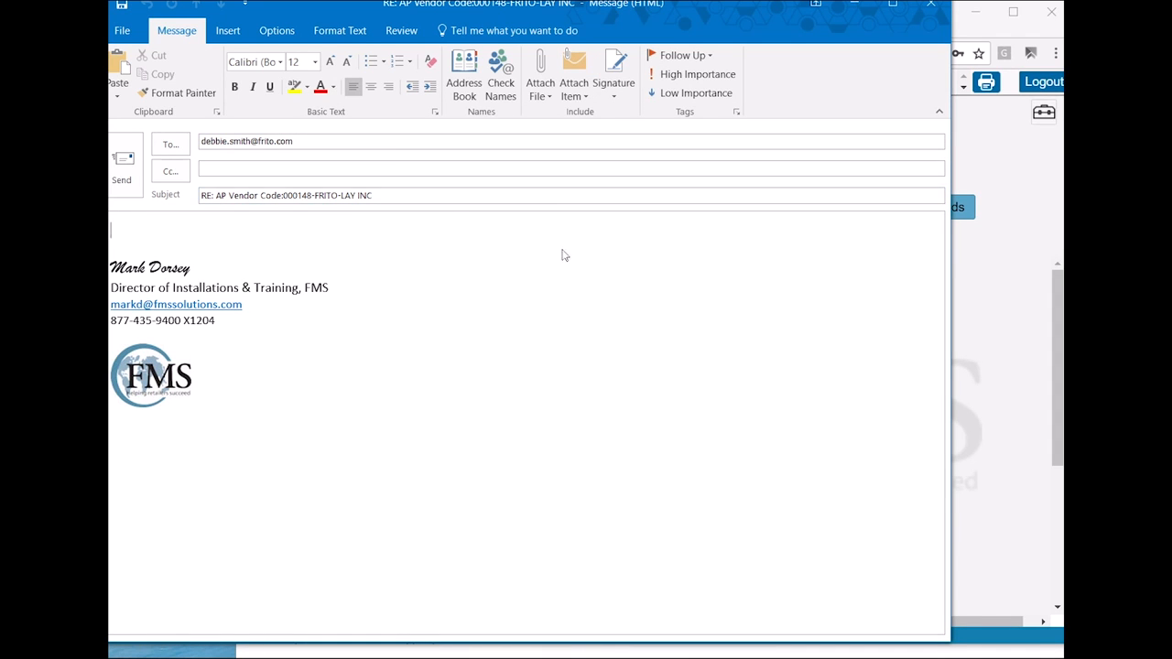
drag(758, 20, 800, 390)
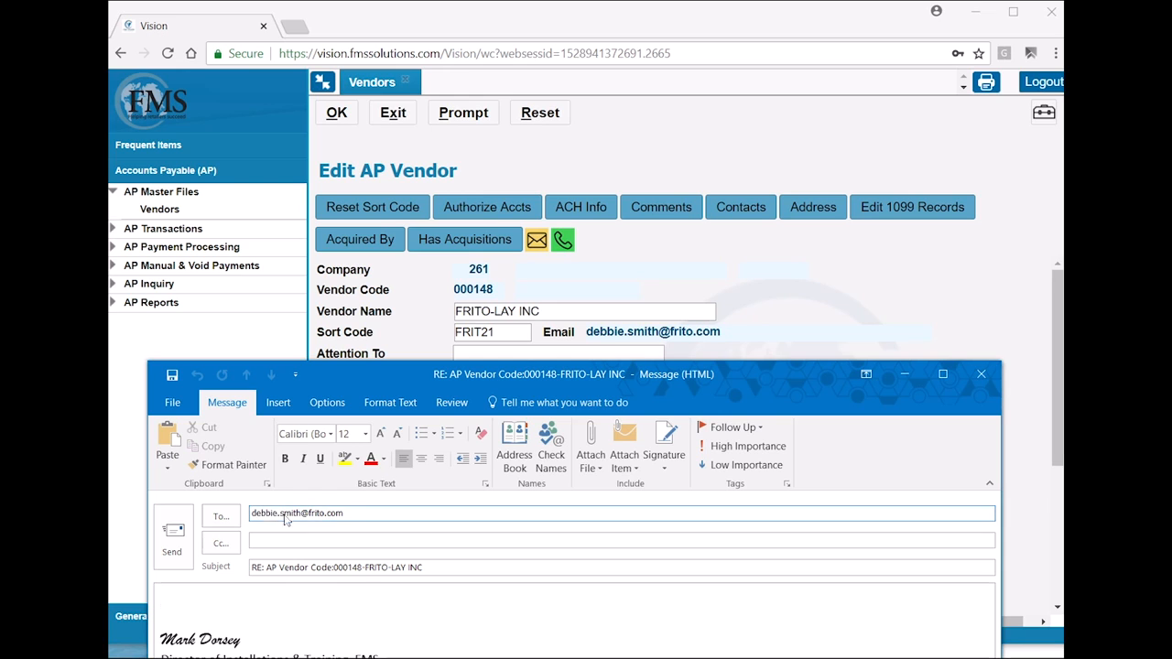
drag(455, 379, 464, 294)
drag(389, 267, 394, 222)
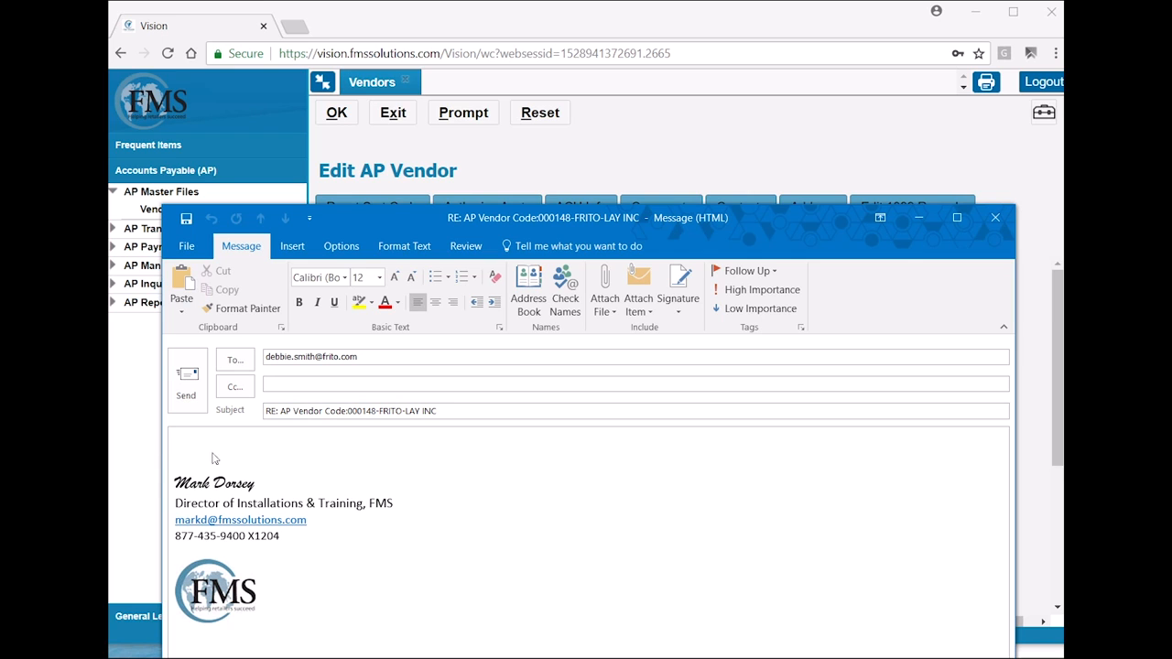
click(999, 217)
click(667, 372)
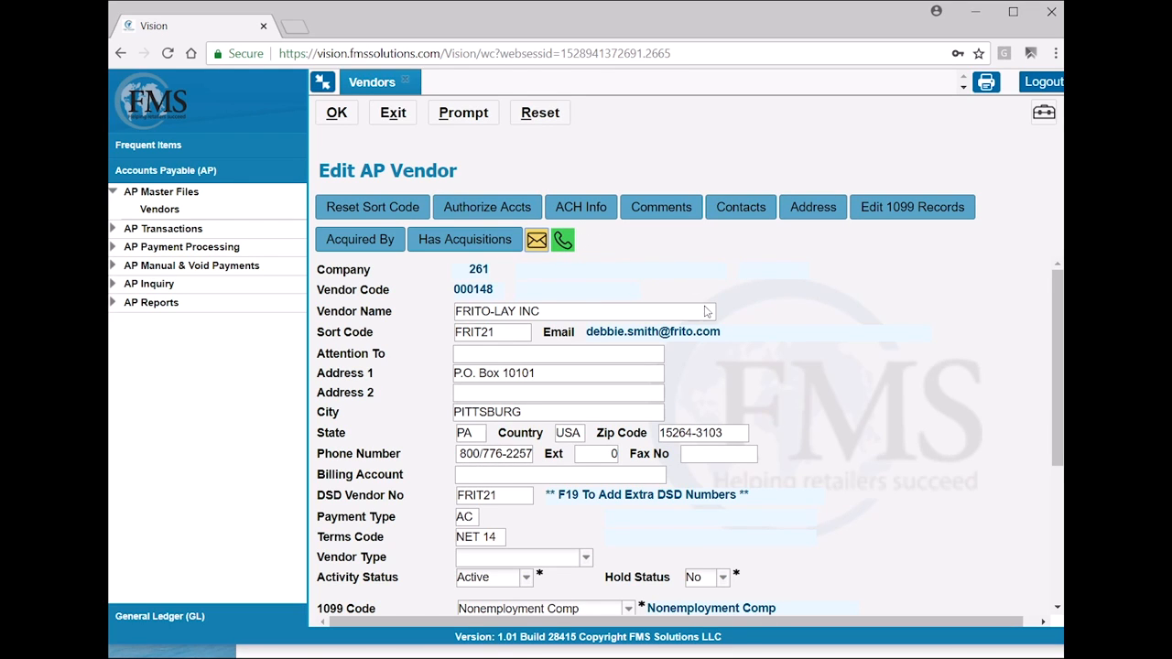
Step: Review the remaining fields of the vendor record and open the vendor's authorized accounts
scroll(799, 350, down, 2)
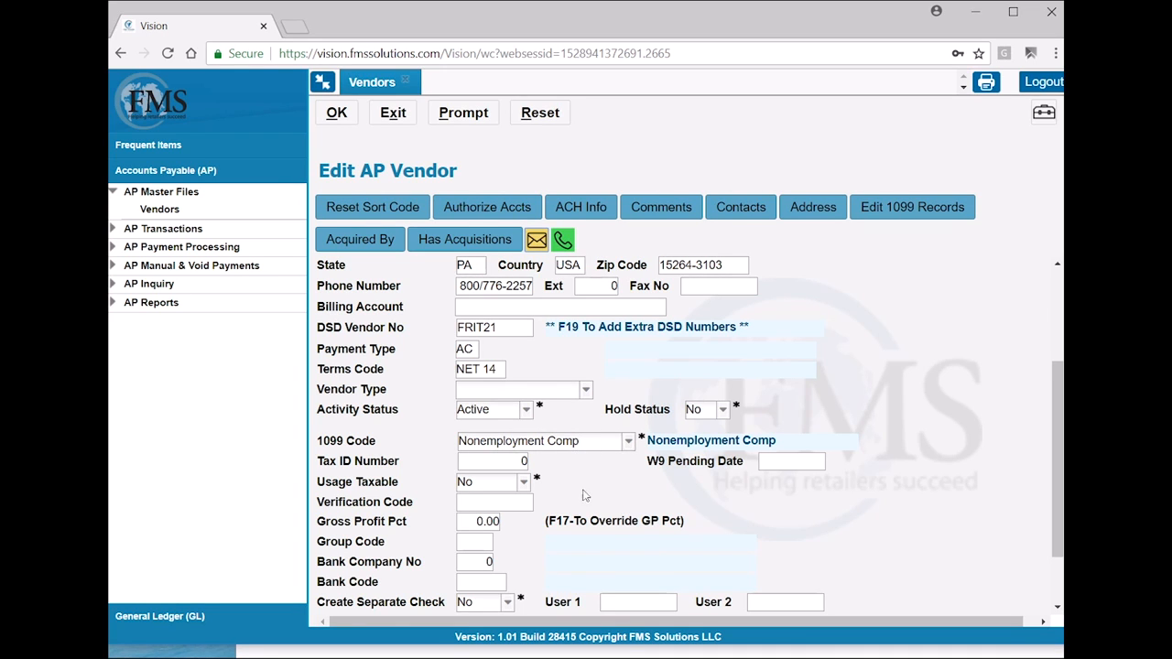
scroll(585, 495, down, 1)
scroll(550, 455, up, 3)
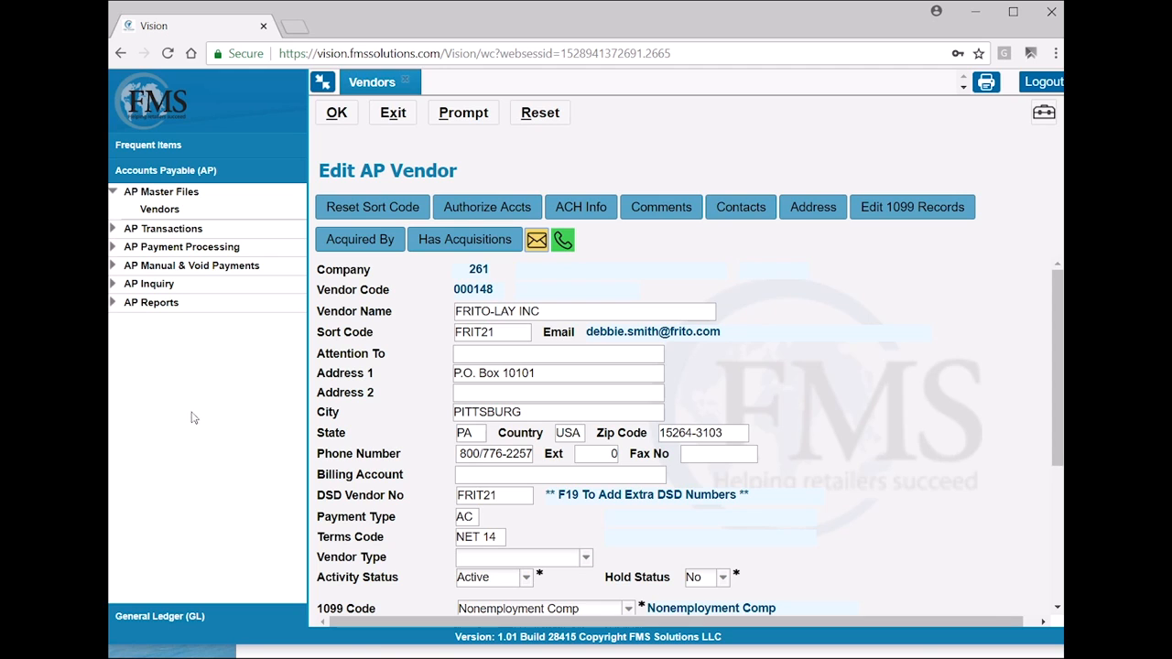
click(482, 208)
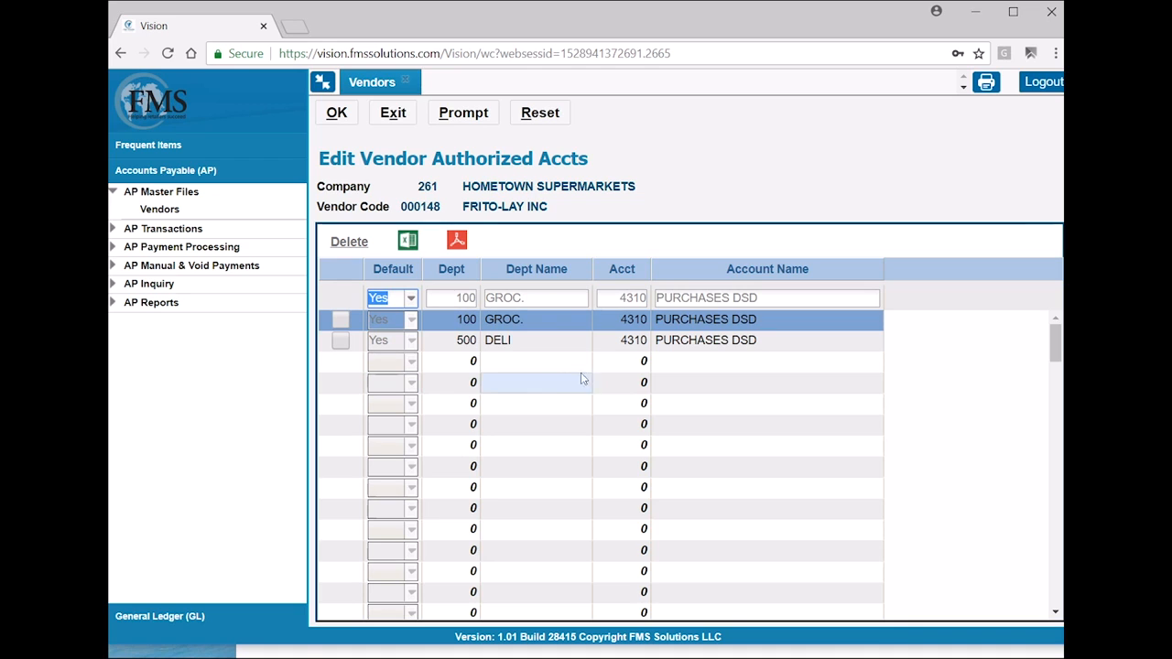
Step: Enter a new authorized account with Default Yes, department 400 and account 4310, and decline the confirmation
click(386, 366)
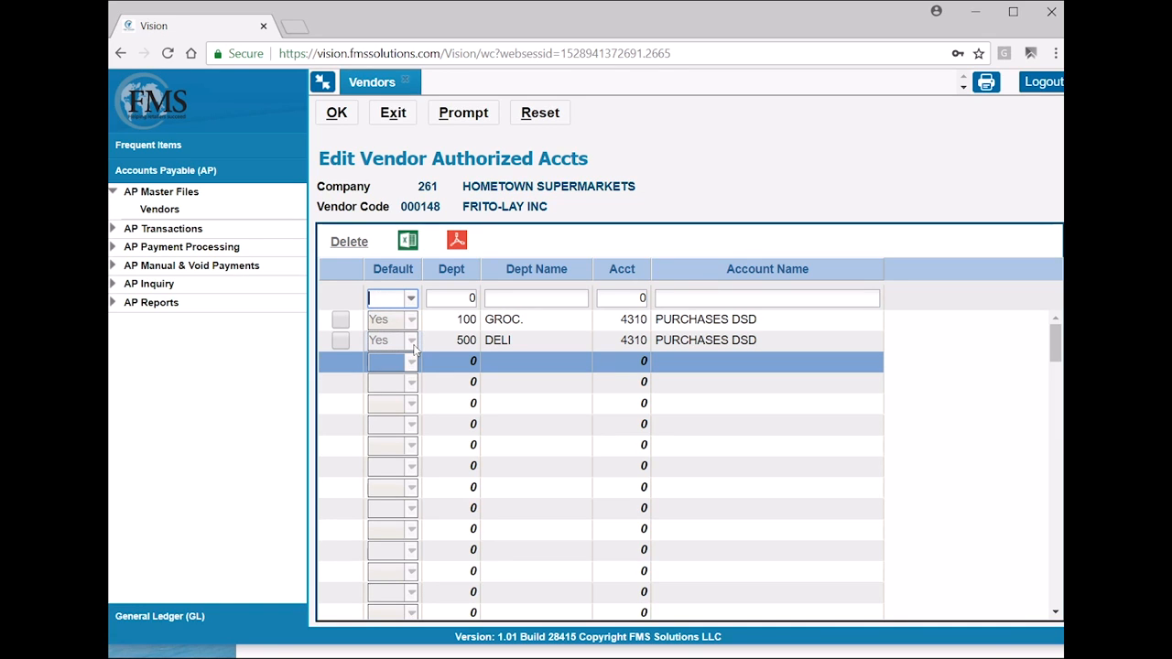
text(Yes)
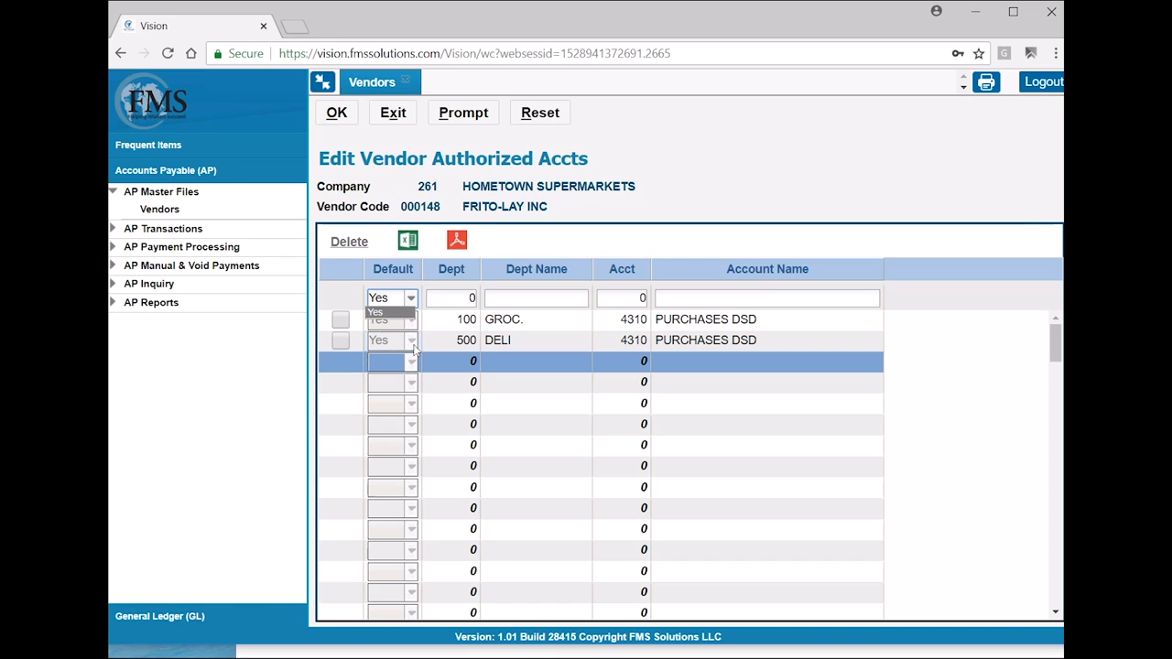
key(Tab)
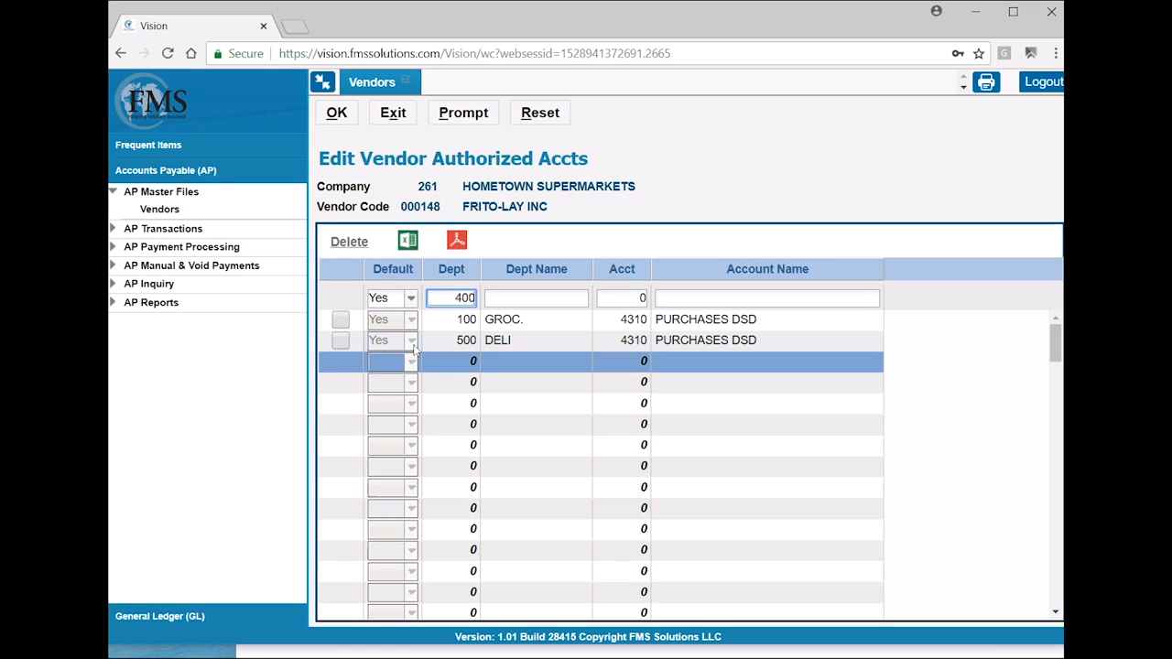
key(Tab)
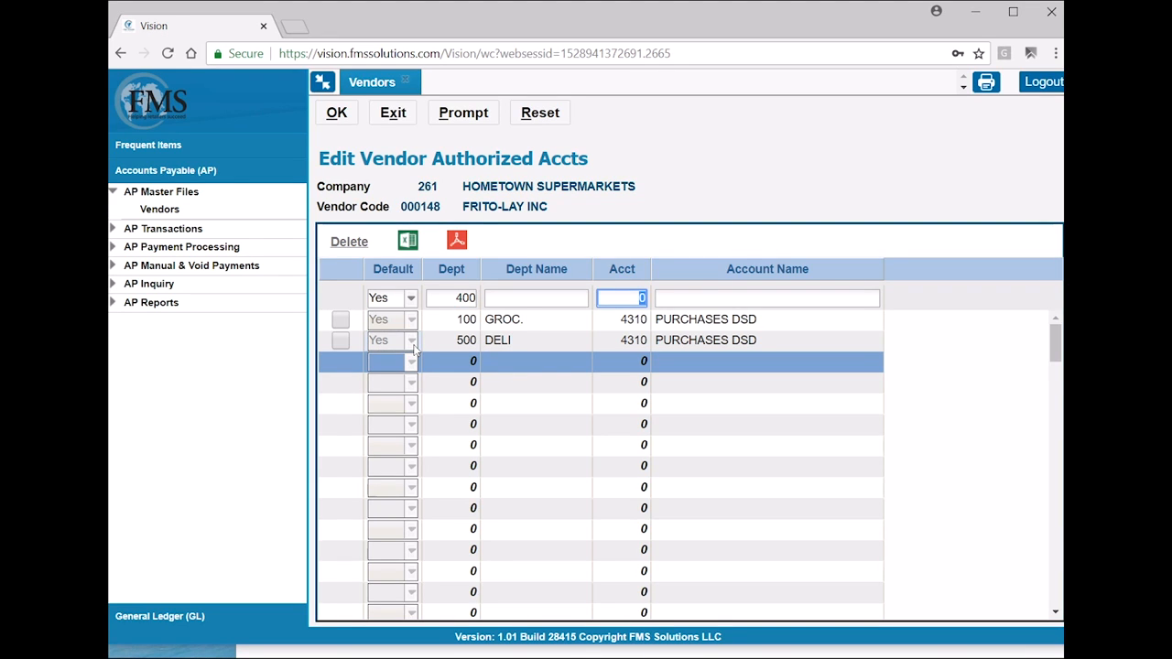
text(4310)
key(Return)
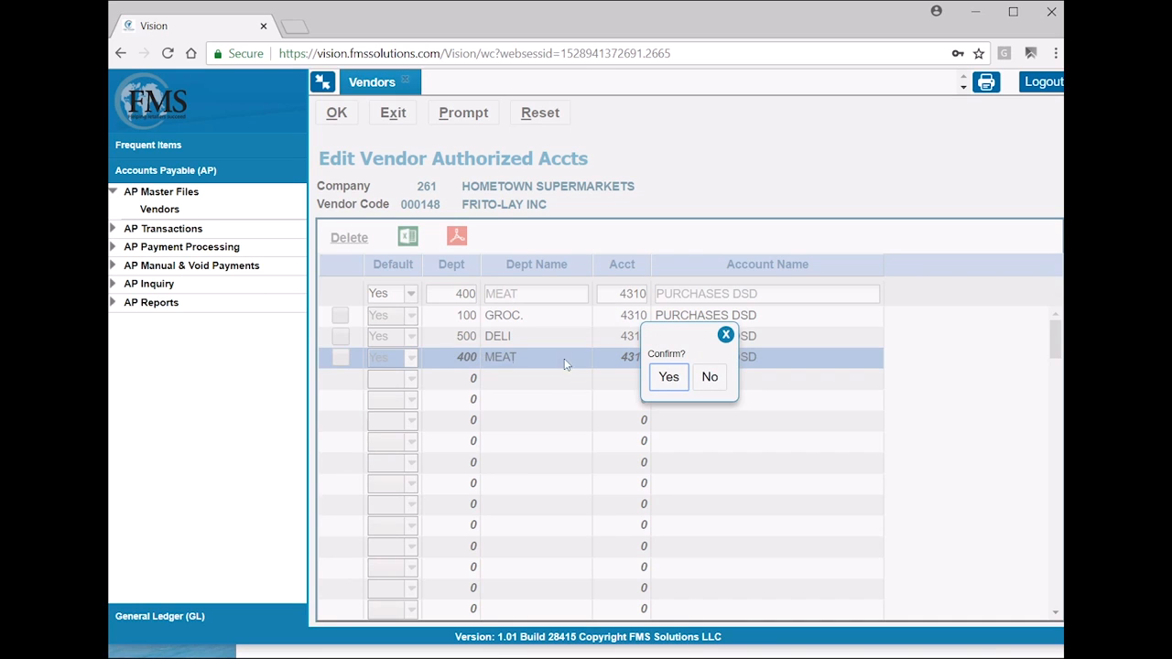
click(707, 380)
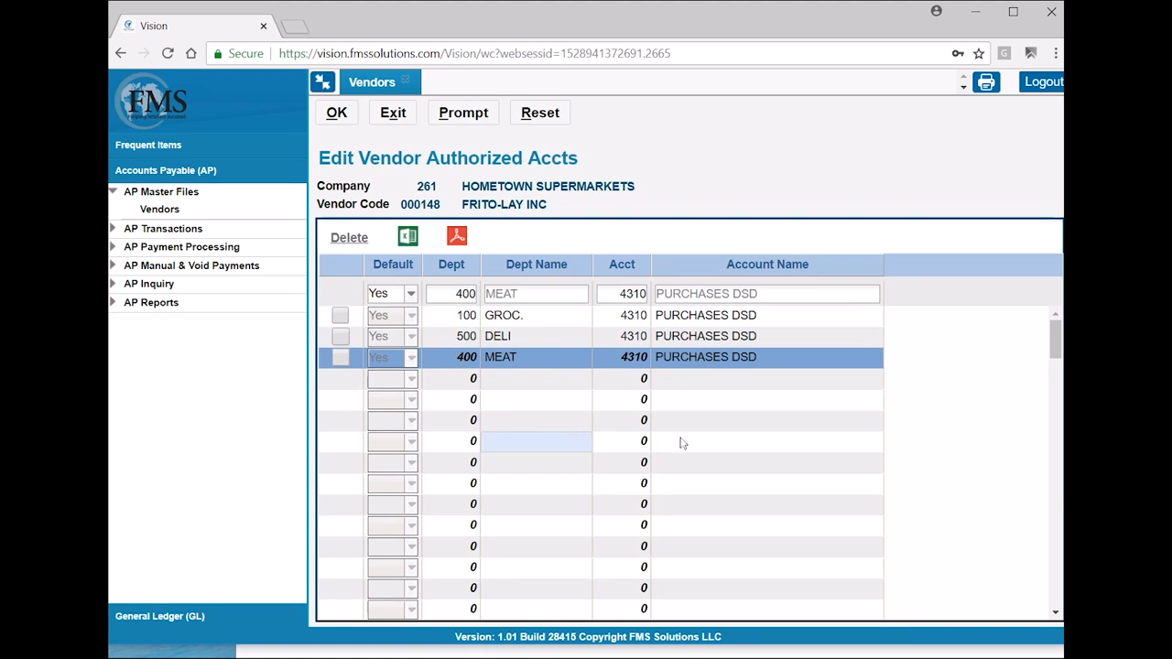
Step: Leave the vendor's authorized accounts and its record, and open the form for entering AP transactions
click(393, 112)
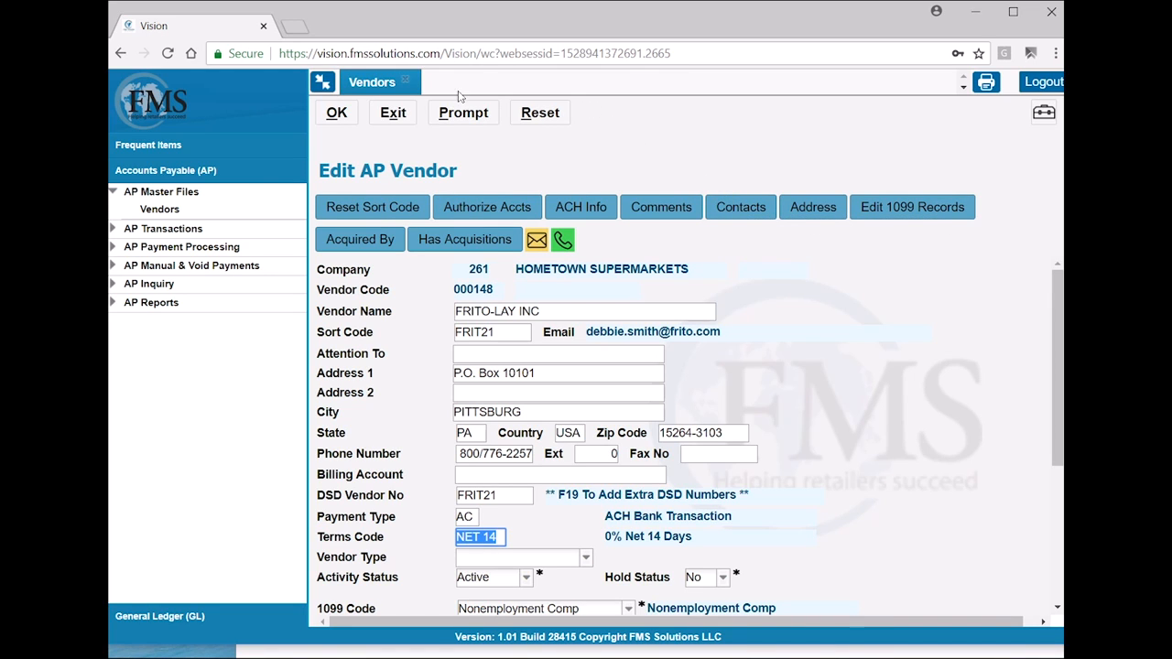
click(392, 119)
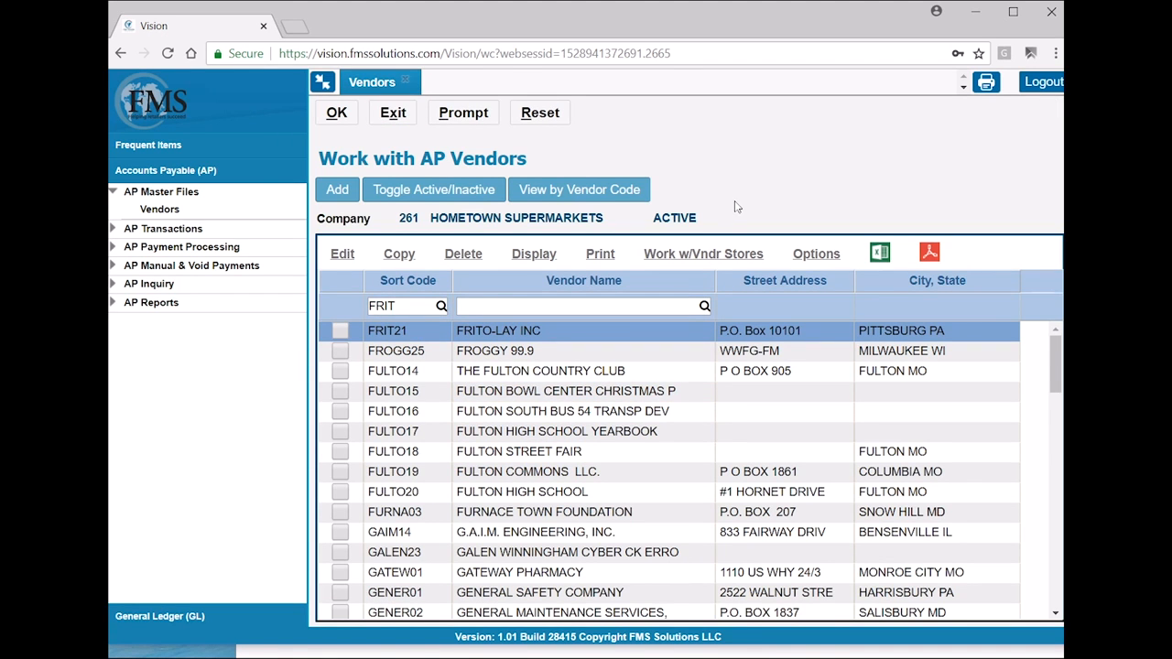
click(112, 229)
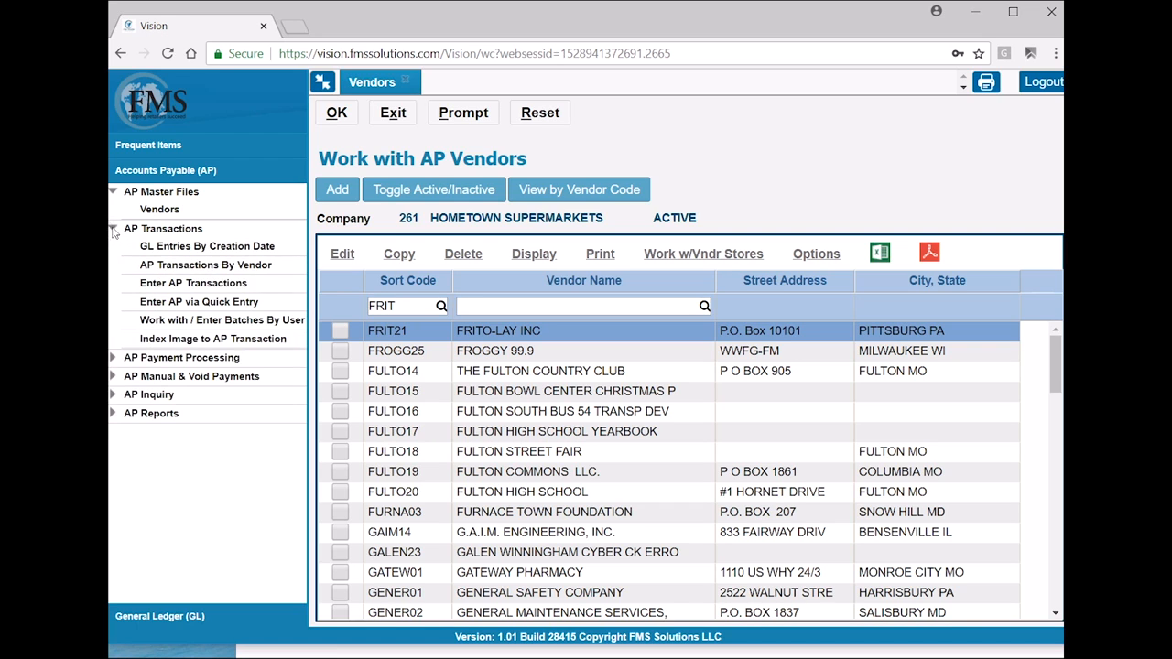
click(188, 284)
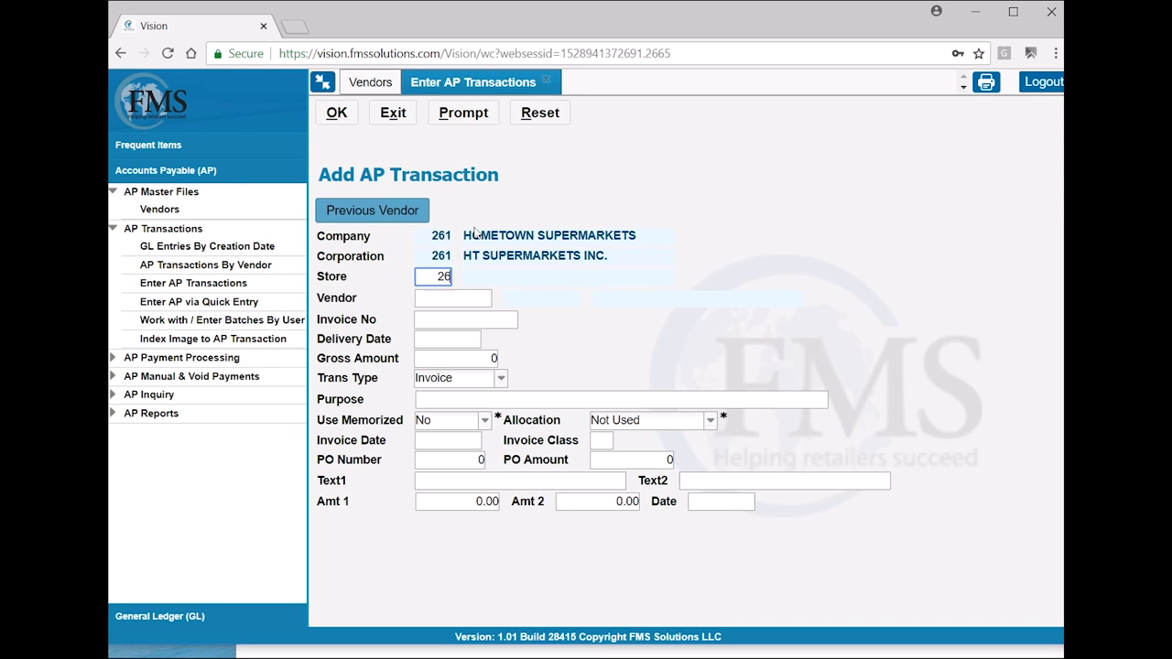
Step: Set the transaction's store to 261 and choose ABC DISTRIBUTORS, INC. from the authorized vendors
text(1)
key(Tab)
double_click(448, 303)
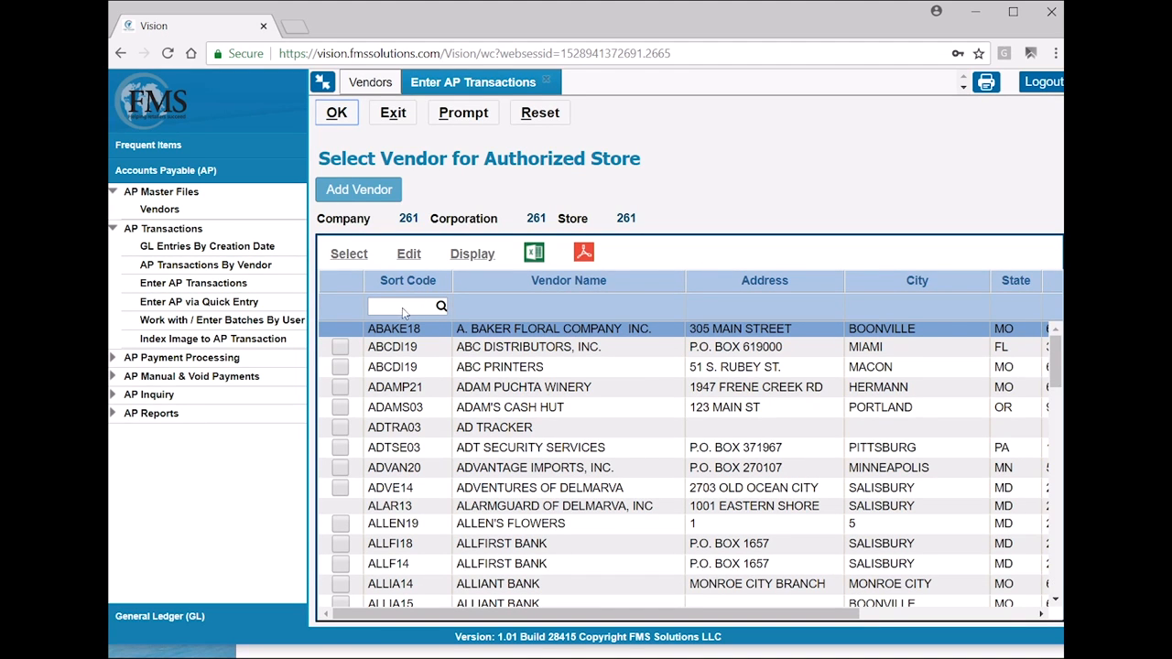
click(339, 347)
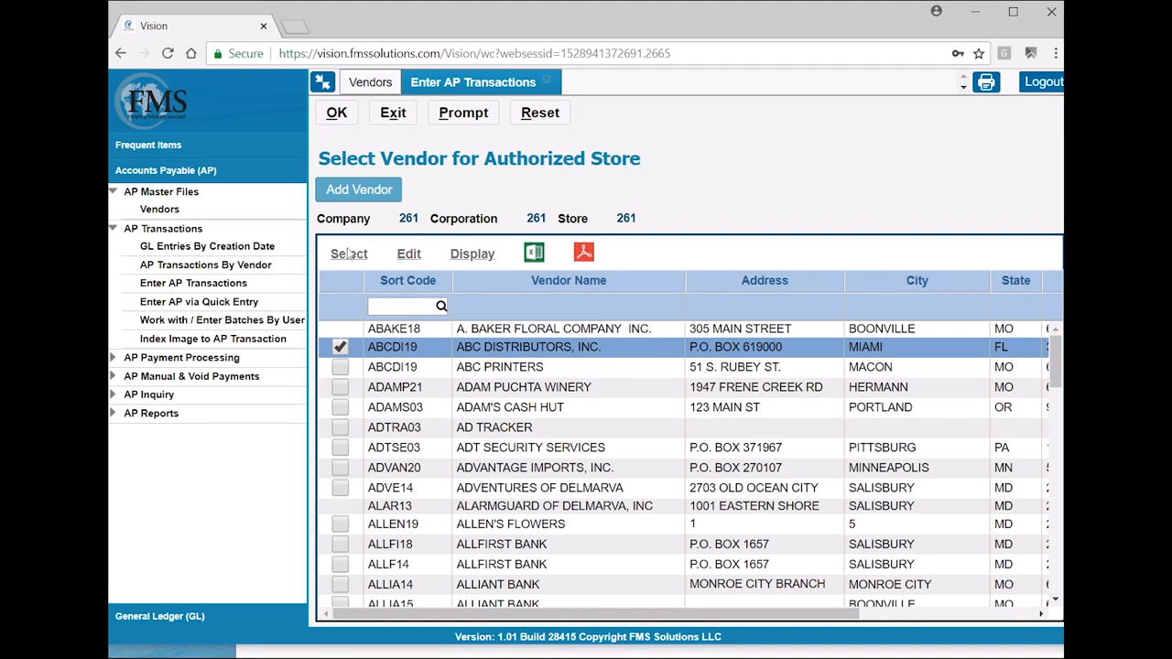
click(349, 254)
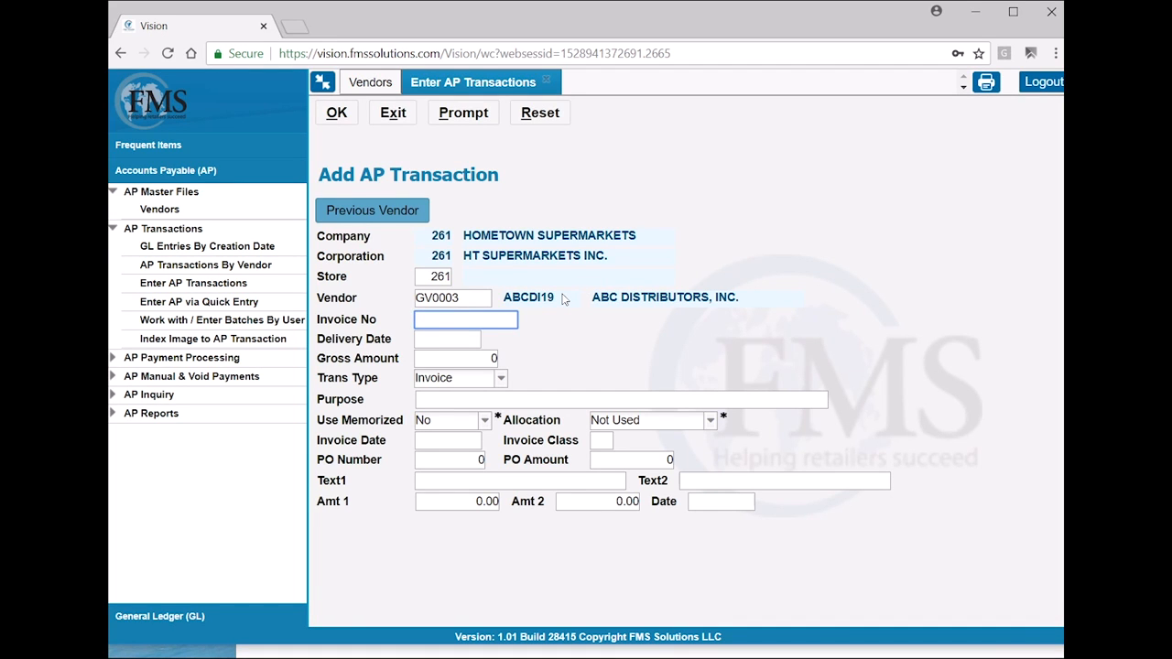
Step: Enter invoice 45457878 with delivery date 06/15/18 and gross amount 135.00, accept its grocery purchase distribution and complete it without posting
key(Tab)
text(06)
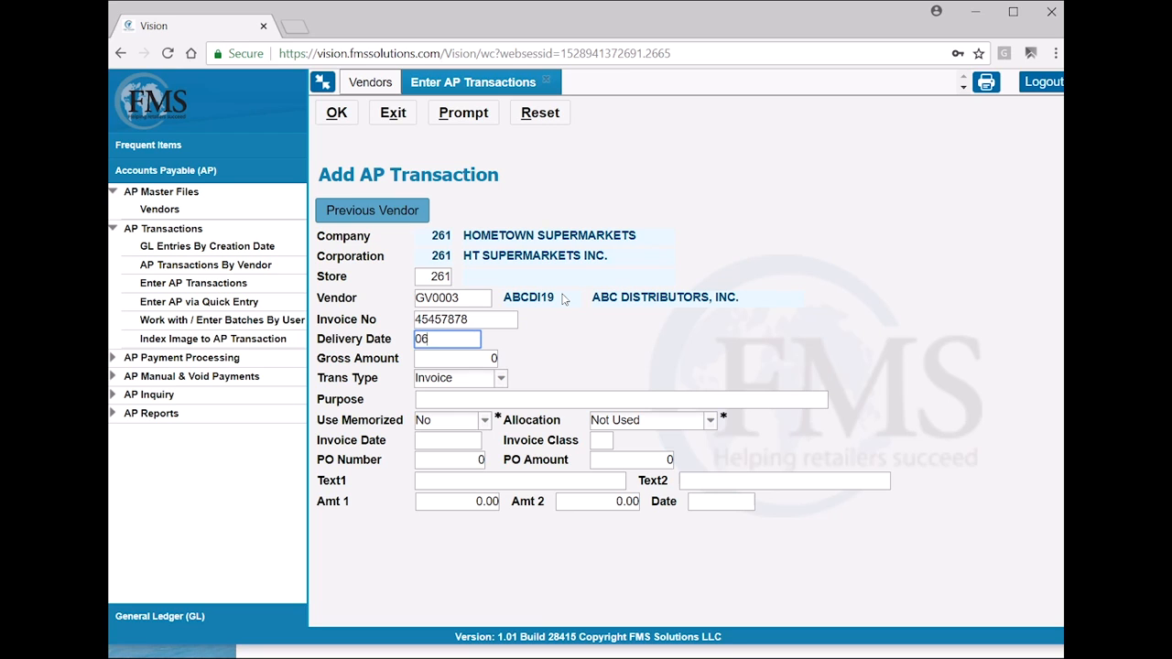
key(Tab)
text(135)
key(Return)
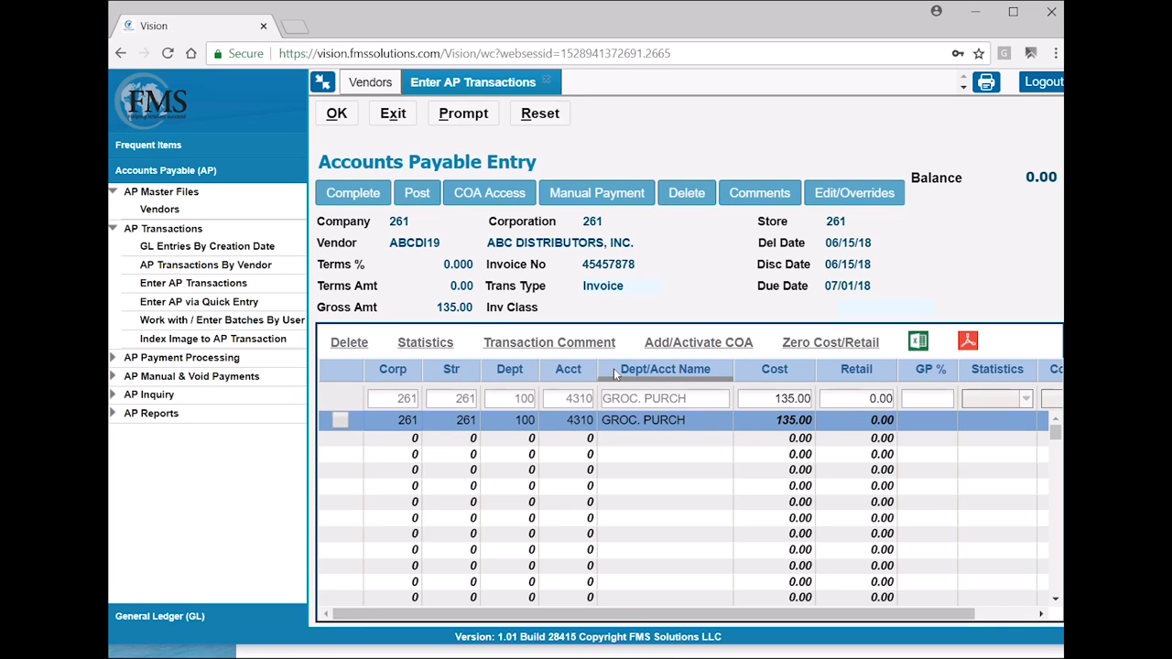
key(Return)
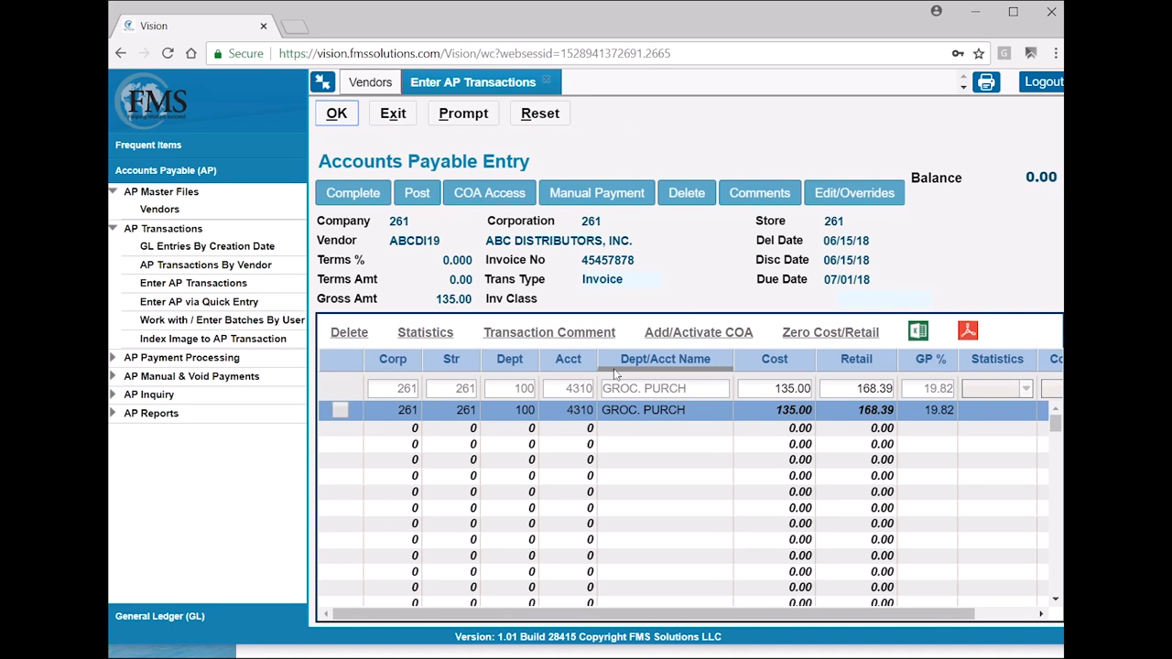
key(Return)
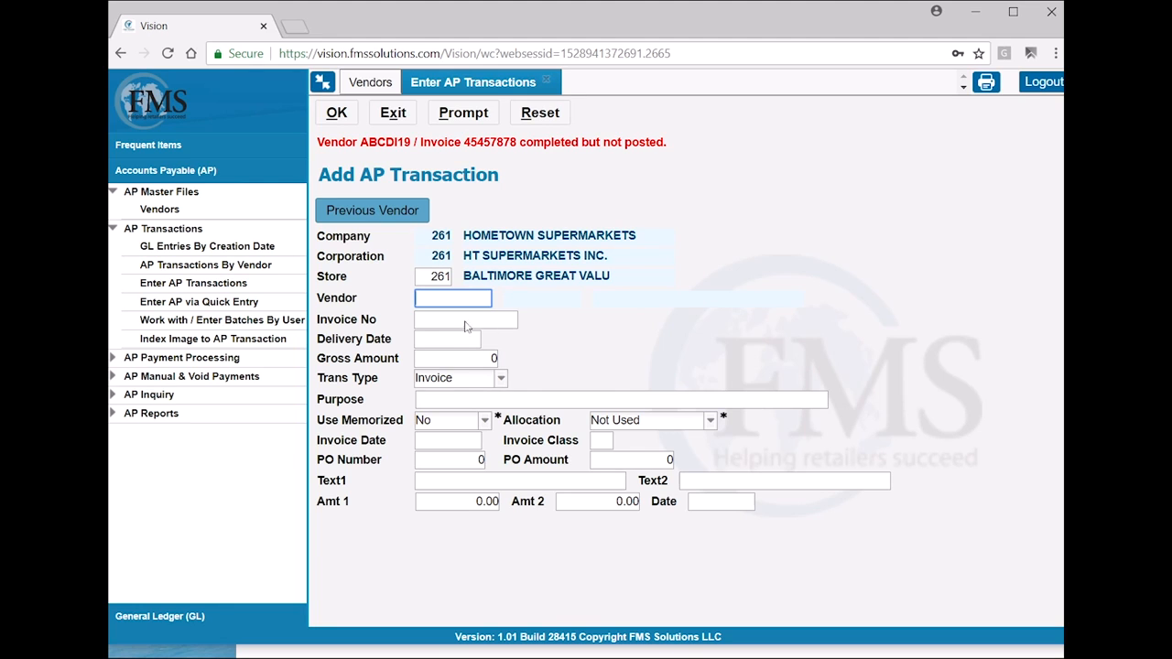
Step: Submit a transaction for vendor ABC PRINTERS with invoice number 454545, delivery date 06/15/18 and gross amount 100.00
double_click(444, 302)
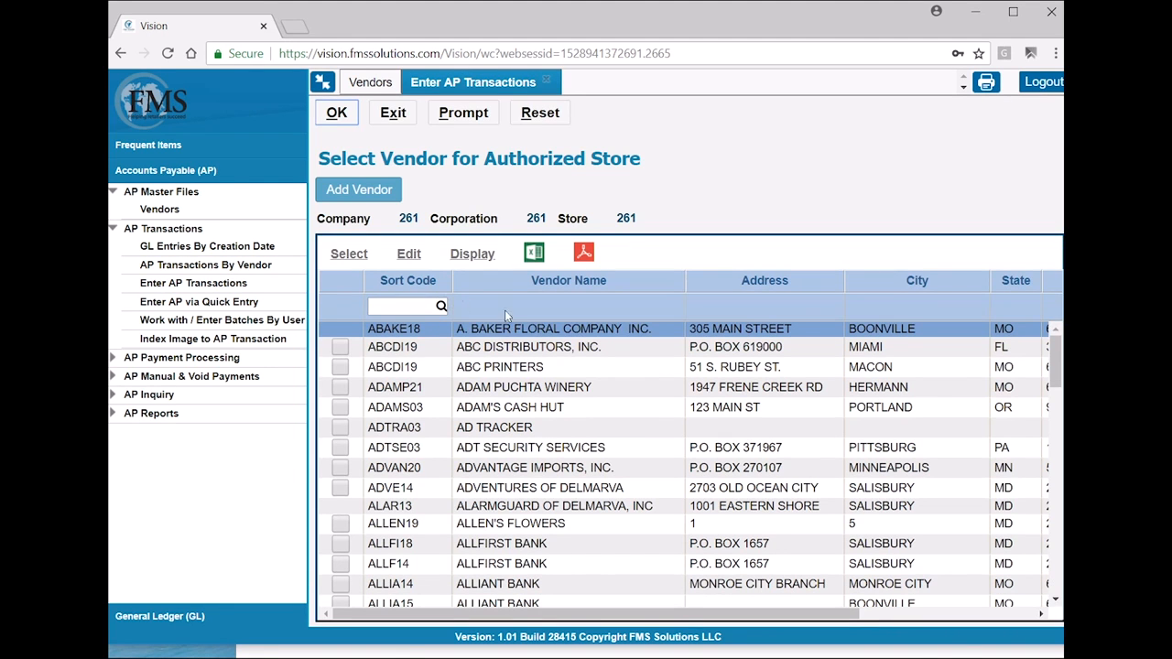
click(340, 367)
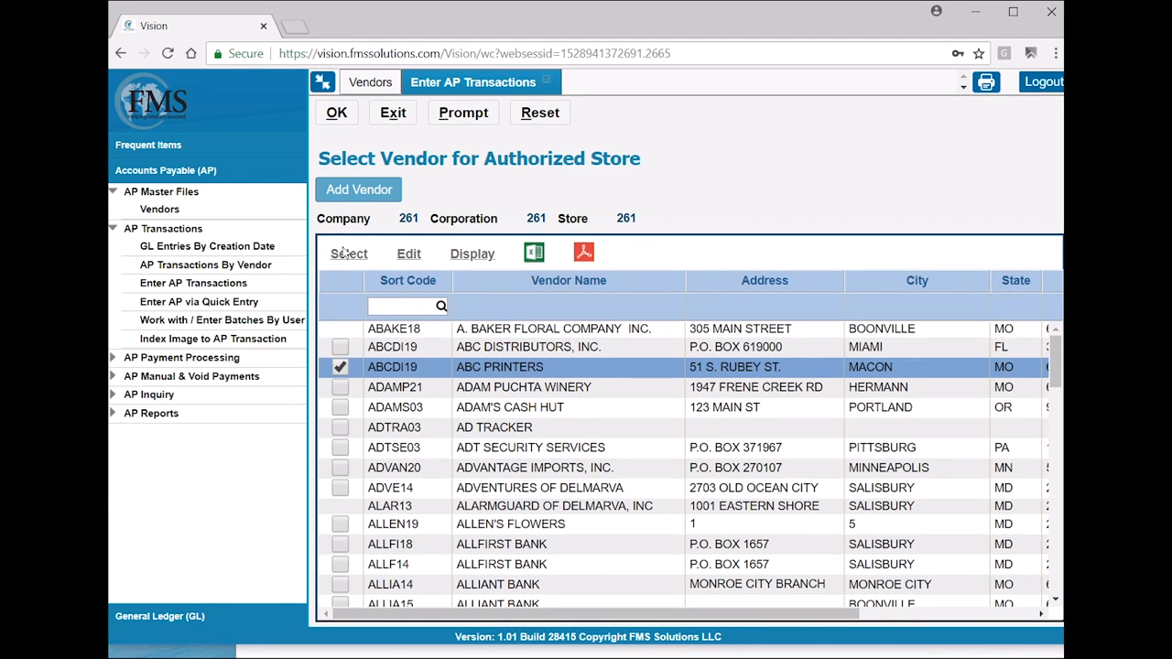
click(349, 253)
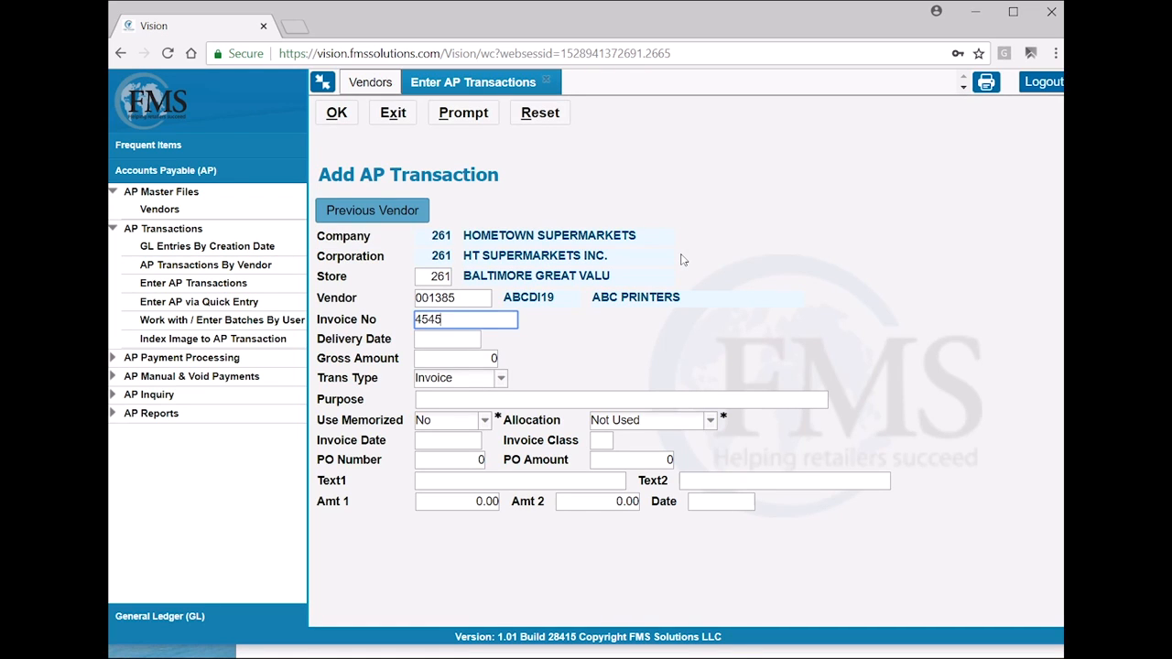
key(Tab)
text(0)
text(6/15/18)
key(Tab)
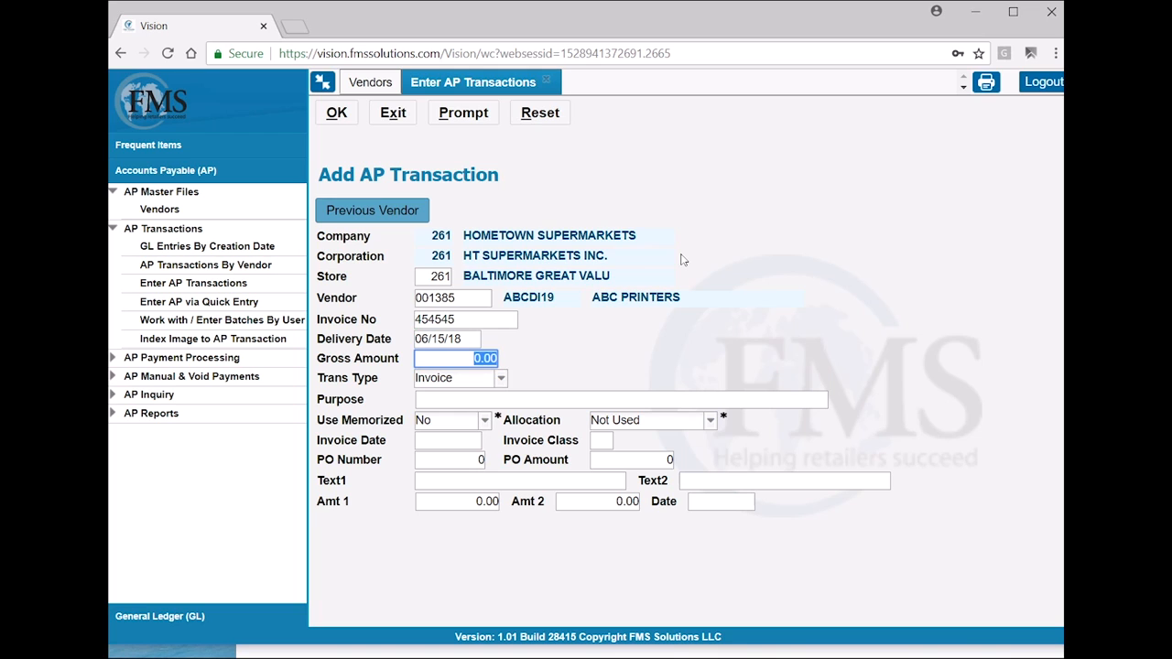
text(100.00)
key(Return)
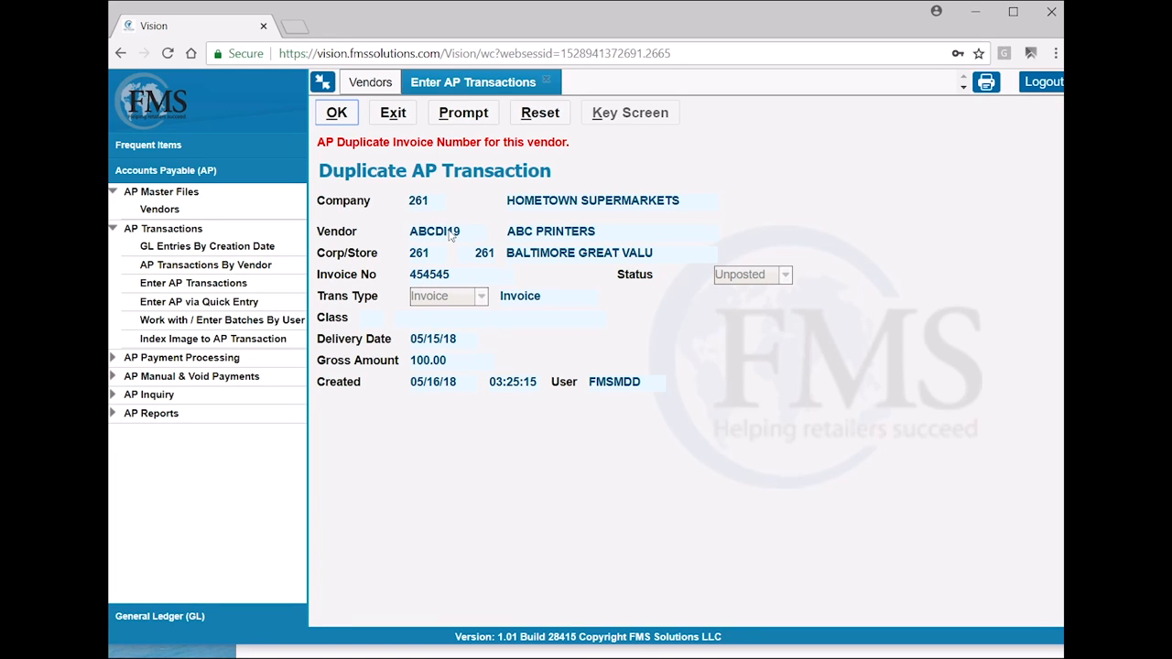
Step: Leave the duplicate transaction notice, change the invoice number to 454547747 and resubmit the transaction
key(Return)
text(454547)
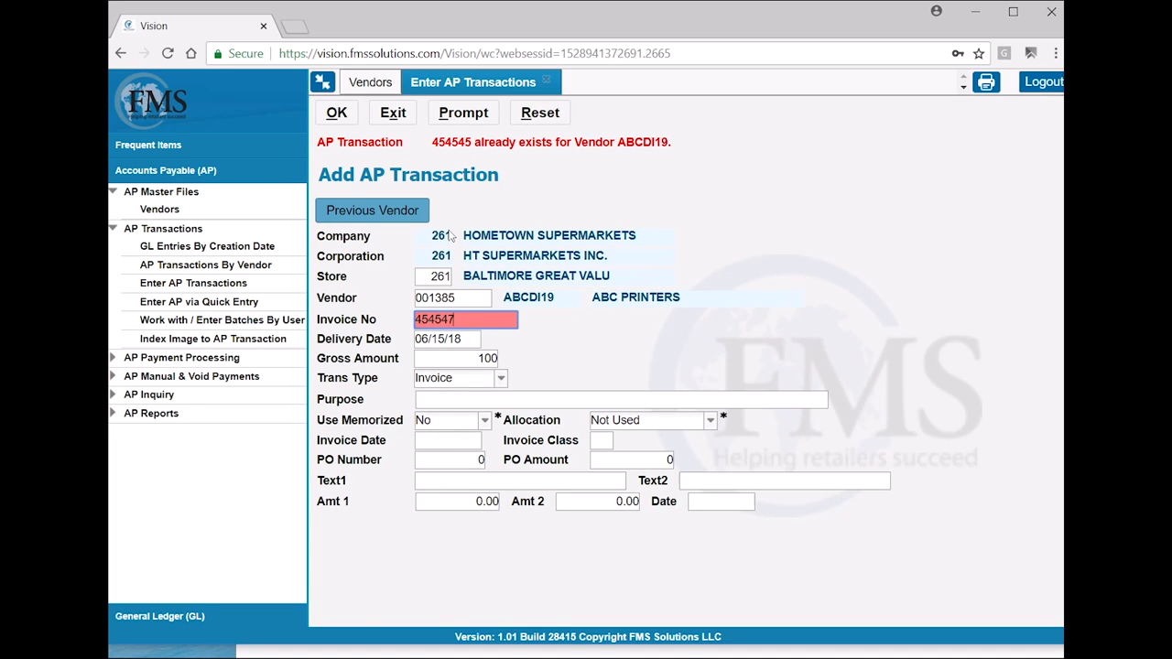
text(747)
key(Tab)
key(Return)
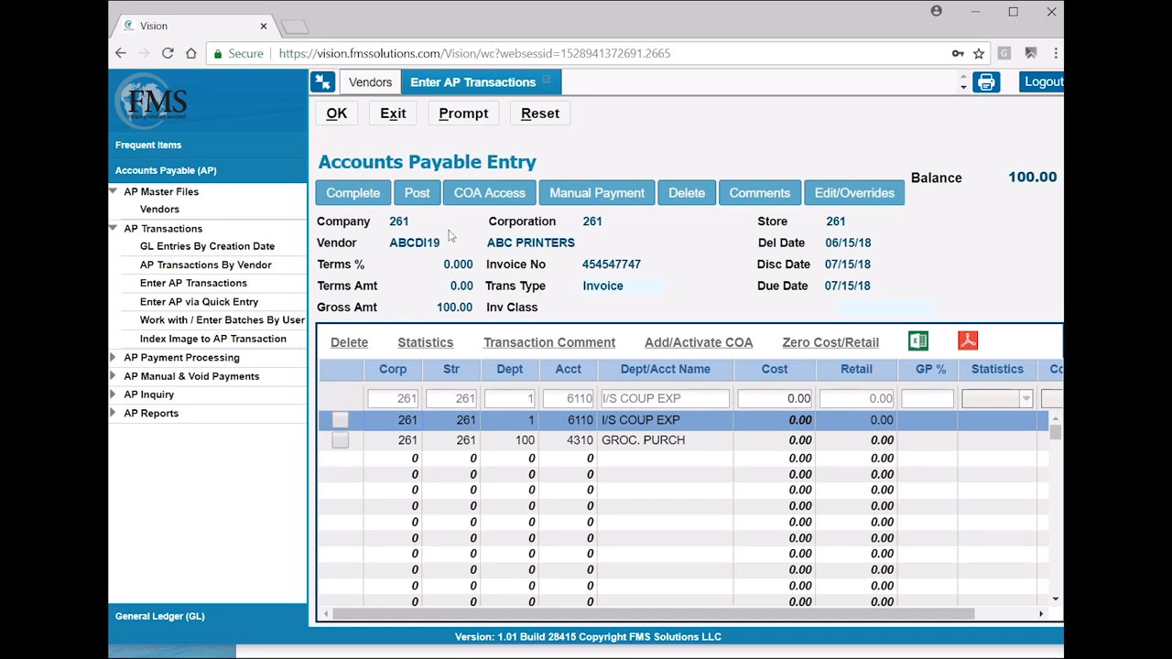
Step: Distribute the cost as 25.00 to I/S COUP EXP and 75.00 to GROC. PURCH, and complete the entry without posting
key(Tab)
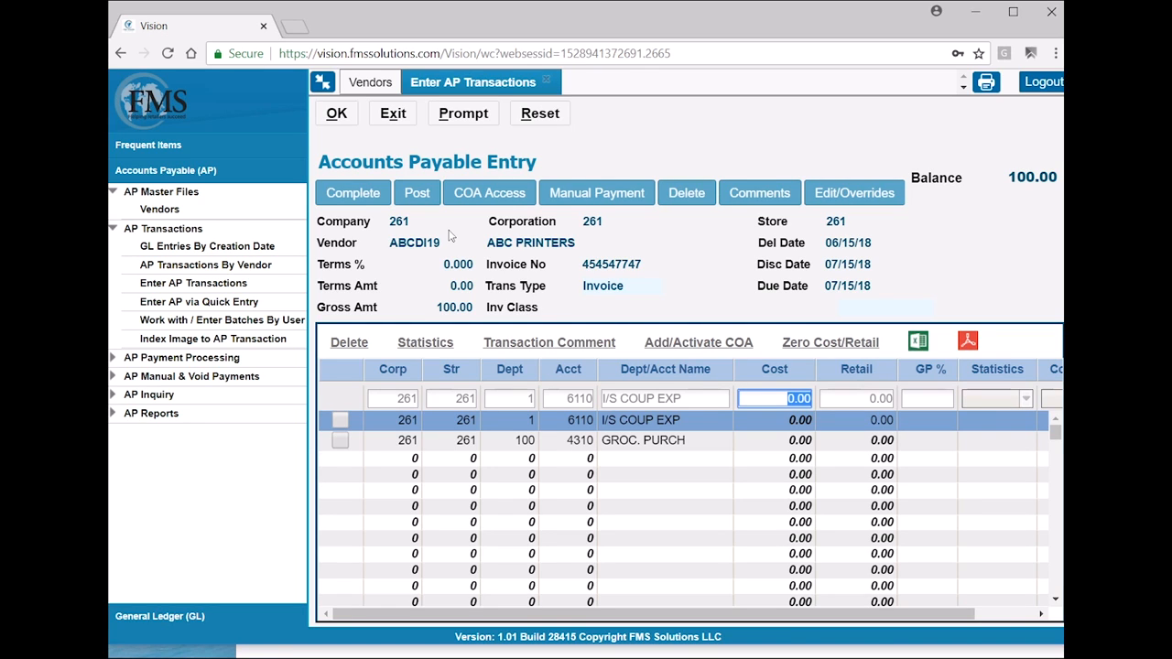
text(25)
key(Return)
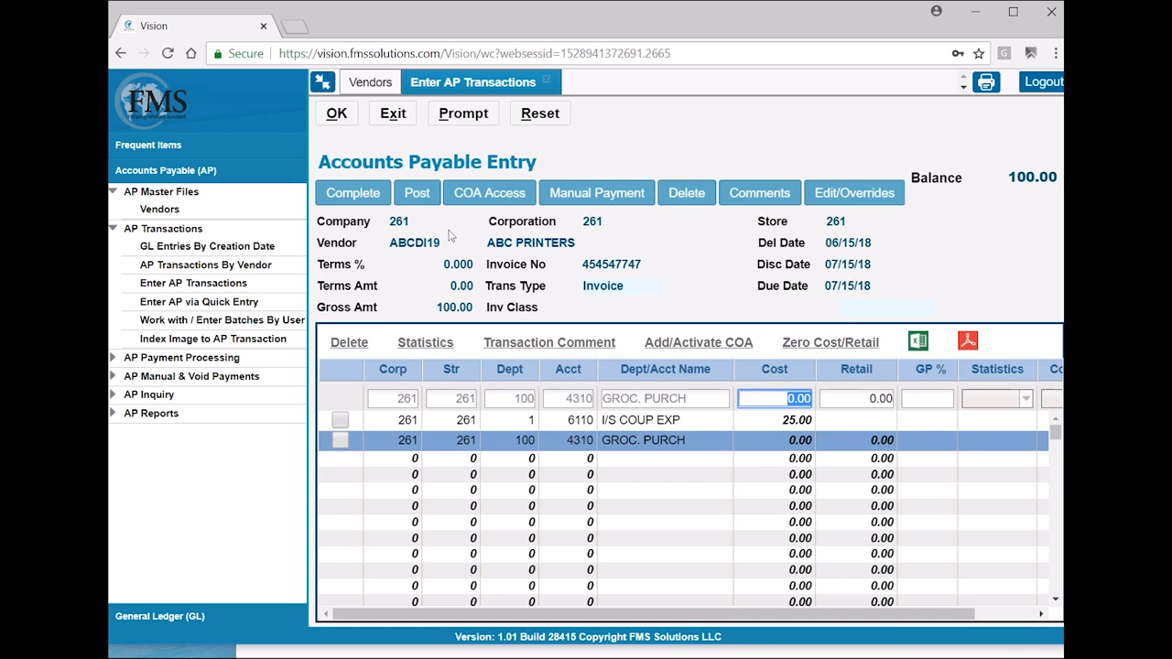
text(75)
key(Return)
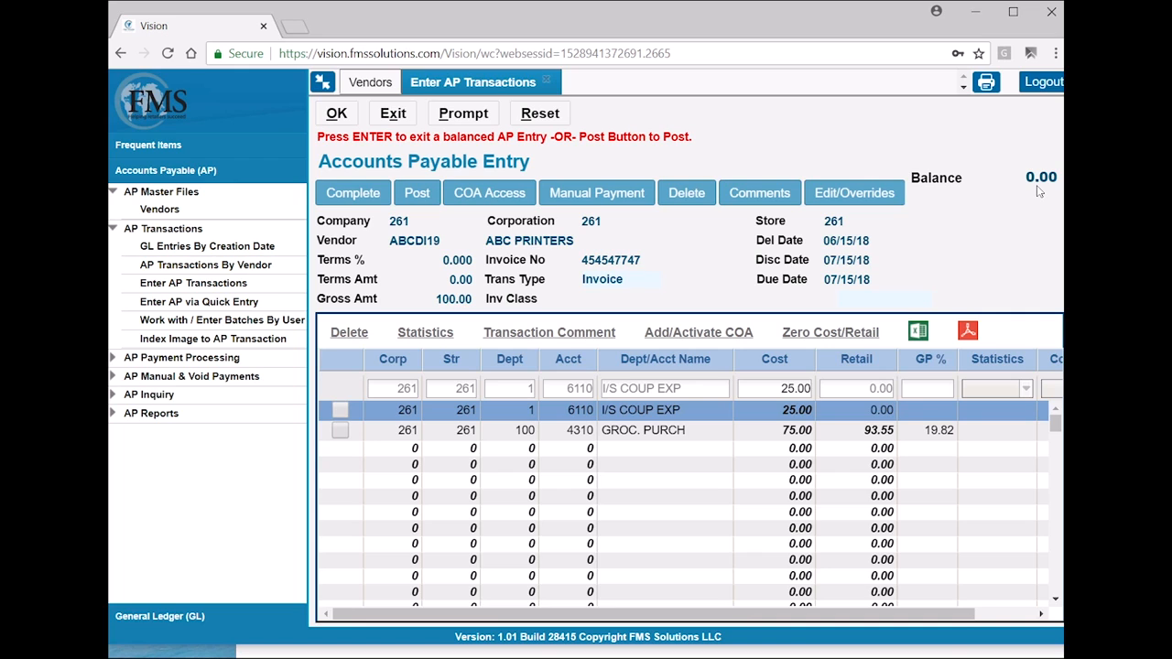
key(Return)
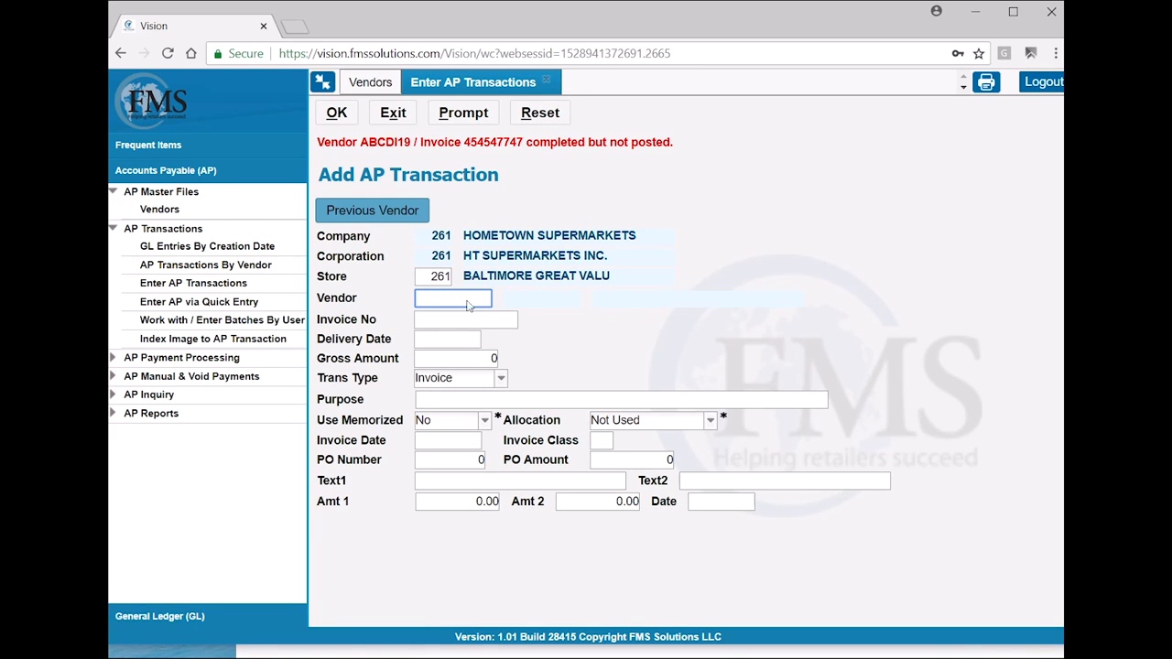
Step: Submit a transaction for vendor ADAM PUCHTA WINERY with invoice number 454574477, delivery date 06/15/18 and gross amount 135.05
key(Return)
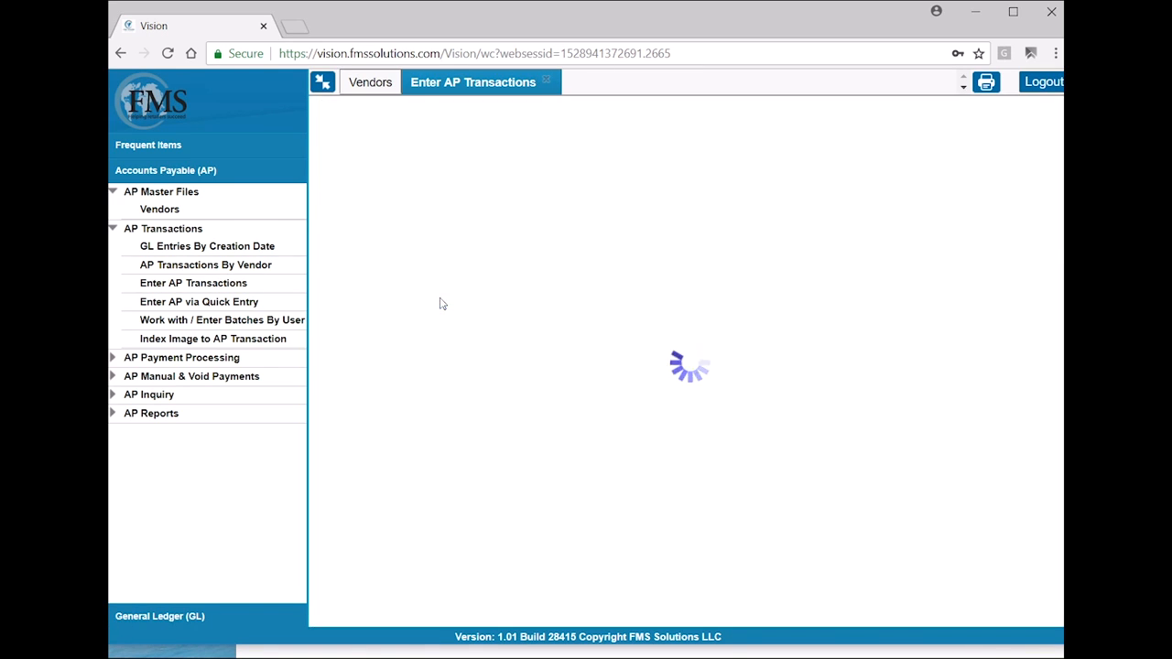
click(439, 385)
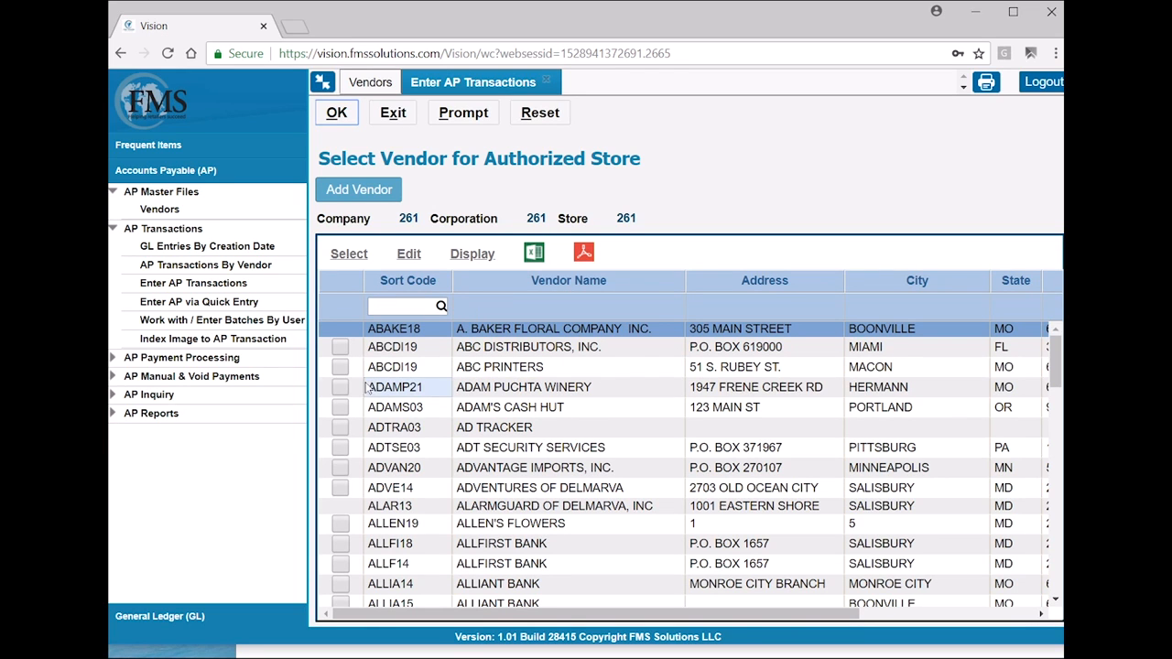
click(350, 254)
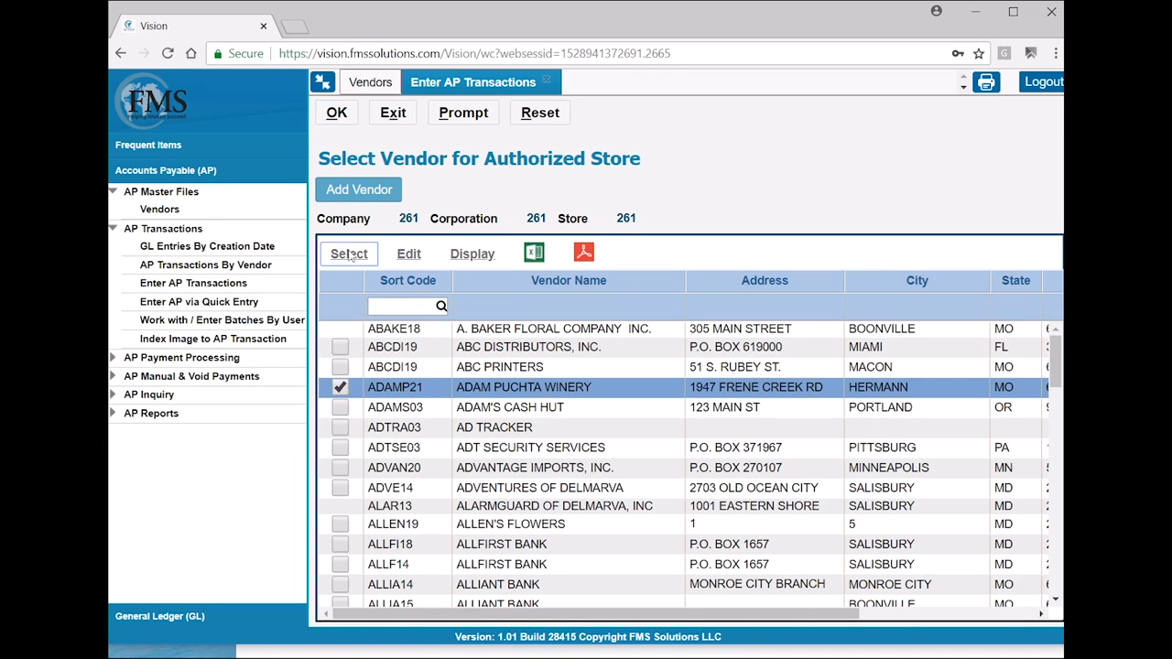
text(454)
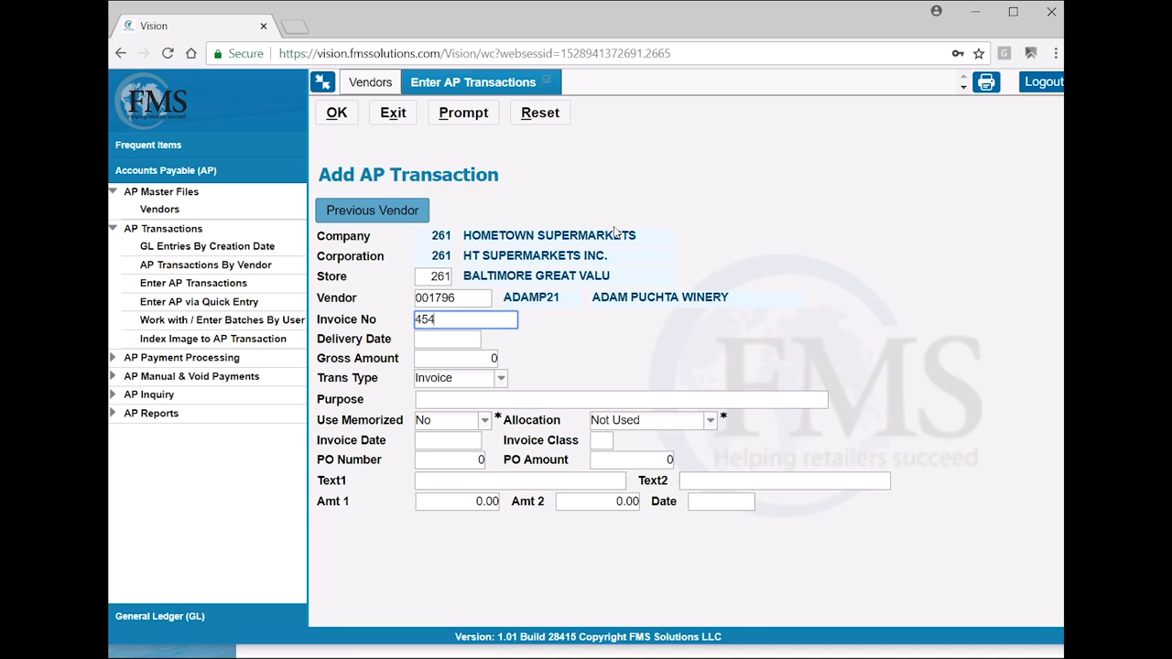
text(574477)
key(Tab)
text(061518)
key(Tab)
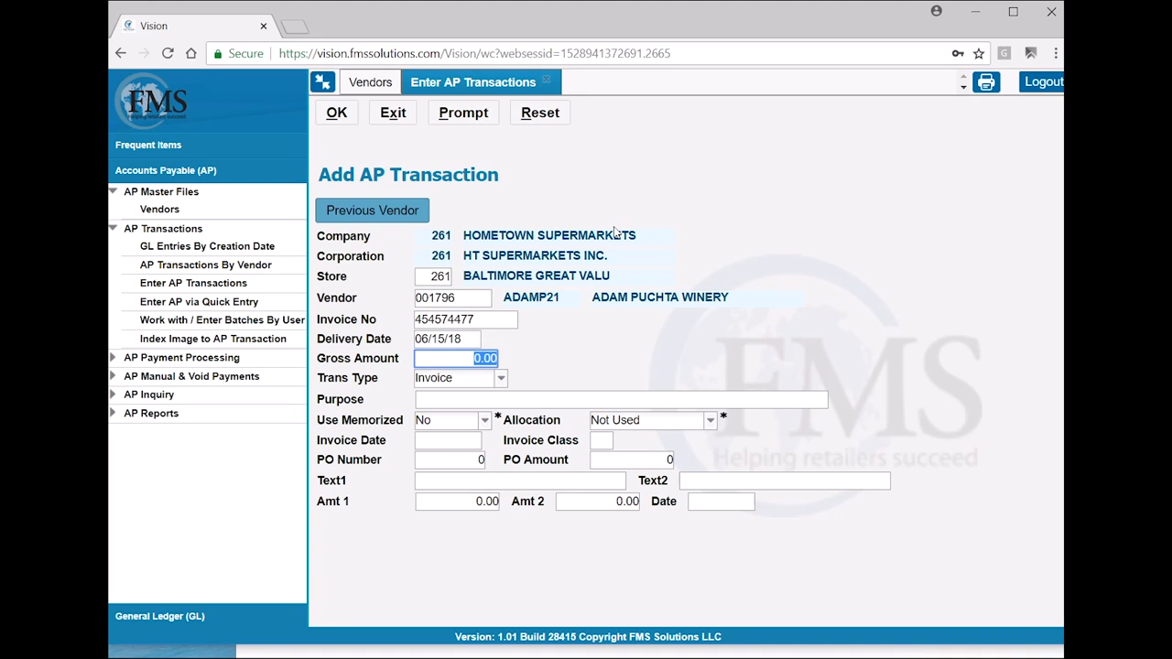
text(135.05)
key(Return)
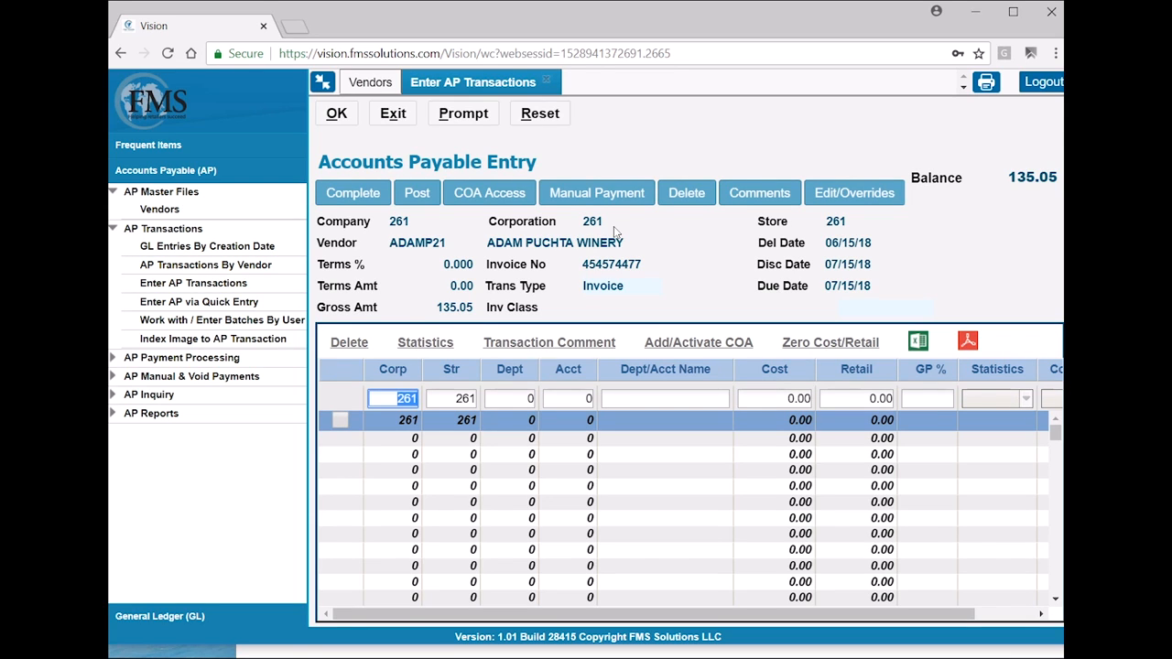
Step: Distribute a cost of 135.05 to department 100, account 4310, and complete the entry without posting
key(Tab)
key(Tab)
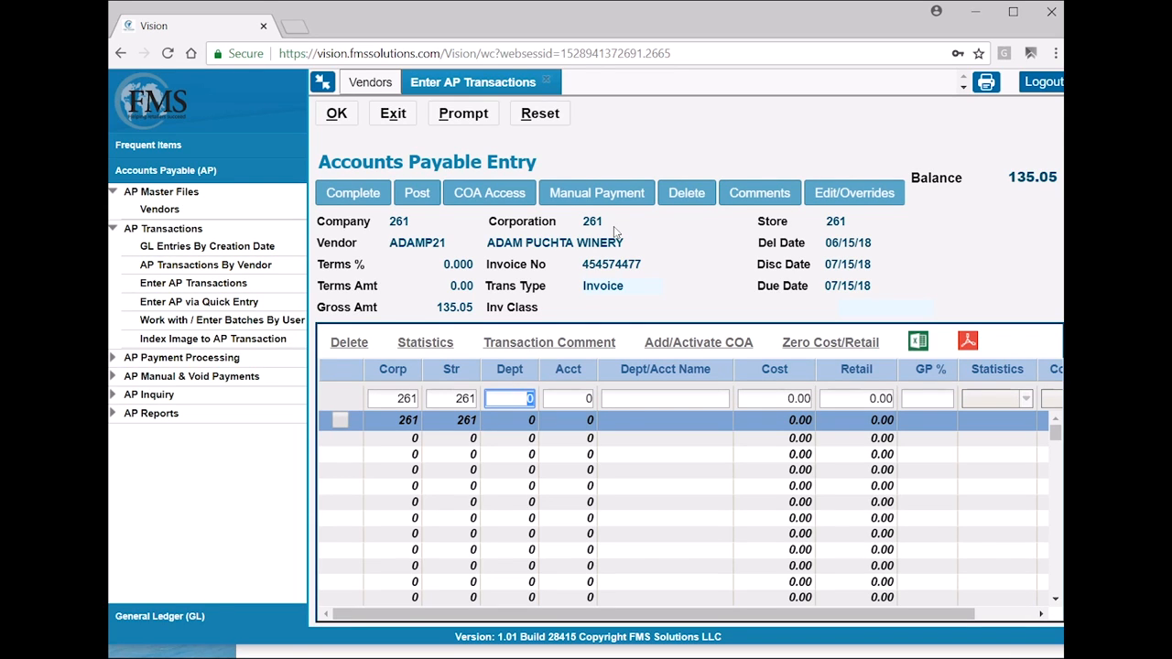
text(100)
key(Tab)
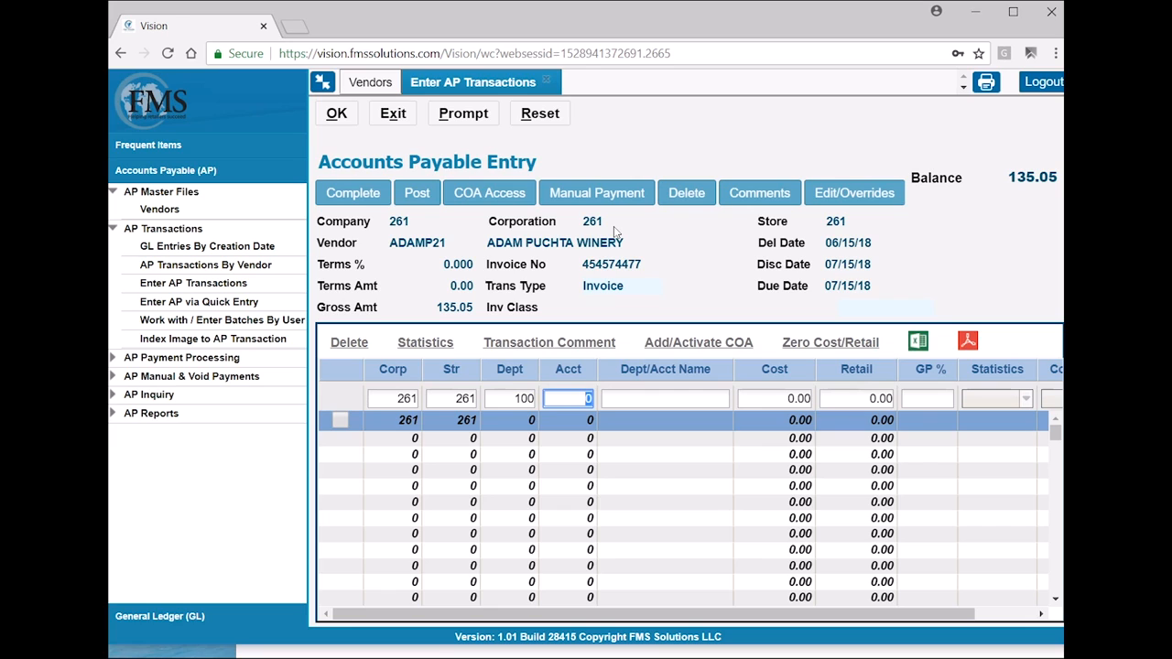
text(4310)
key(Tab)
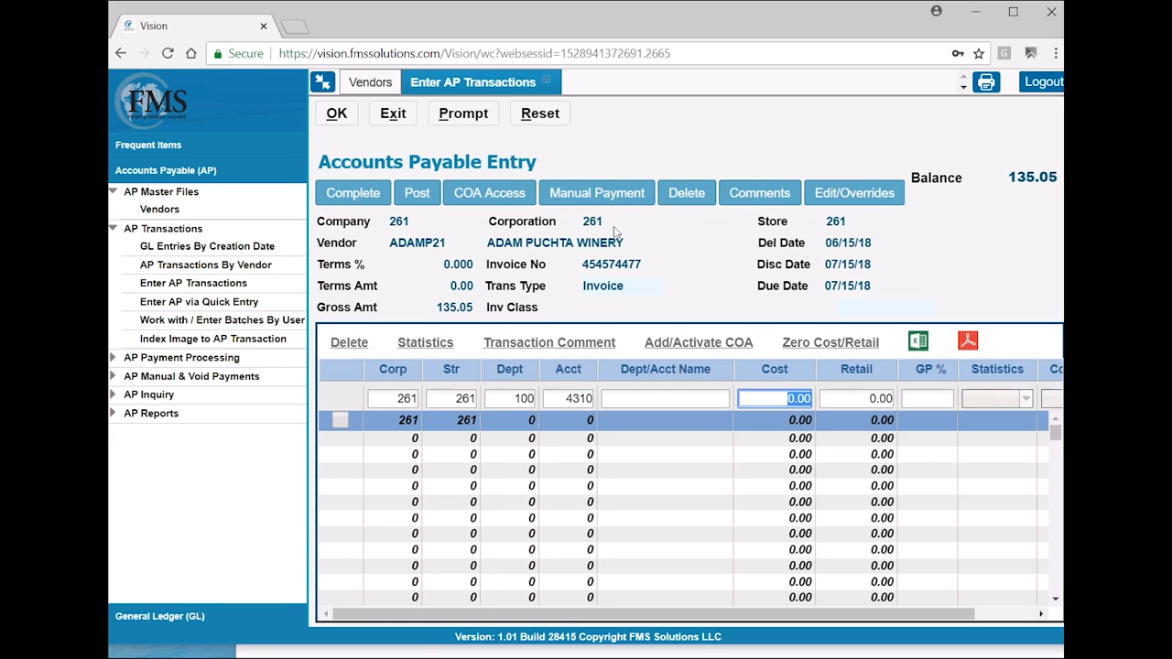
text(135.05)
key(Return)
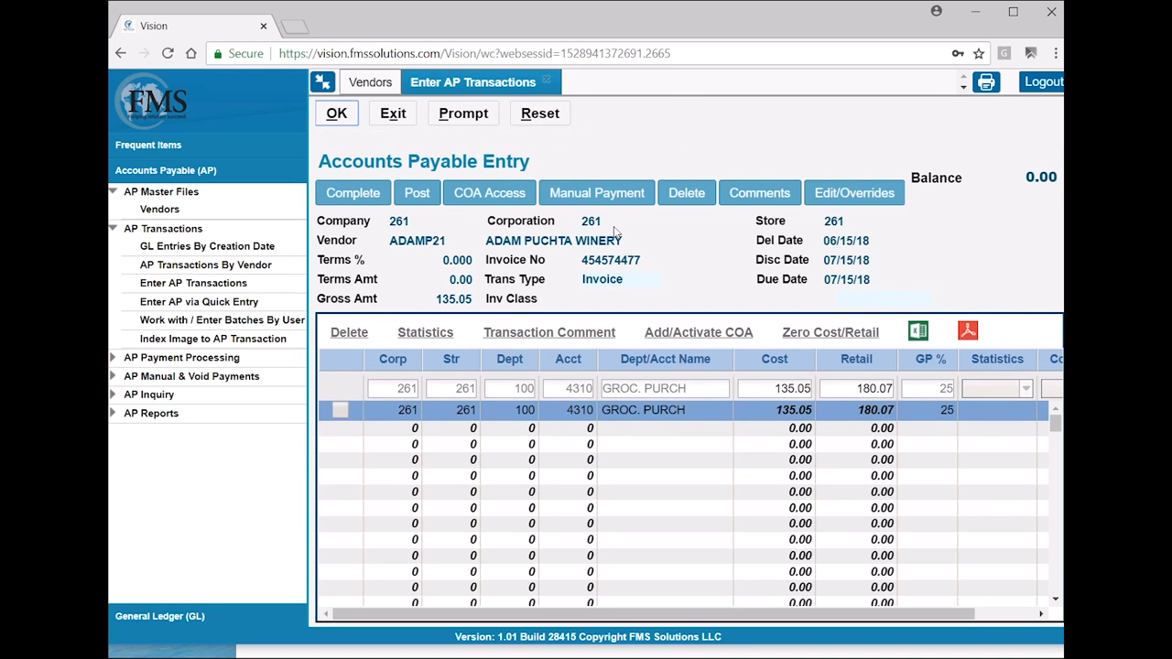
key(Return)
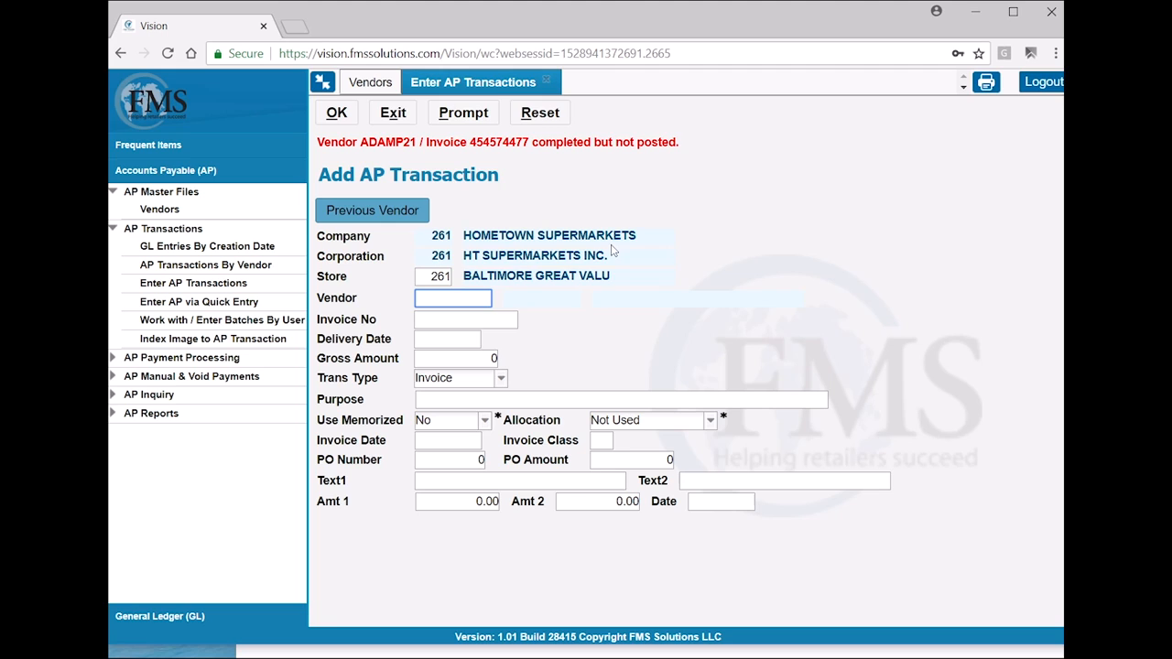
Step: Start an AP quick entry for store 261 and choose ABC DISTRIBUTORS, INC. as the vendor
click(203, 304)
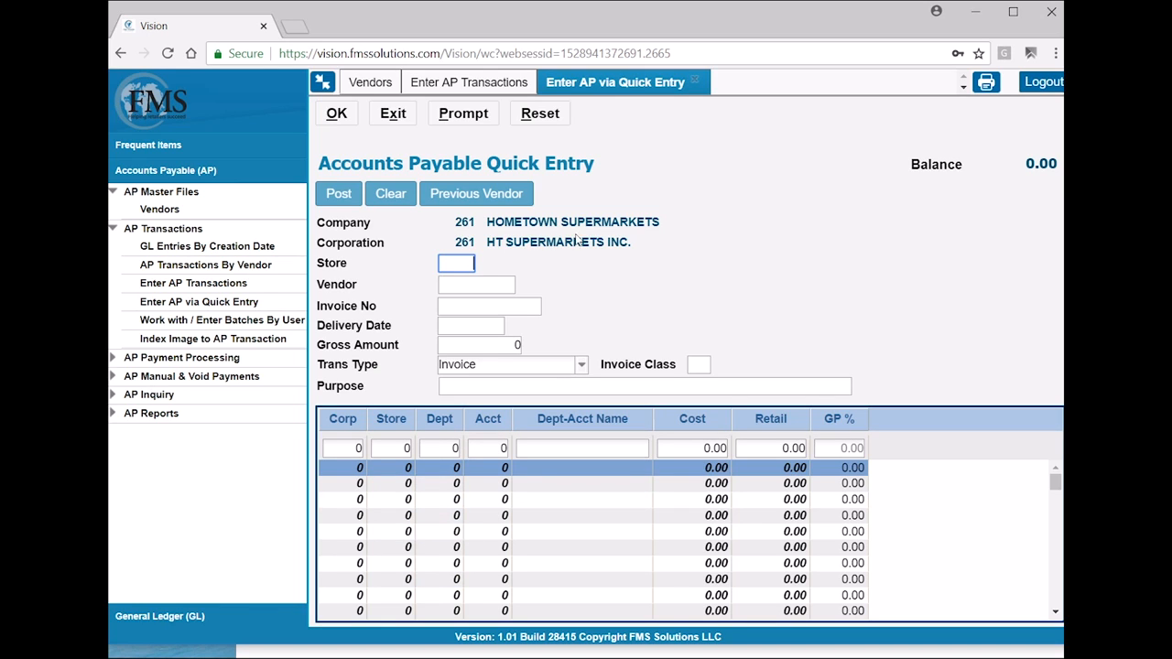
text(61)
key(Tab)
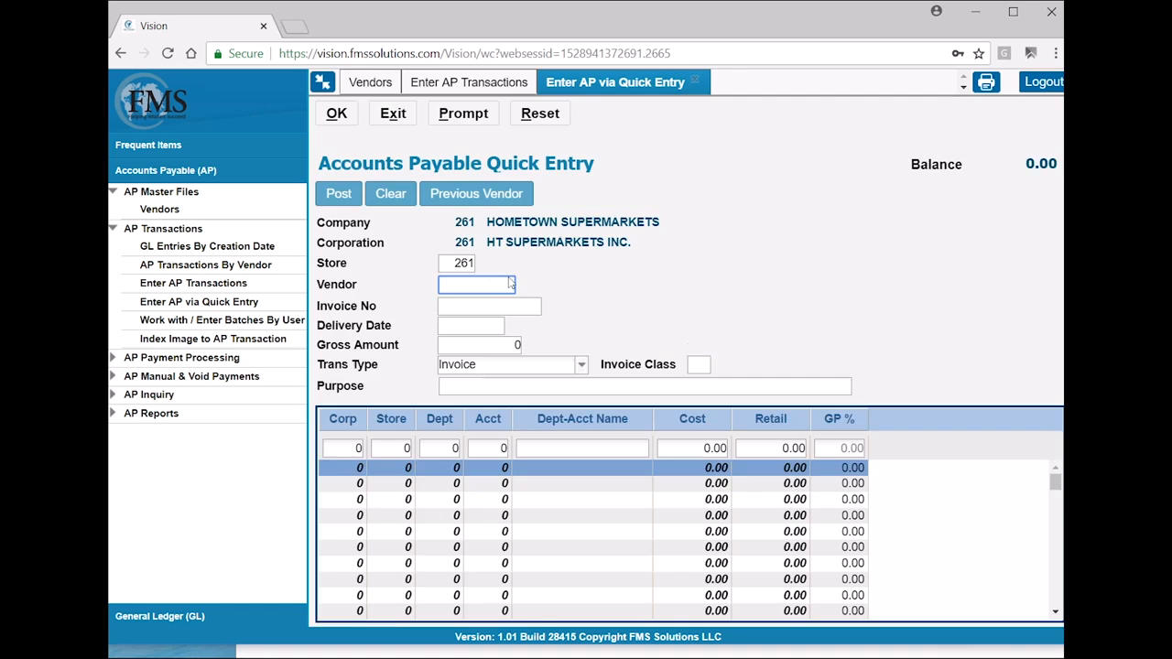
click(510, 284)
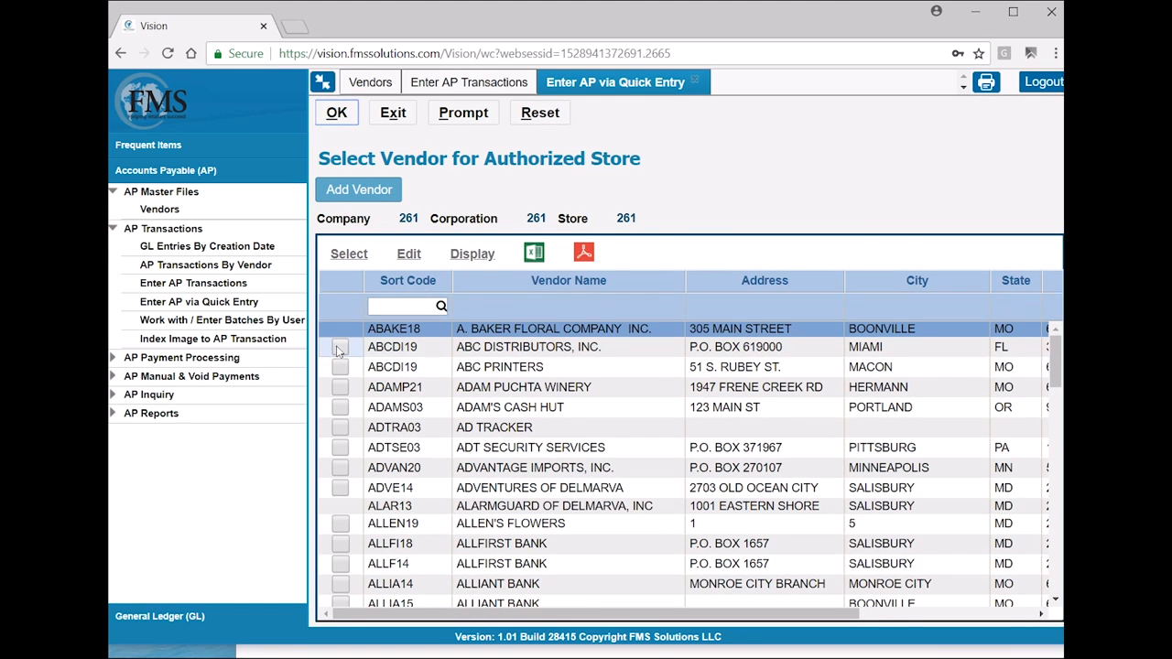
click(339, 348)
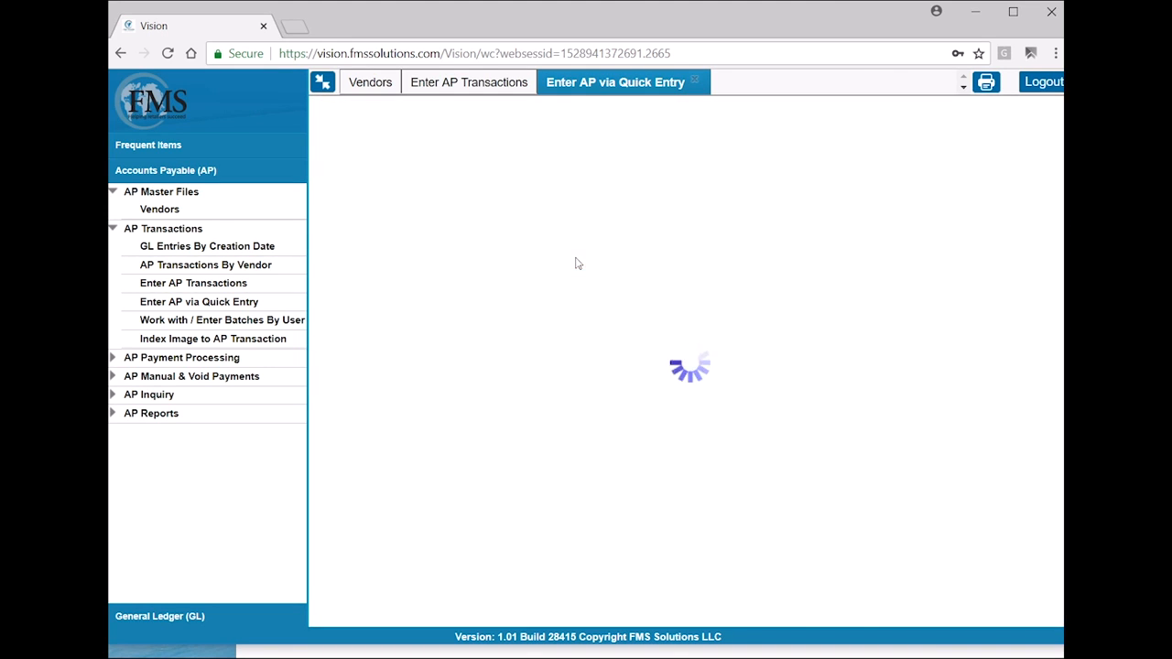
Step: Fill in invoice number 45454858, delivery date 06/15/18 and gross amount 1000, and complete the quick entry without posting
text(45454858)
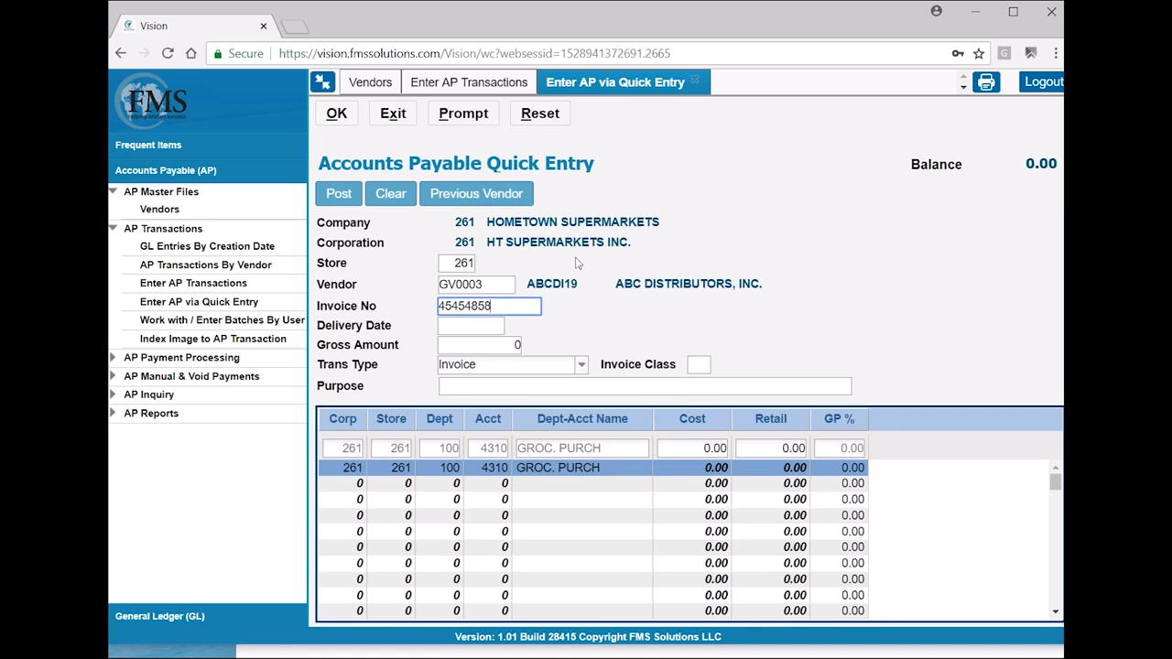
key(Tab)
text(06/15/18)
key(Tab)
text(10)
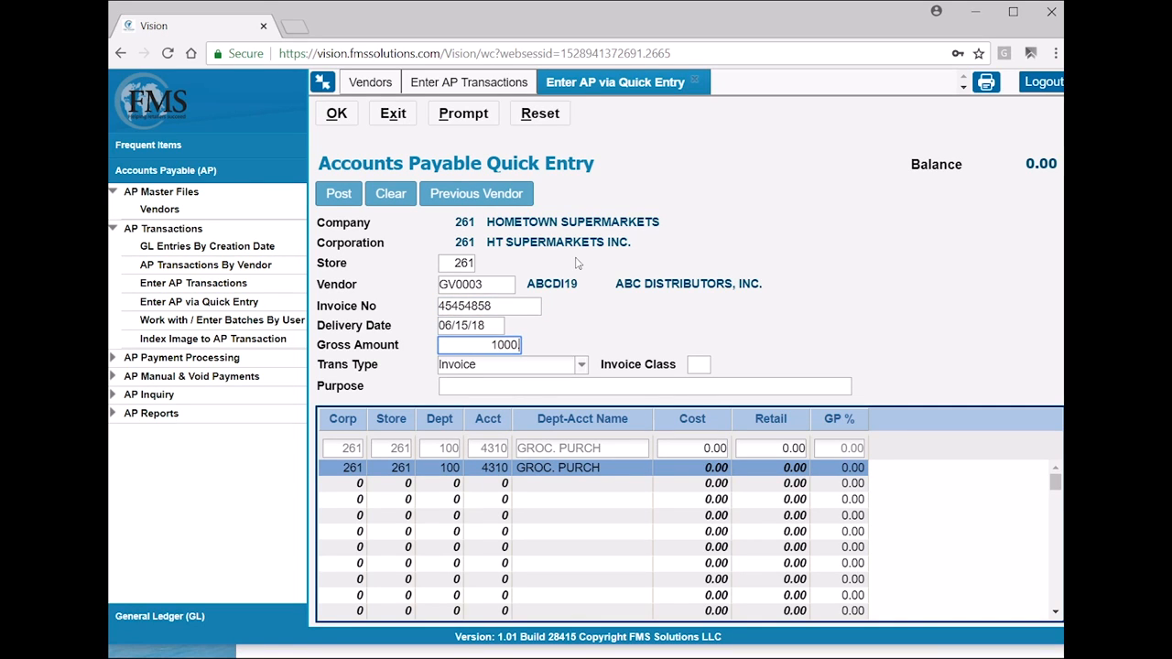
key(Tab)
key(Return)
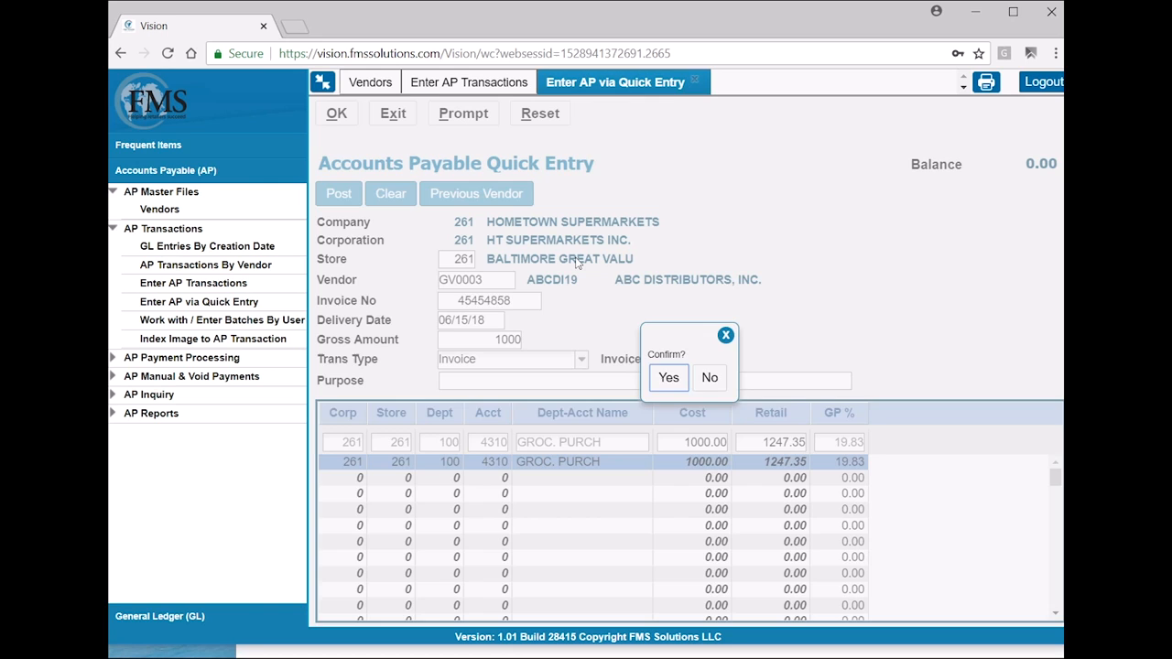
key(Return)
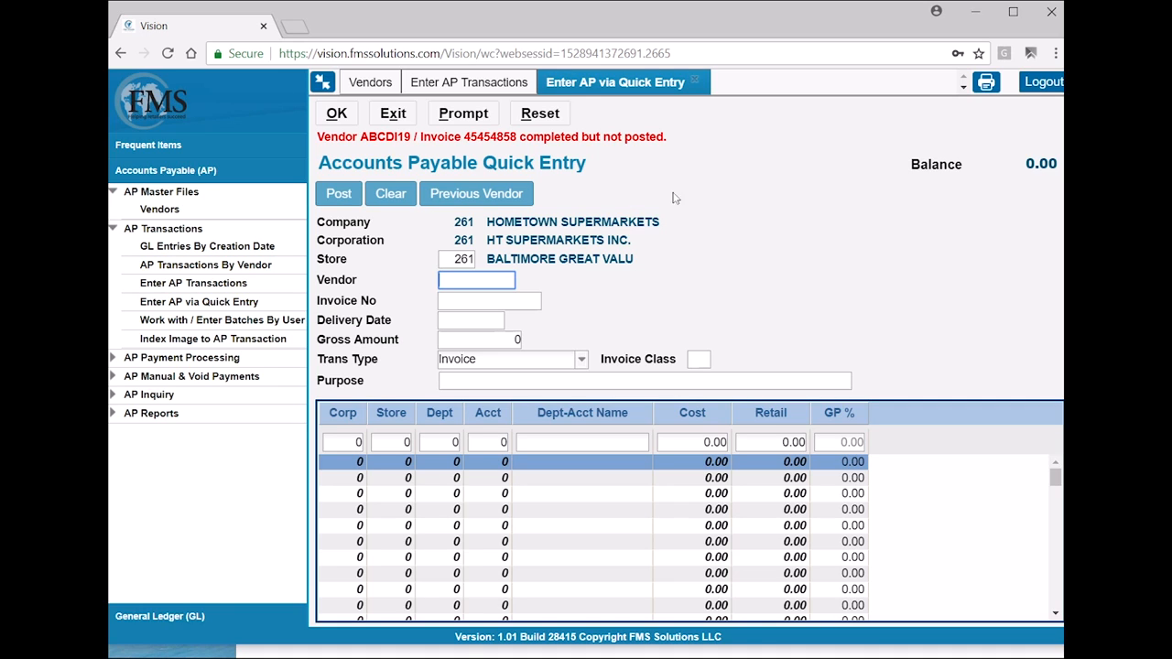
Step: Reuse the previous vendor for invoice number 44577477, delivery date 06/15/18 and gross amount 35.25, and complete the quick entry without posting
click(479, 195)
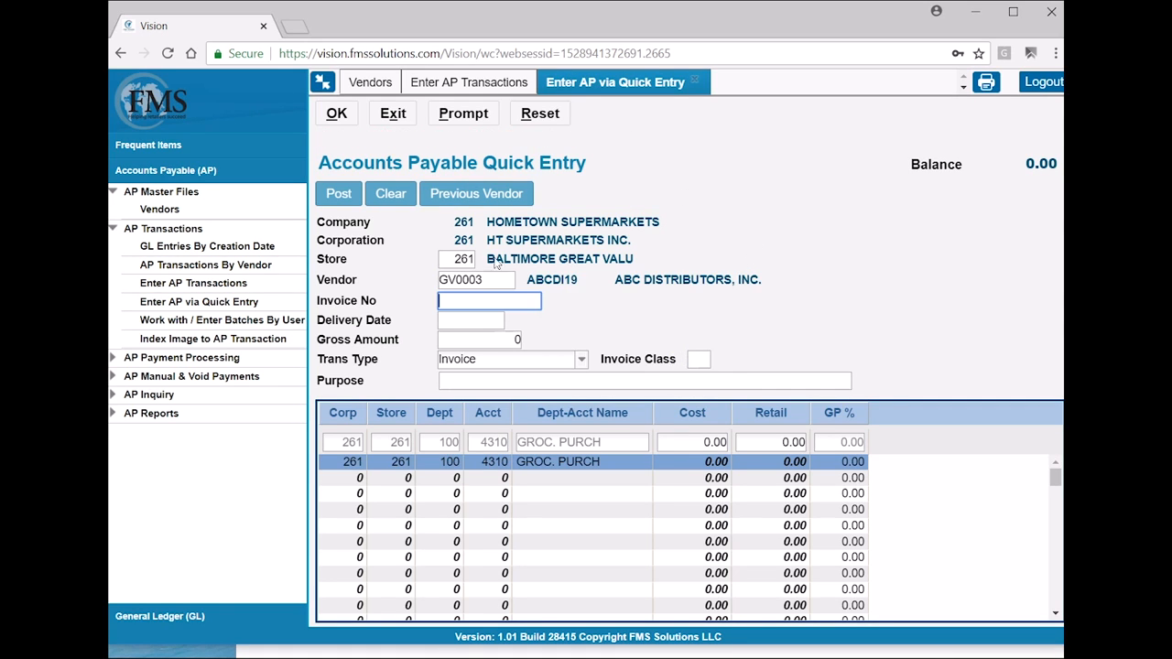
text(44577477)
key(Tab)
text(06/15/18)
key(Tab)
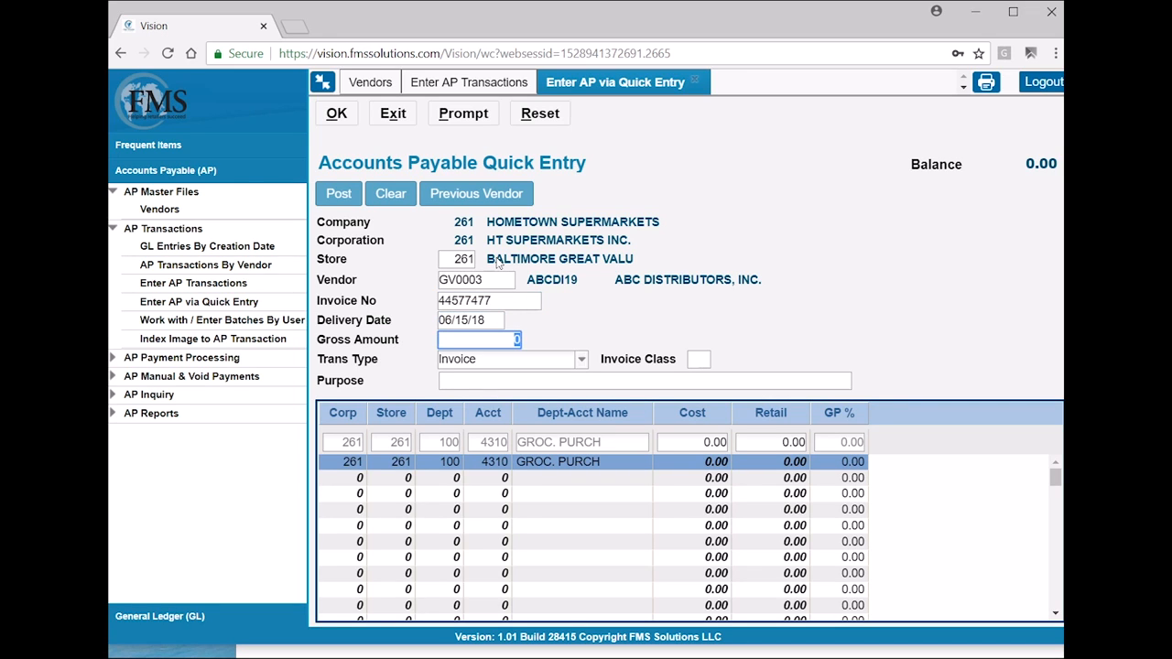
text(35.25)
key(Return)
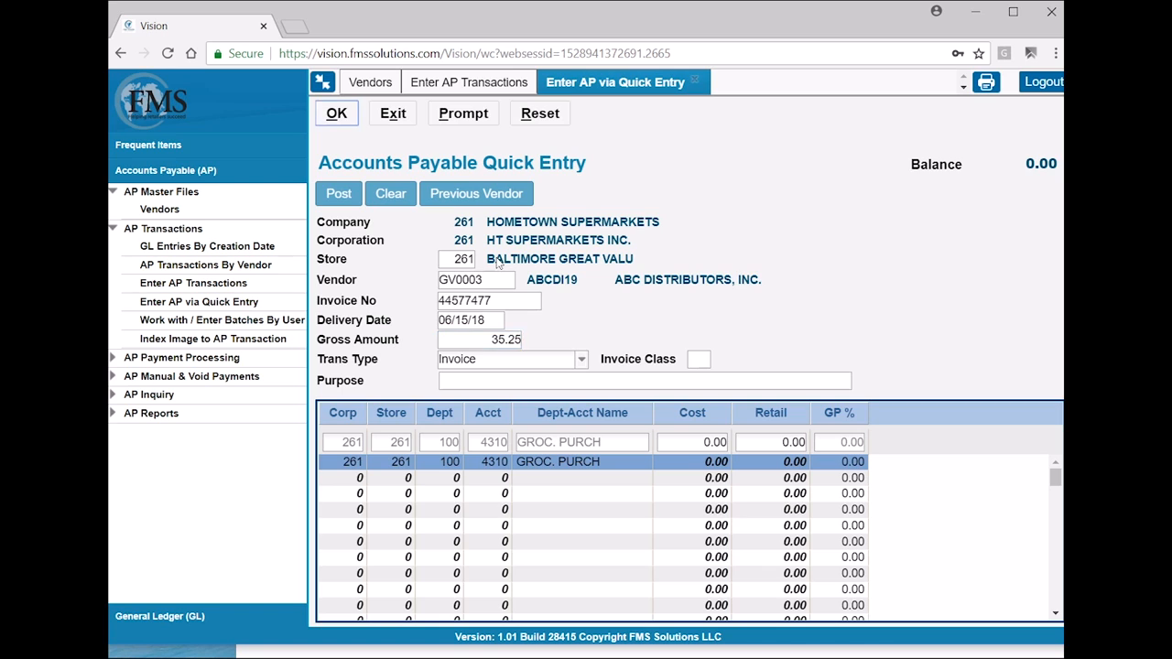
key(Return)
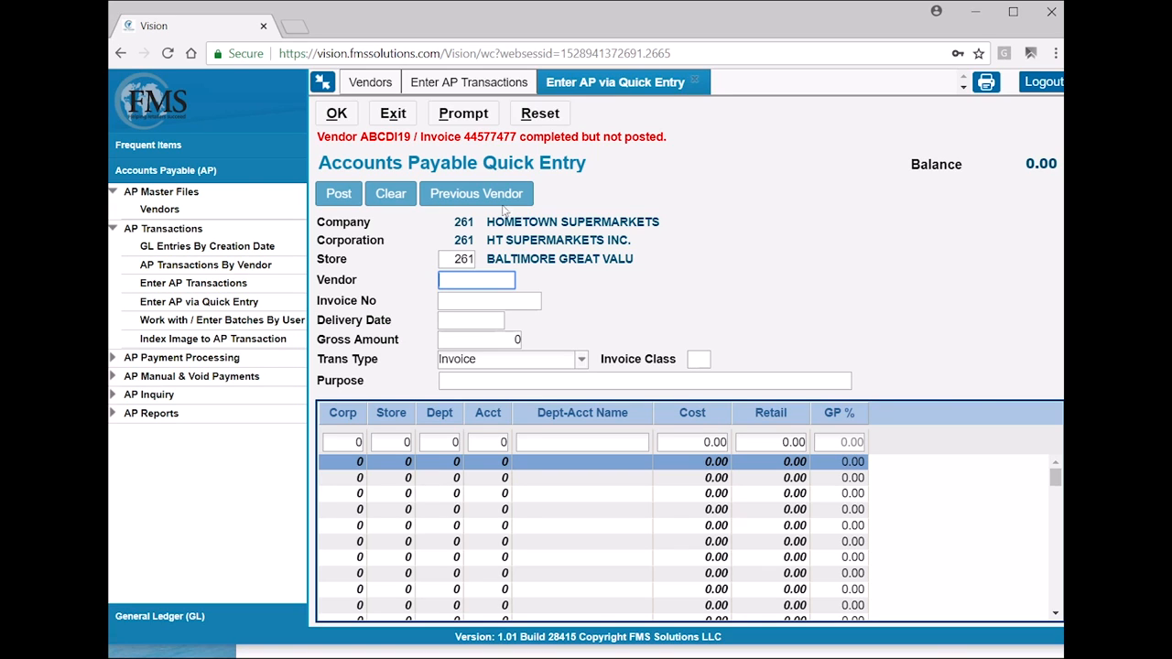
Step: Exit and close AP quick entry, and bring up the unposted GL entries by creation date
click(393, 116)
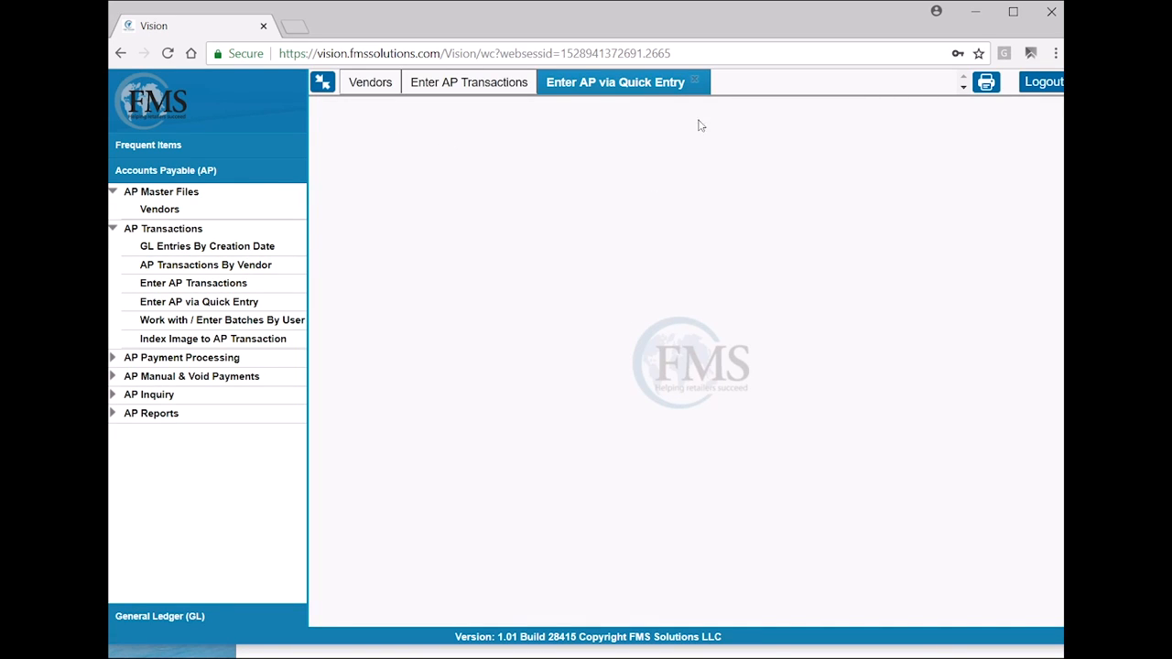
click(696, 82)
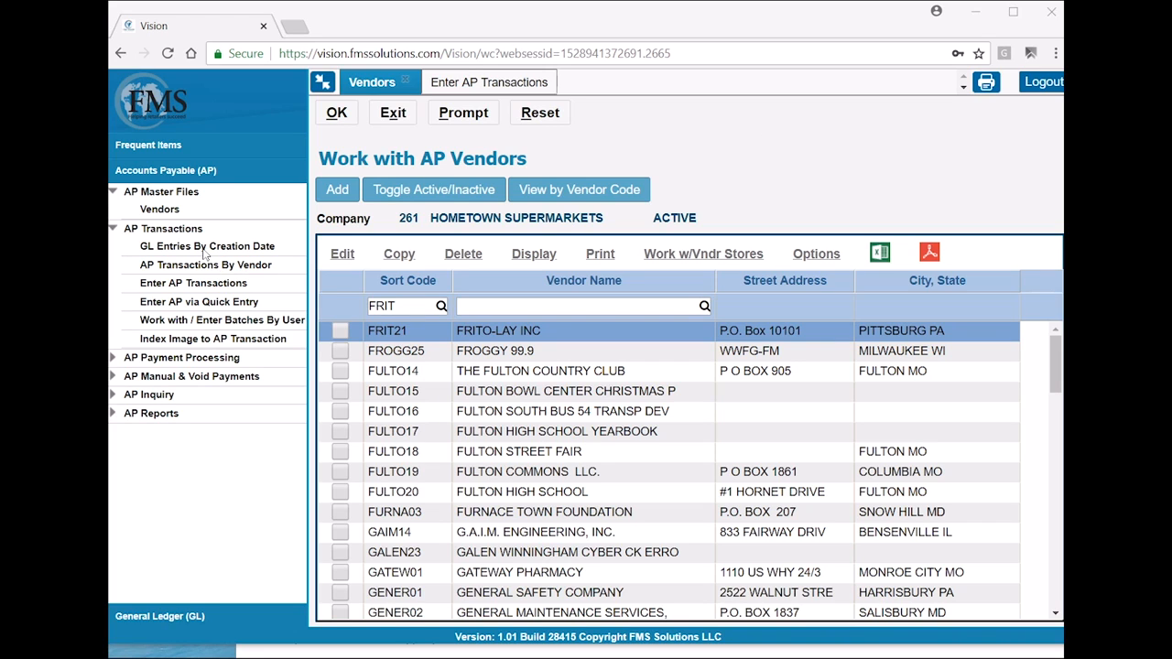
click(174, 249)
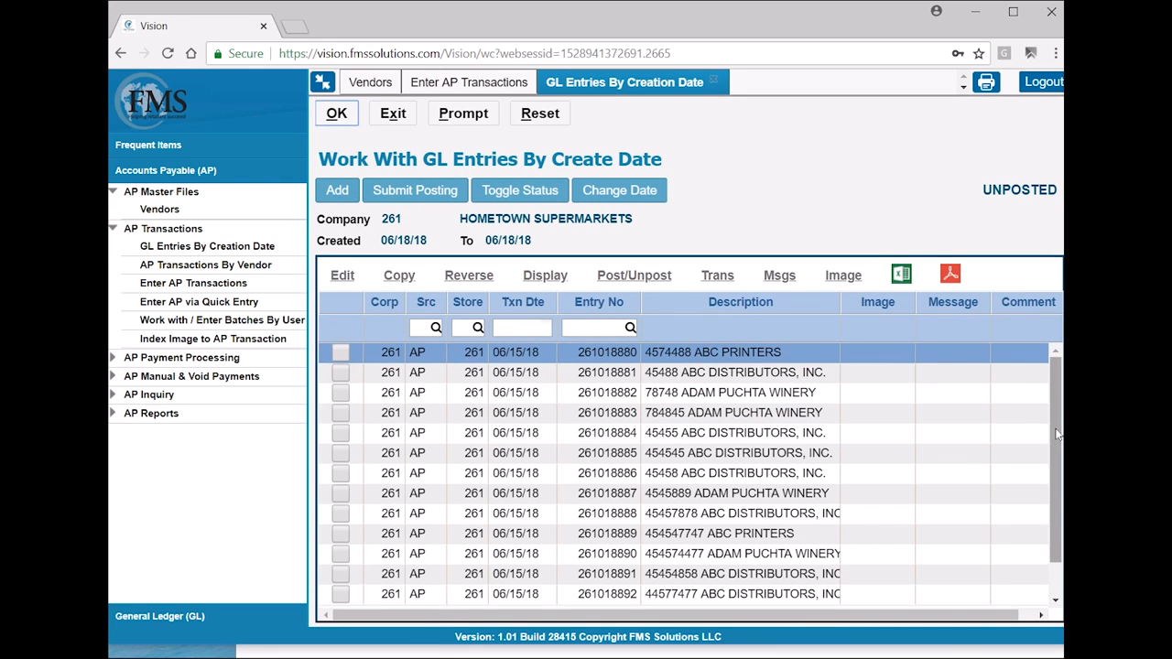
mouse_move(1057, 435)
mouse_down()
mouse_move(1050, 499)
mouse_move(1051, 413)
mouse_up()
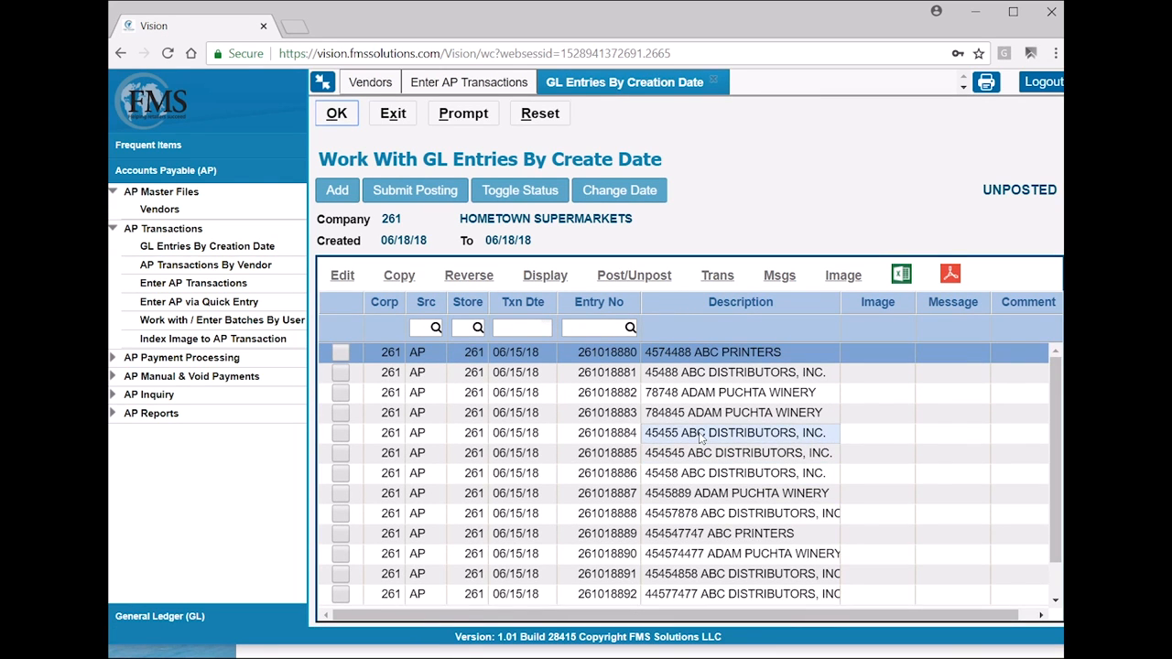
Step: Submit the GL entries created 06/18/18 with source AP for posting and report printing, and confirm the submission
click(397, 189)
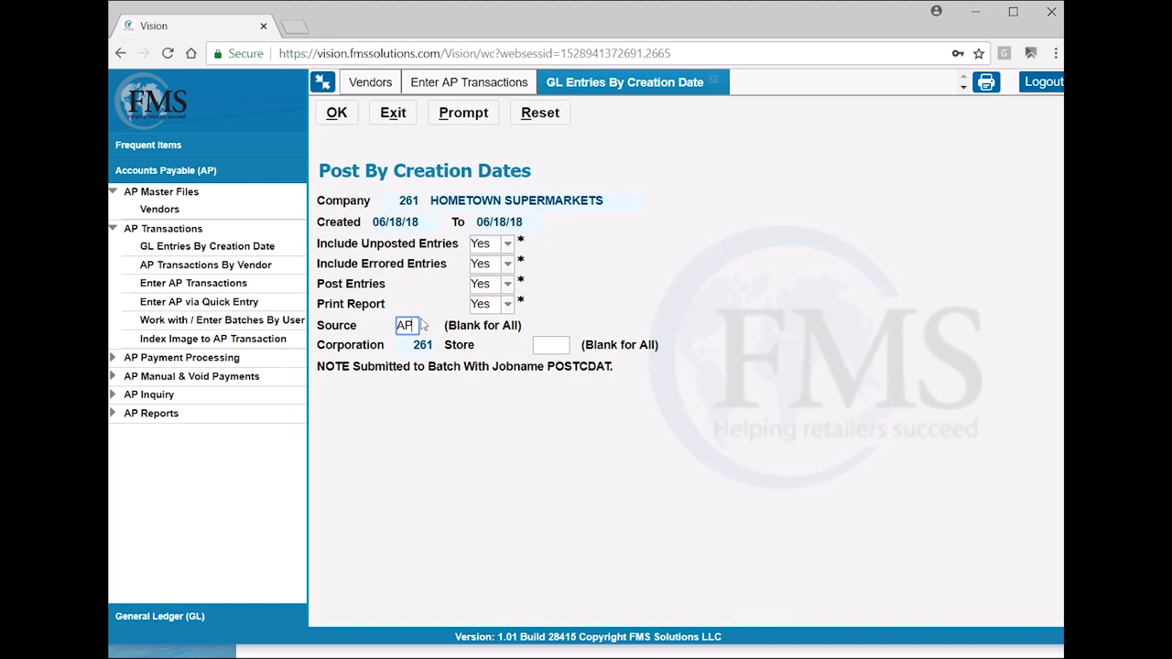
key(Return)
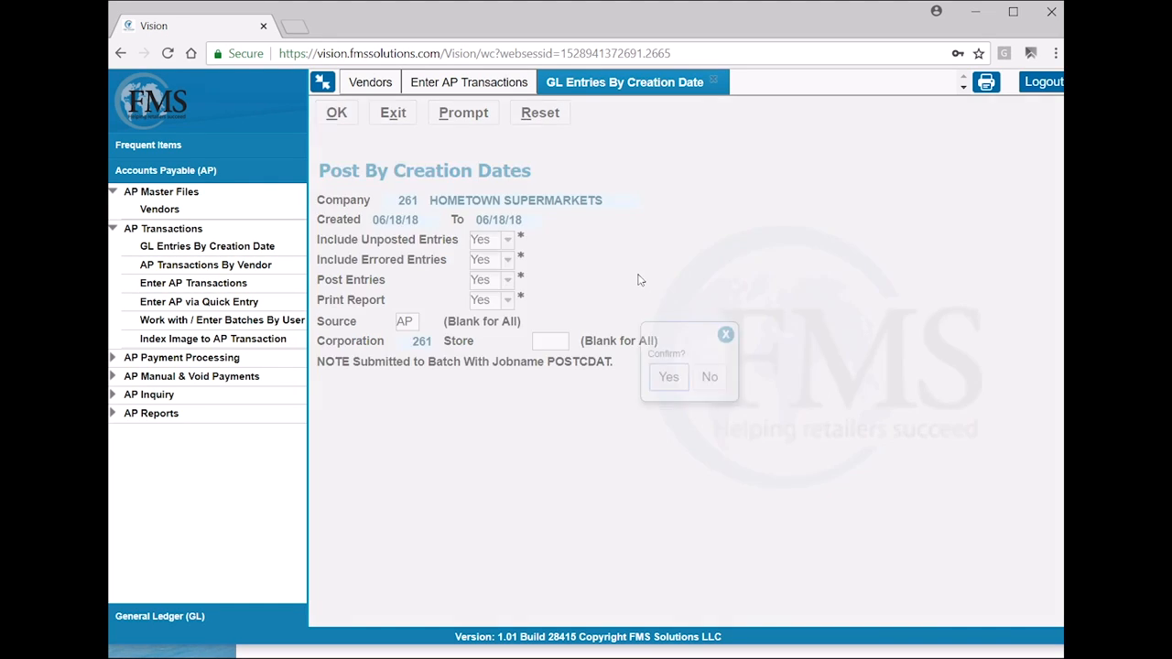
click(667, 385)
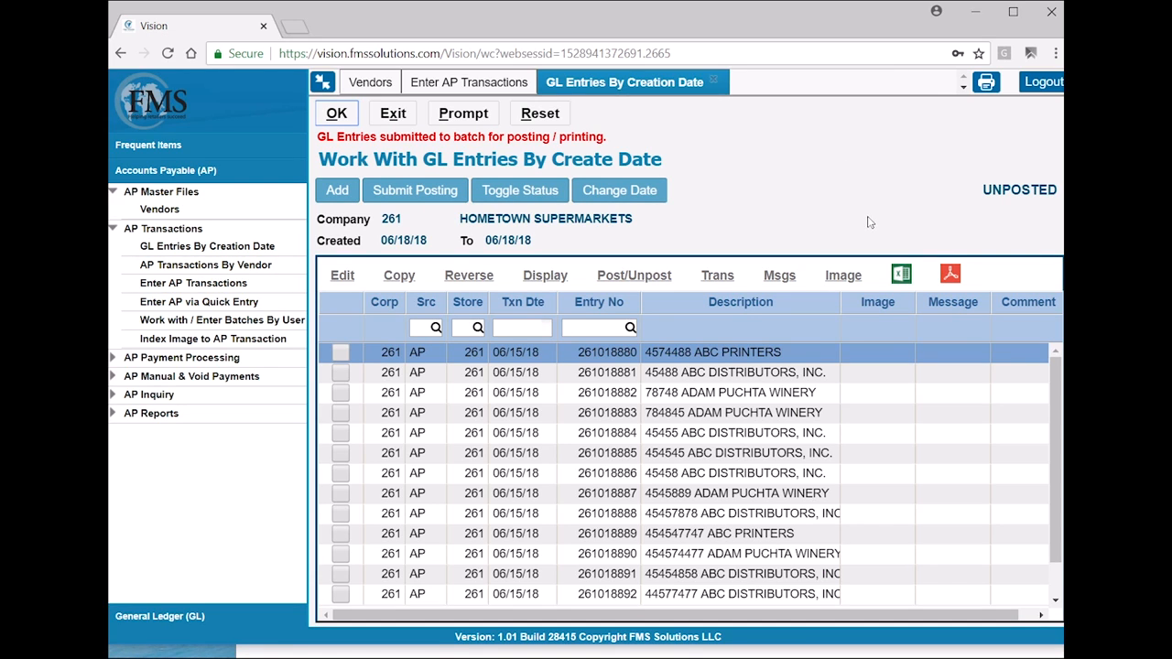
Step: Refresh the GL entries list and switch its status through errored to posted to check the submitted entries
click(540, 117)
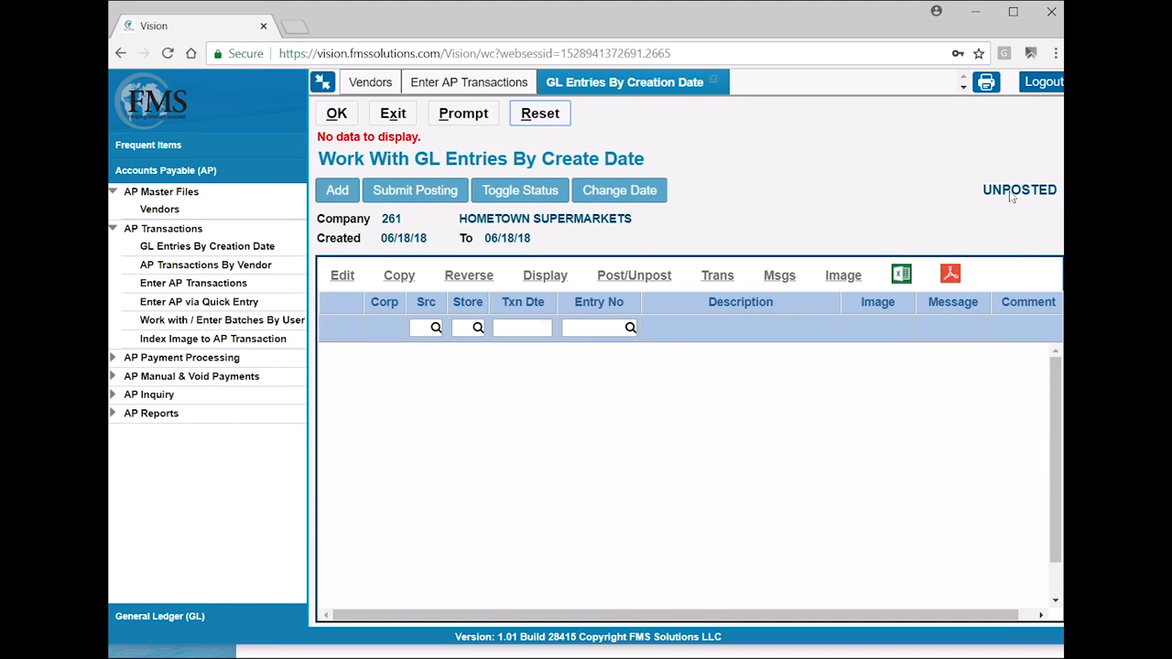
click(510, 191)
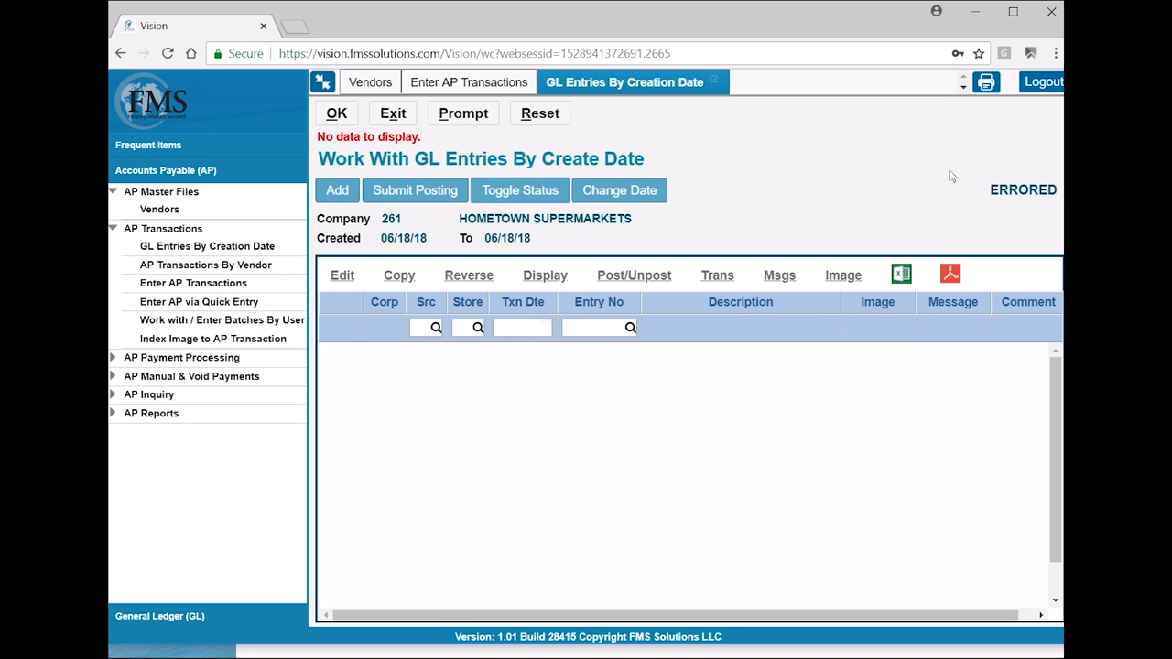
click(527, 191)
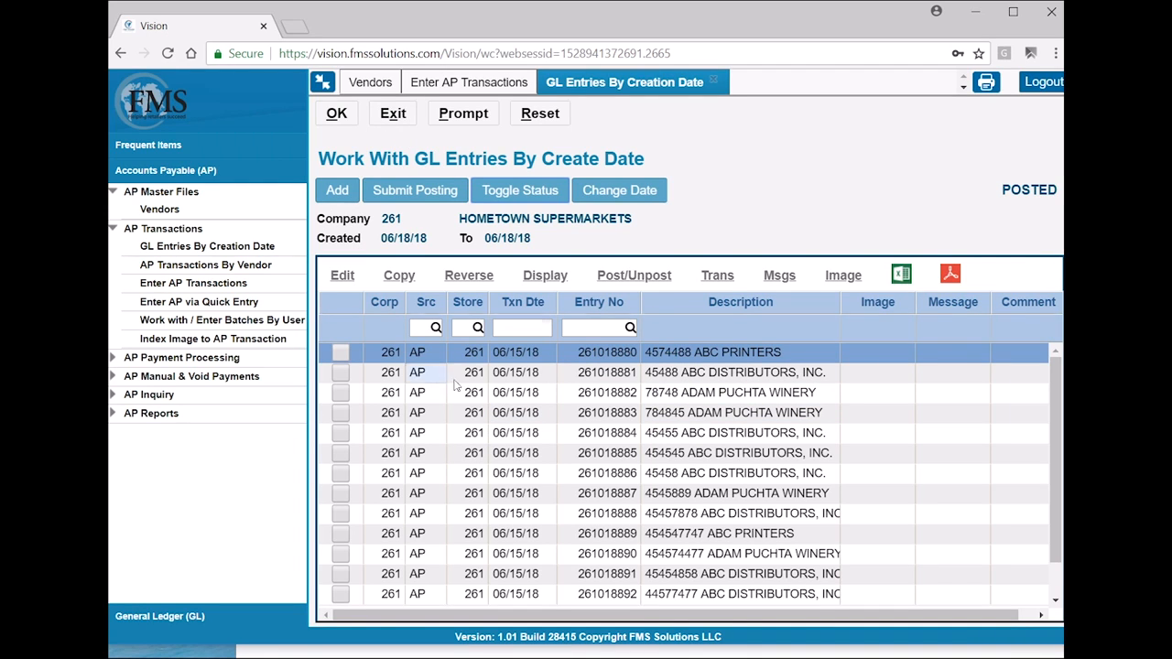
Step: View the newest posting verification report from the spool files as a PDF, review its posted entries and close it
click(987, 83)
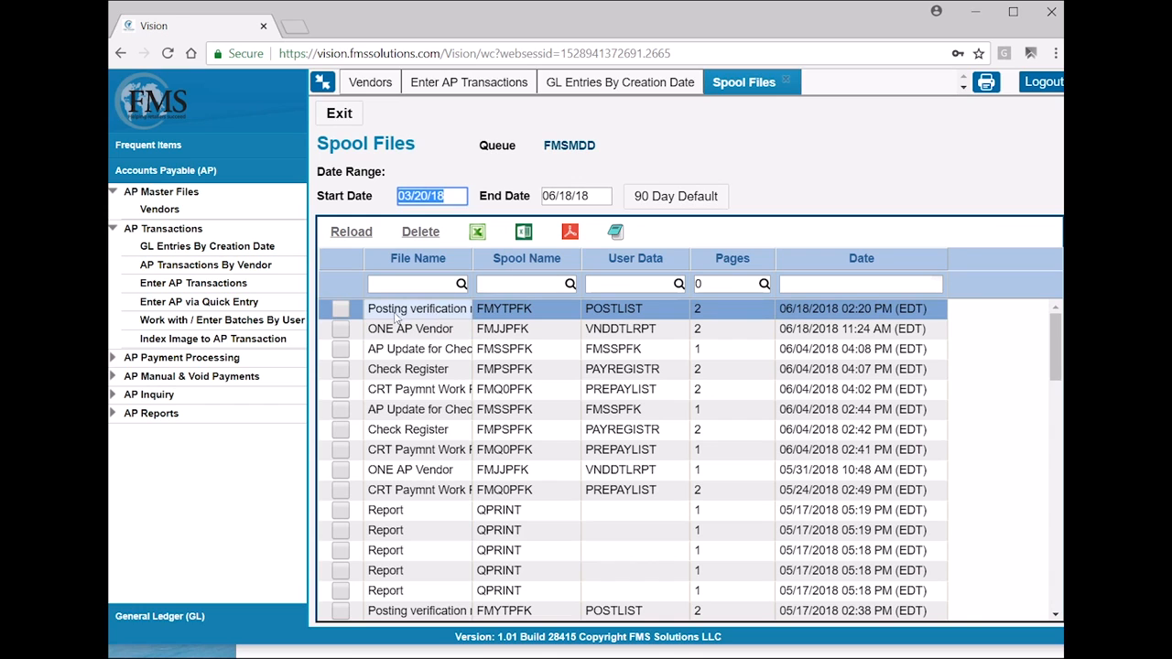
click(342, 312)
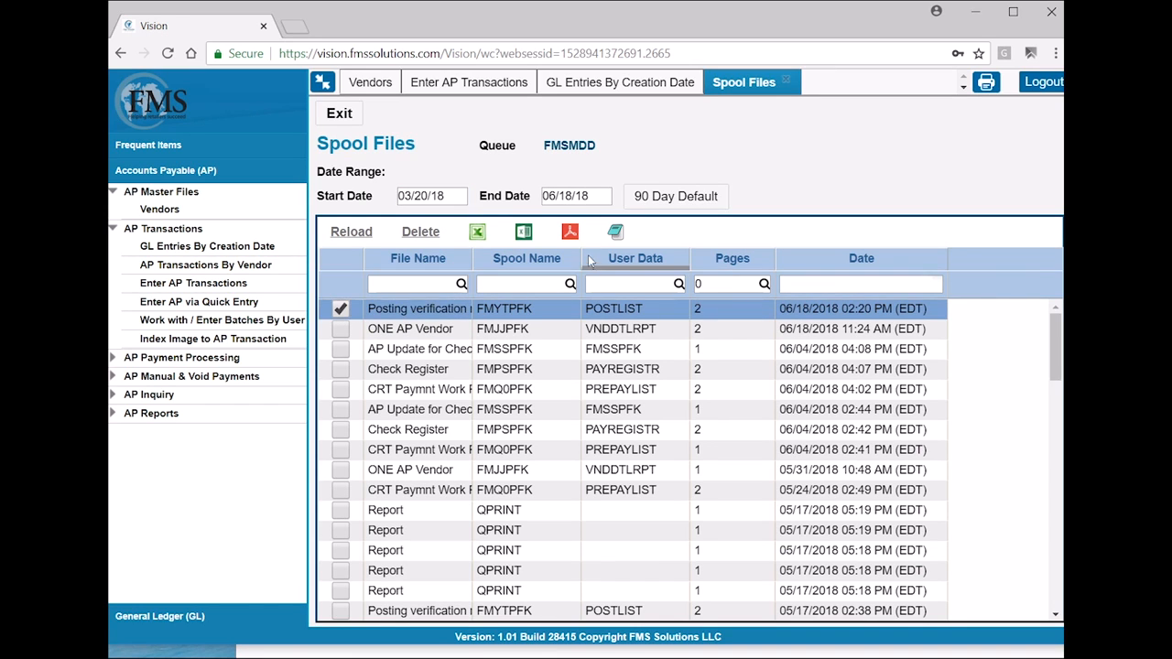
click(569, 234)
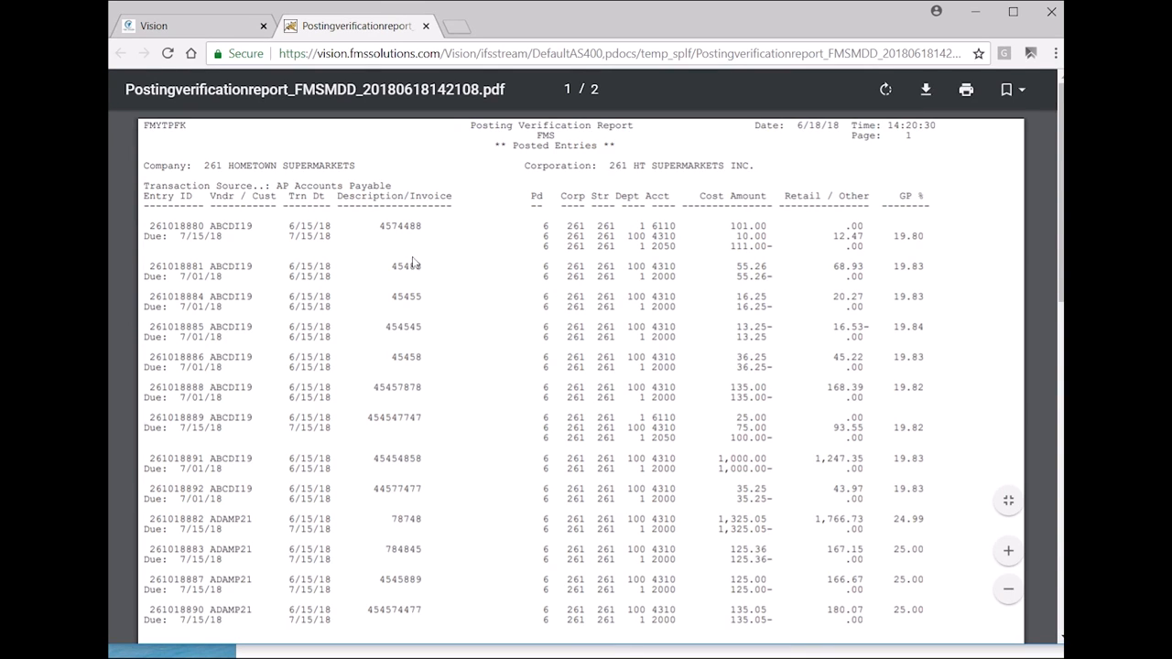
scroll(460, 267, down, 10)
scroll(462, 272, up, 2)
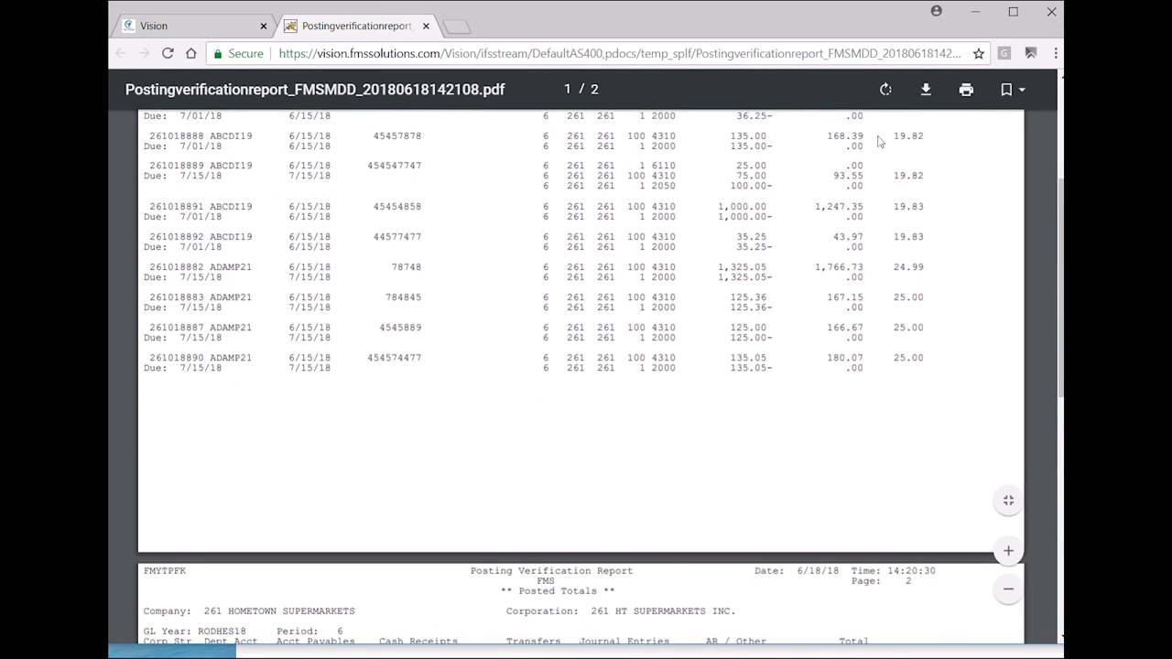
scroll(549, 236, up, 1)
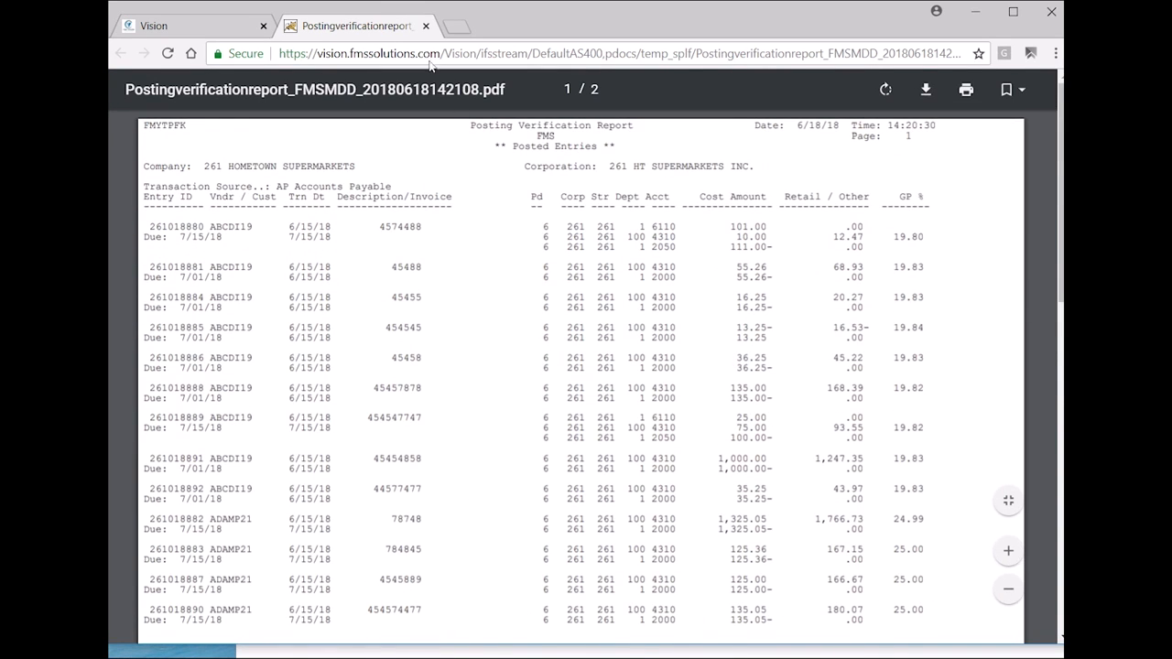
click(426, 27)
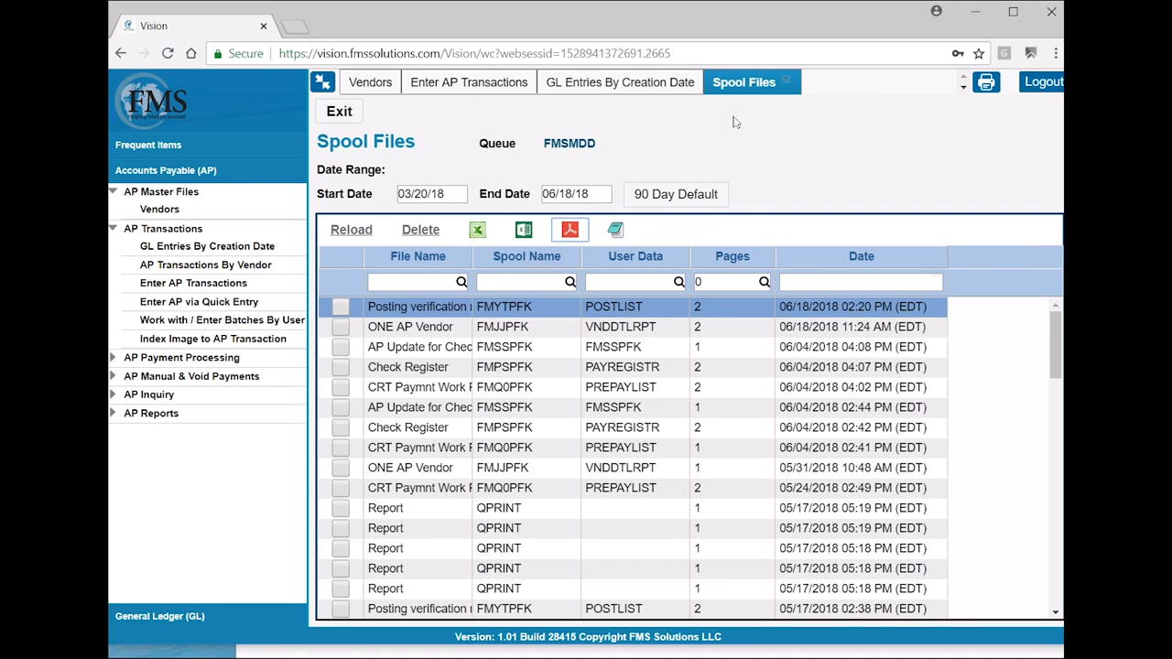
Step: Look at the Build Check Selection List for the AP check run under payment processing and exit it
click(113, 229)
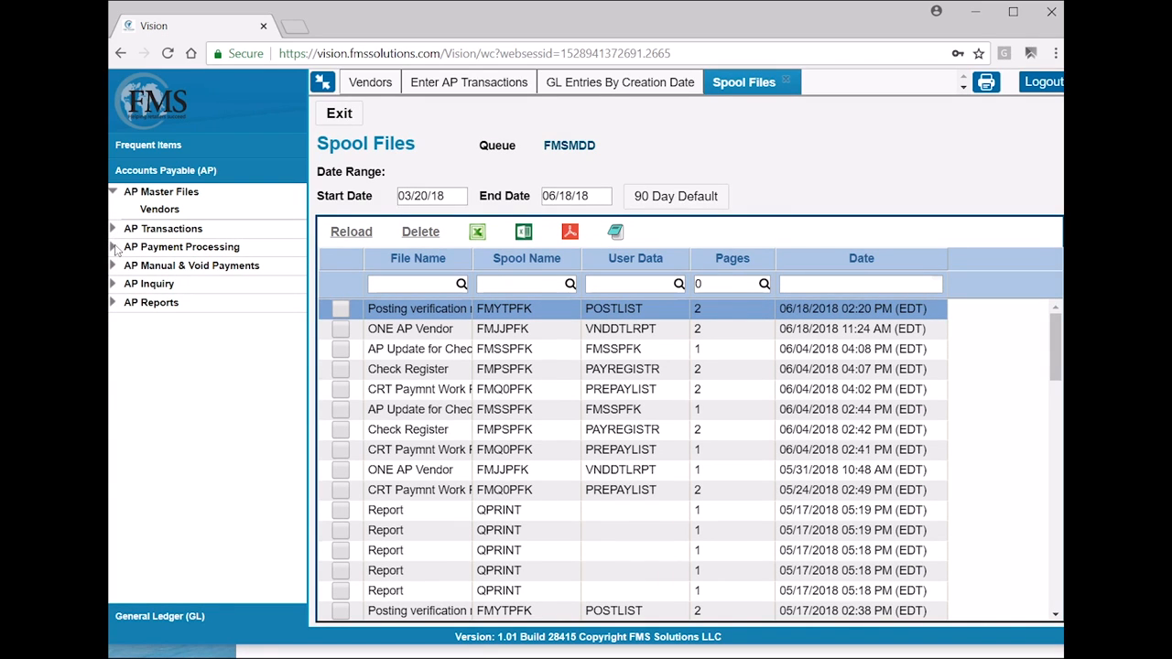
click(113, 247)
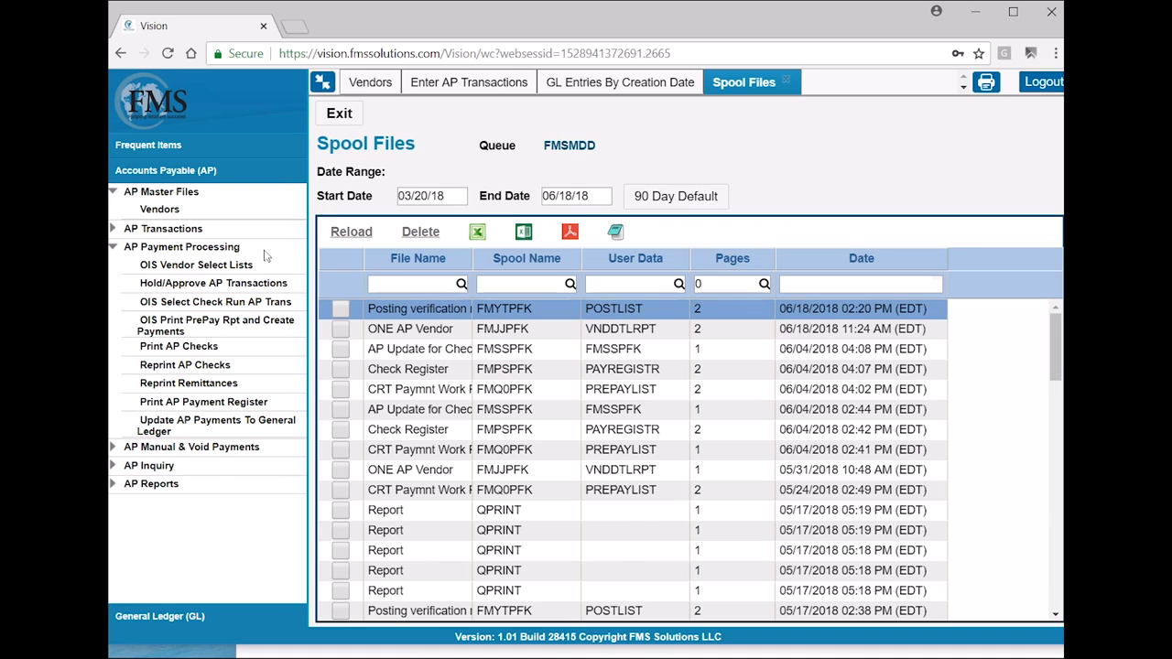
click(184, 304)
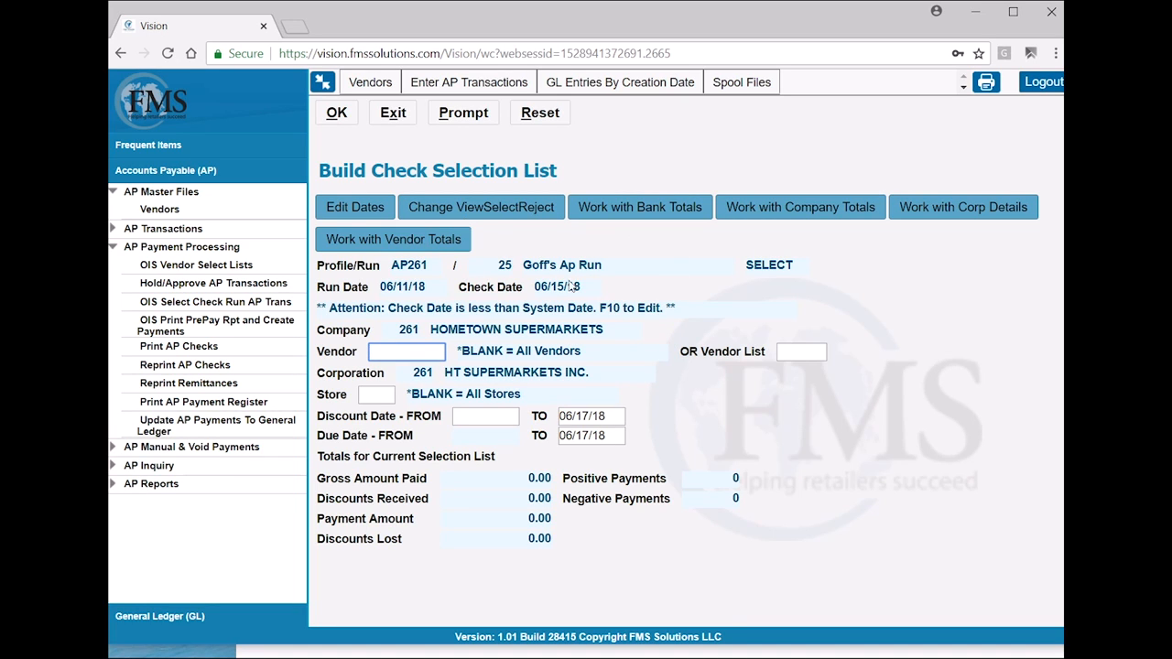
click(395, 115)
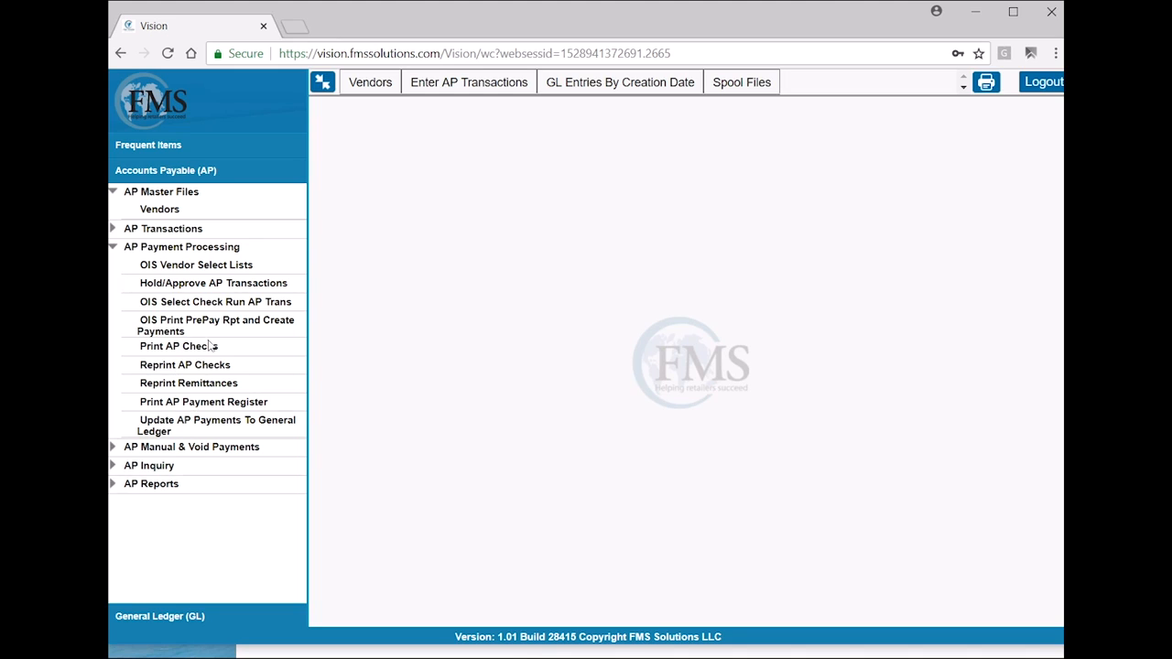
Step: Start a manual vendor payment entry for store 261 with a payment amount of 100.00
click(113, 247)
click(113, 266)
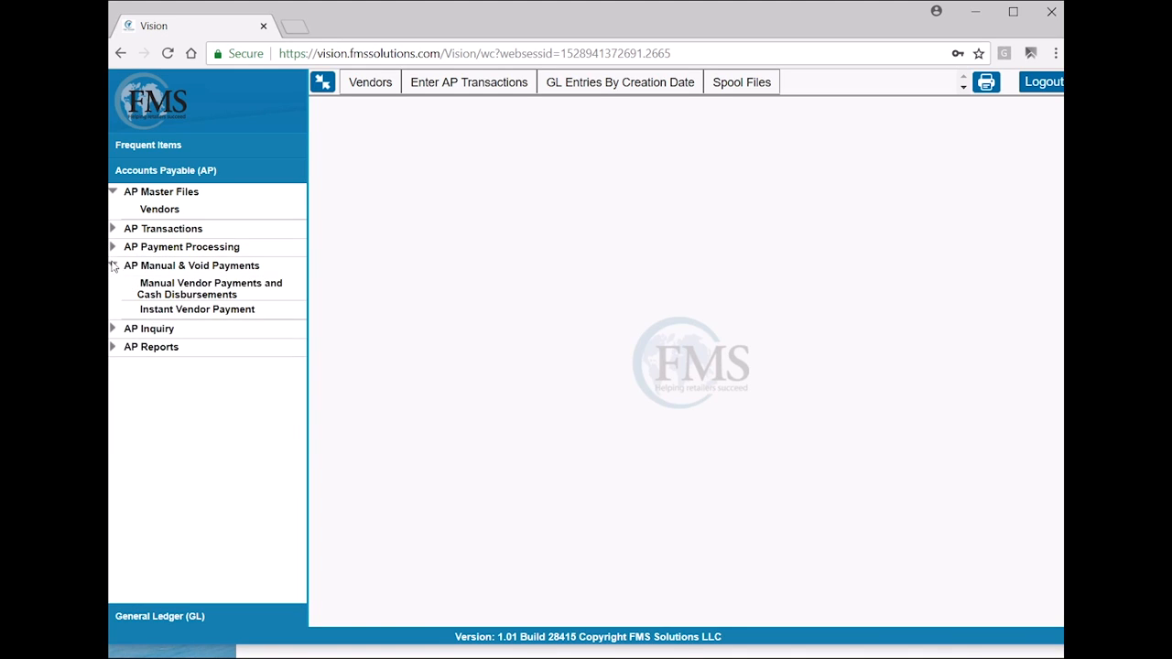
click(157, 292)
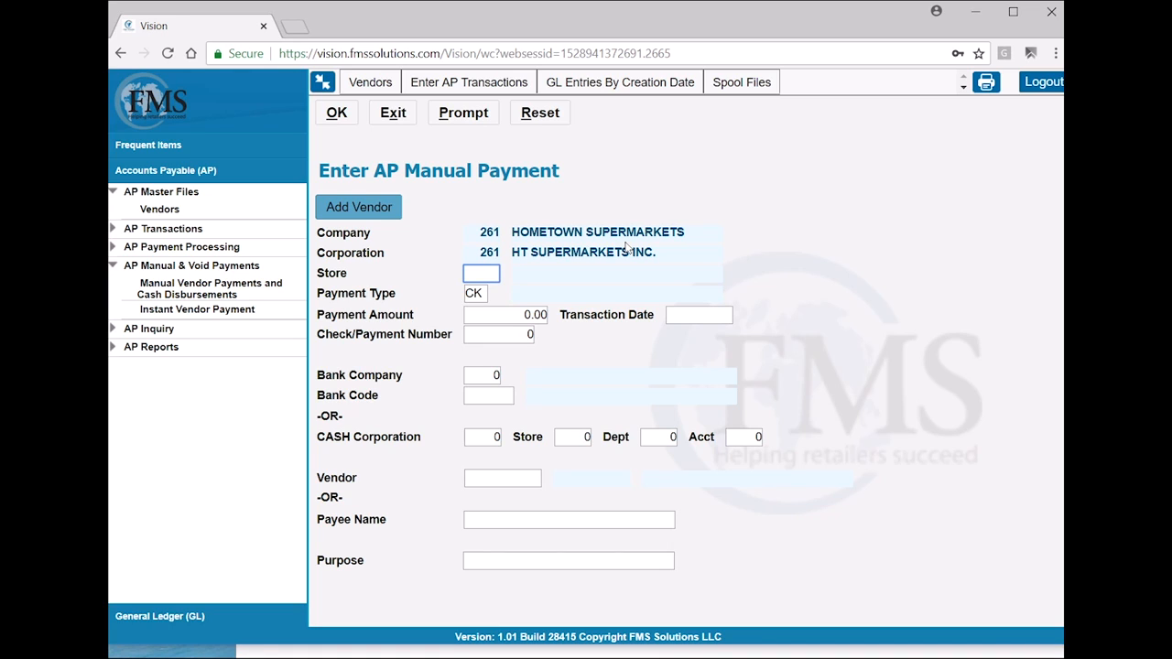
key(Tab)
key(Tab)
text(100.00)
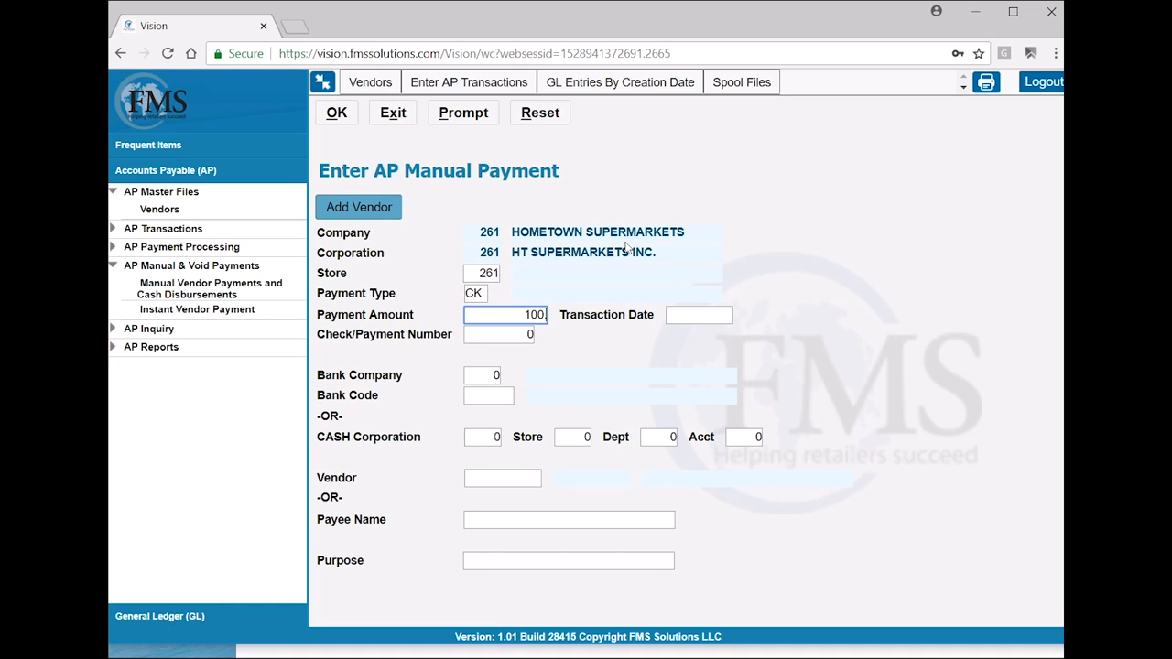
Step: Set the manual payment's transaction date to 06/15/18 and its check number to 454585
key(Tab)
key(Tab)
key(shift+Tab)
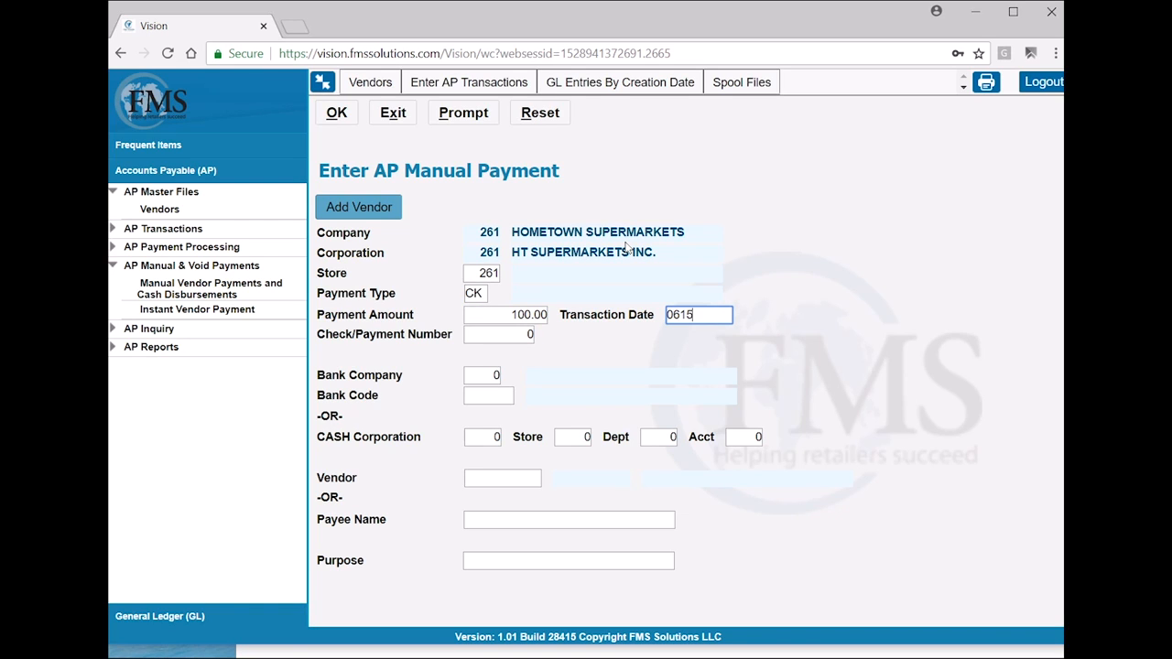
key(Tab)
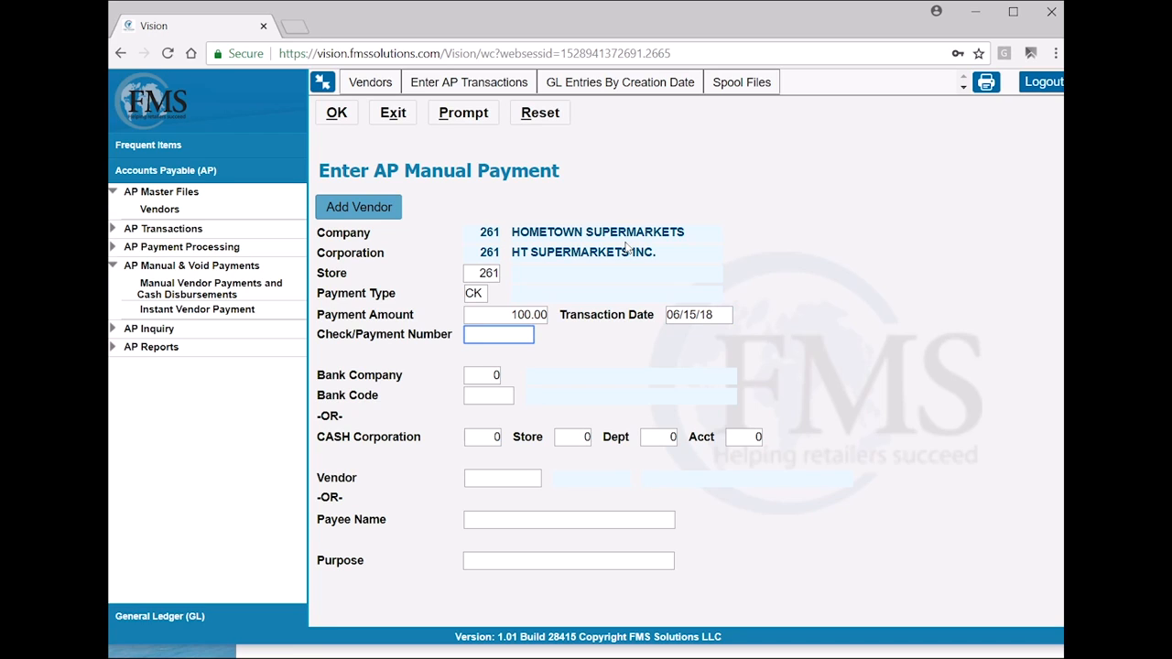
text(454585)
key(Tab)
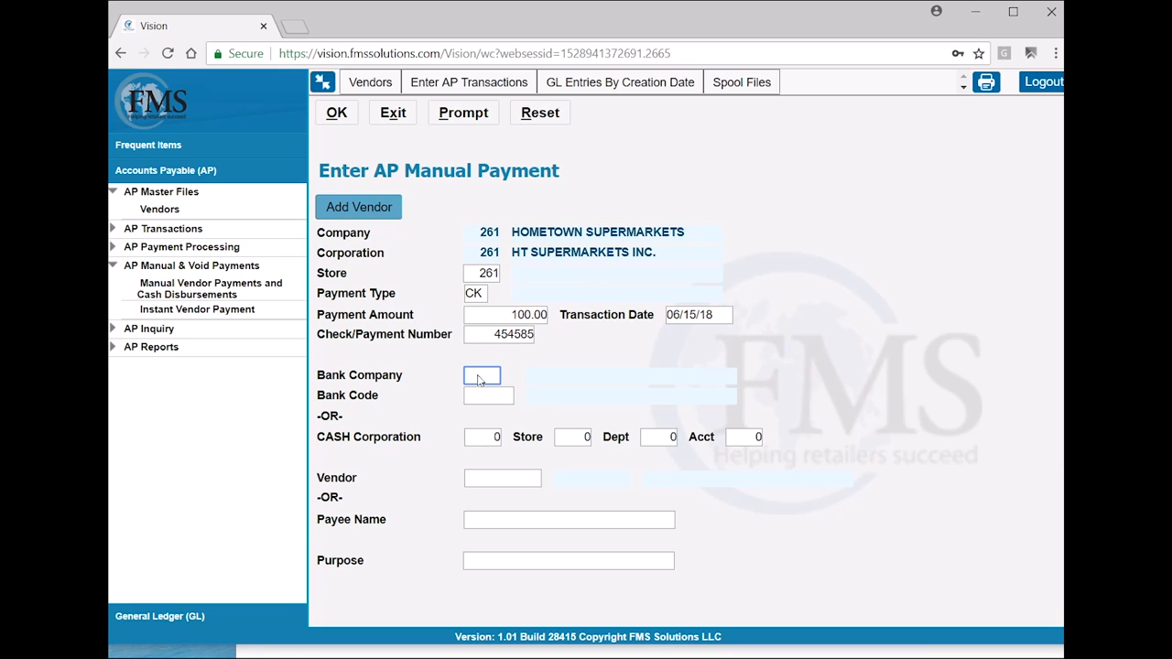
Step: Look up the corporate bank accounts and choose TAYLOR BANK as the payment's bank
text(?)
key(Return)
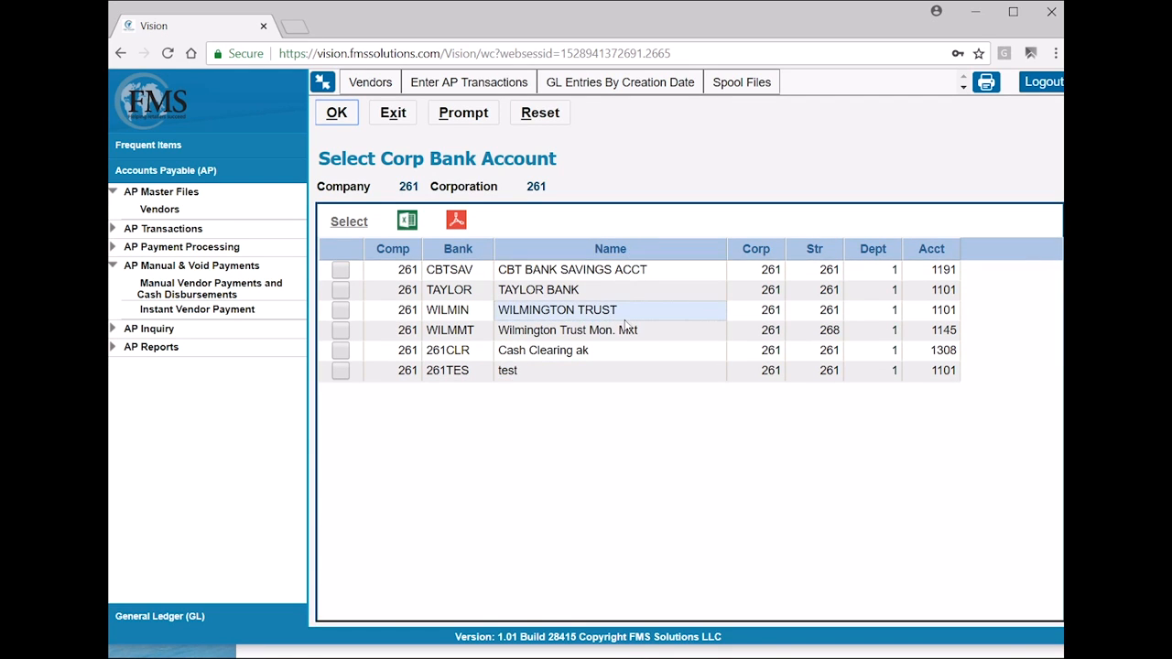
click(342, 290)
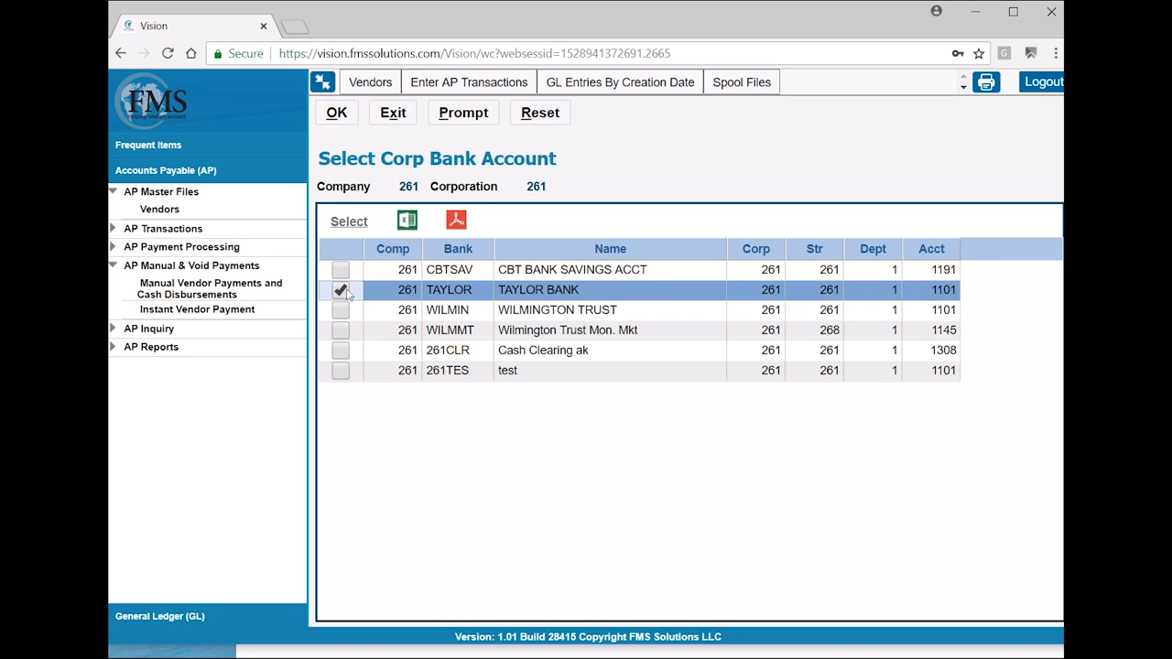
click(348, 222)
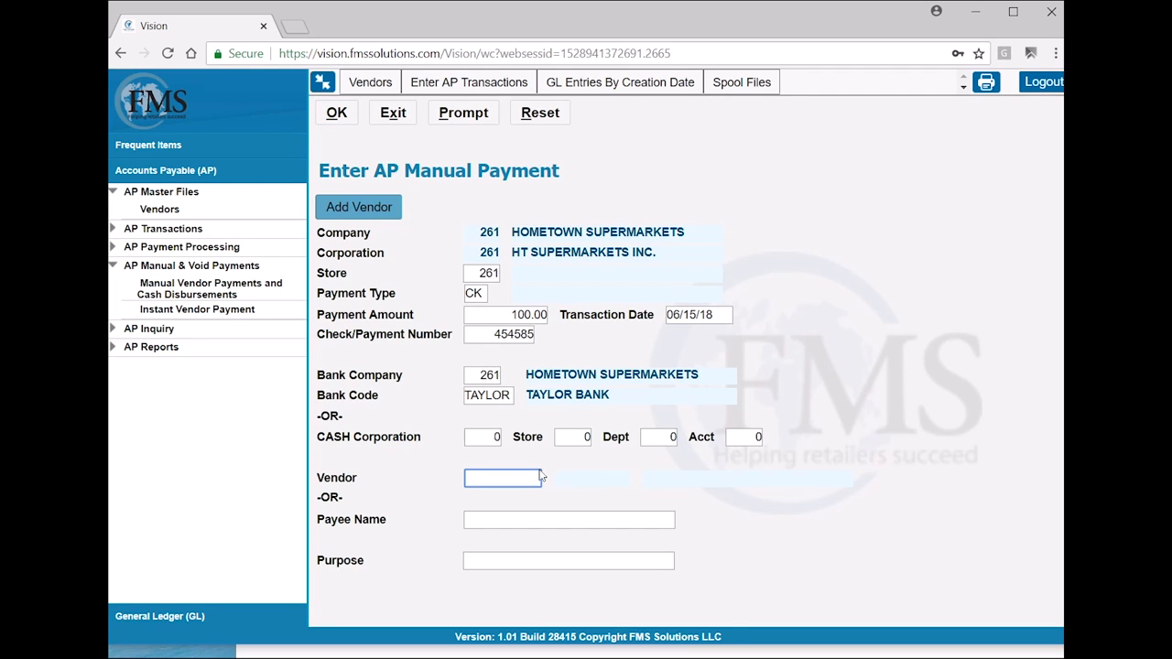
Step: Look up the active vendors, choose ABC PRINTERS for the manual payment, then submit and confirm the entry
double_click(500, 482)
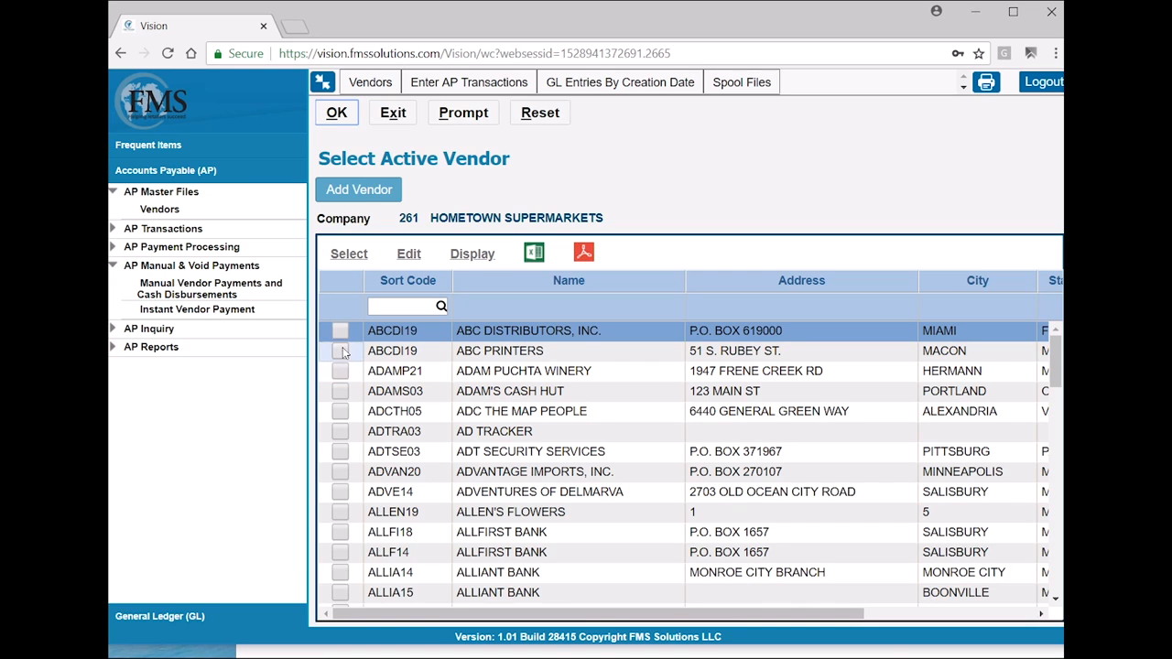
click(340, 350)
click(349, 254)
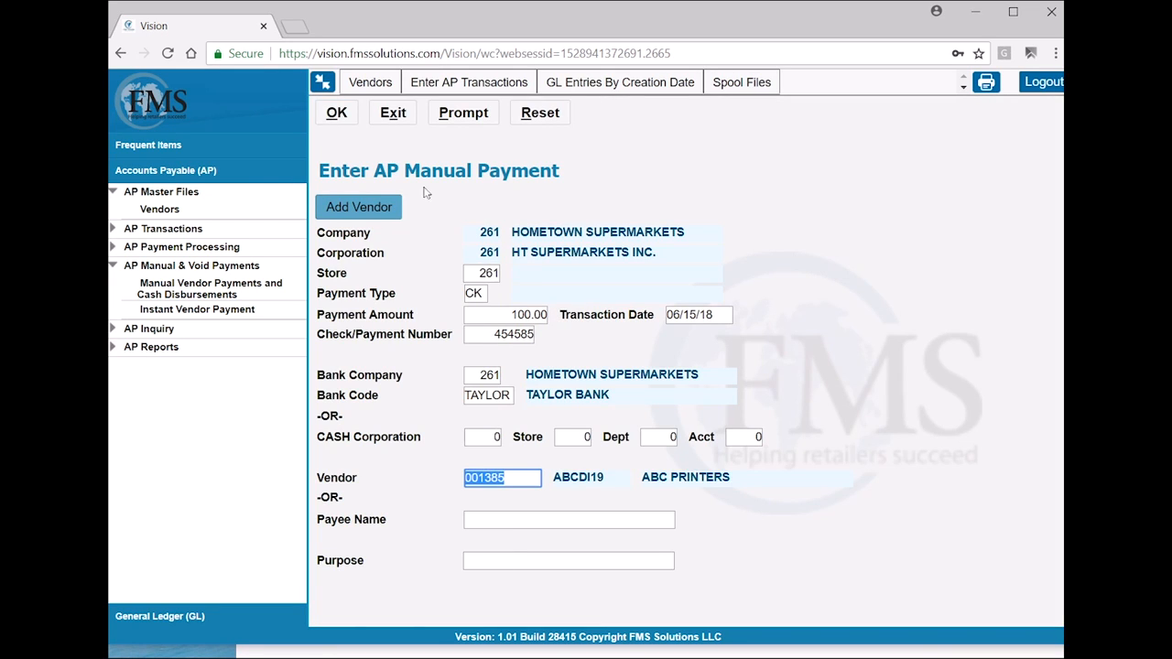
click(344, 117)
click(670, 376)
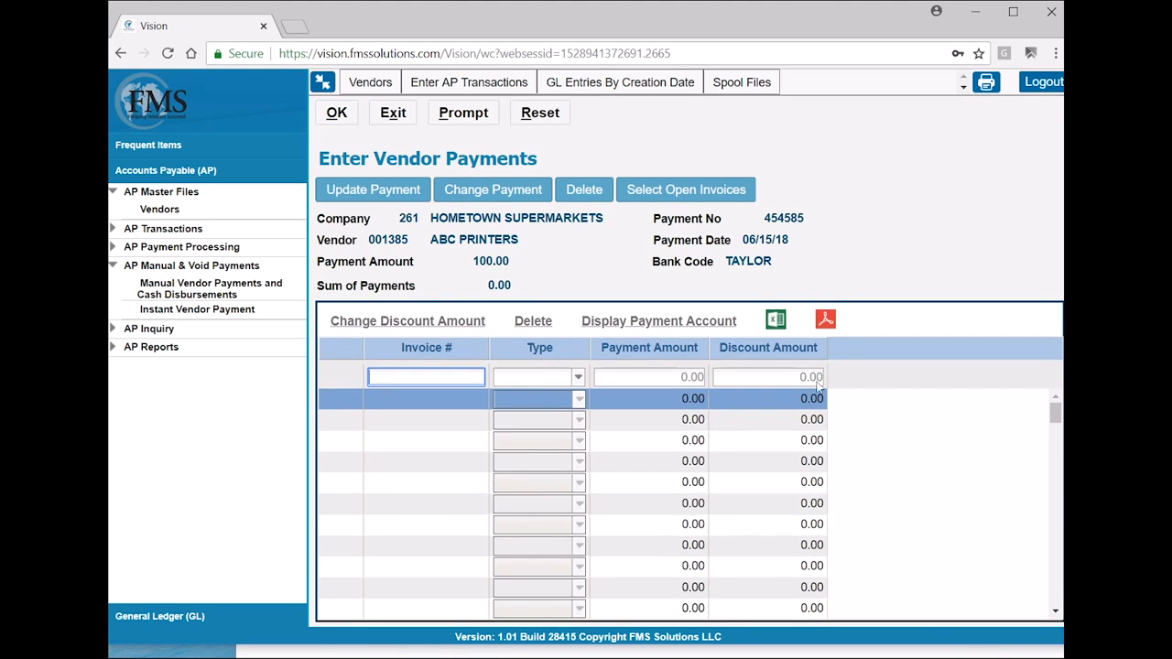
Step: Examine the open invoices available for payment to ABC PRINTERS and return without selecting any
click(682, 194)
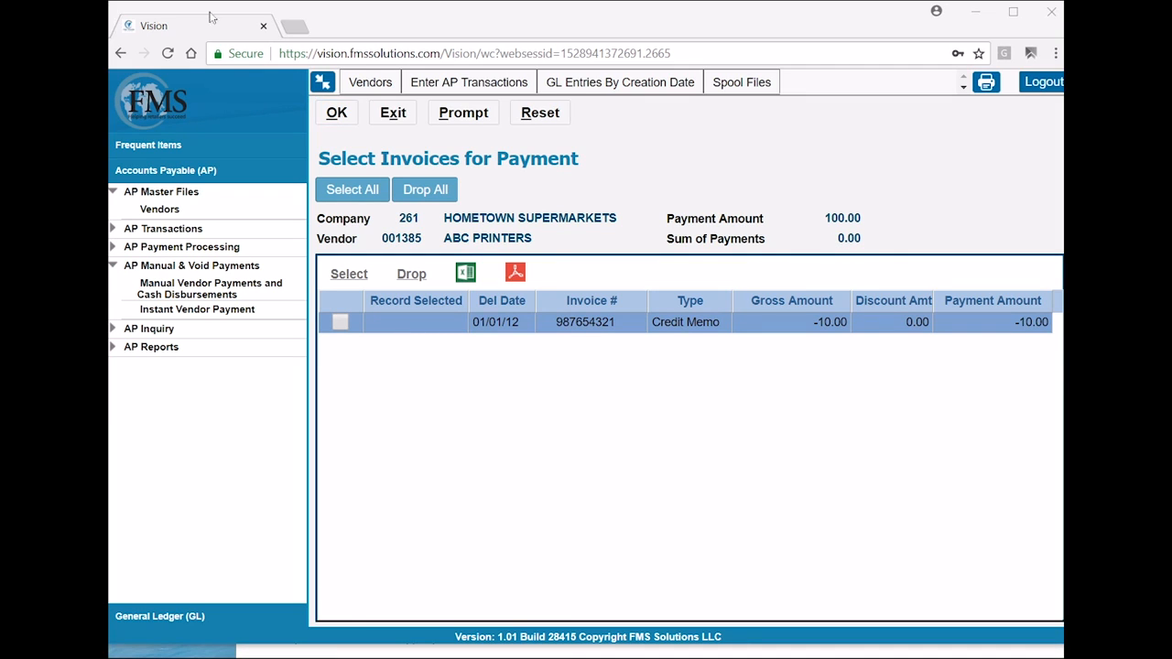
click(393, 112)
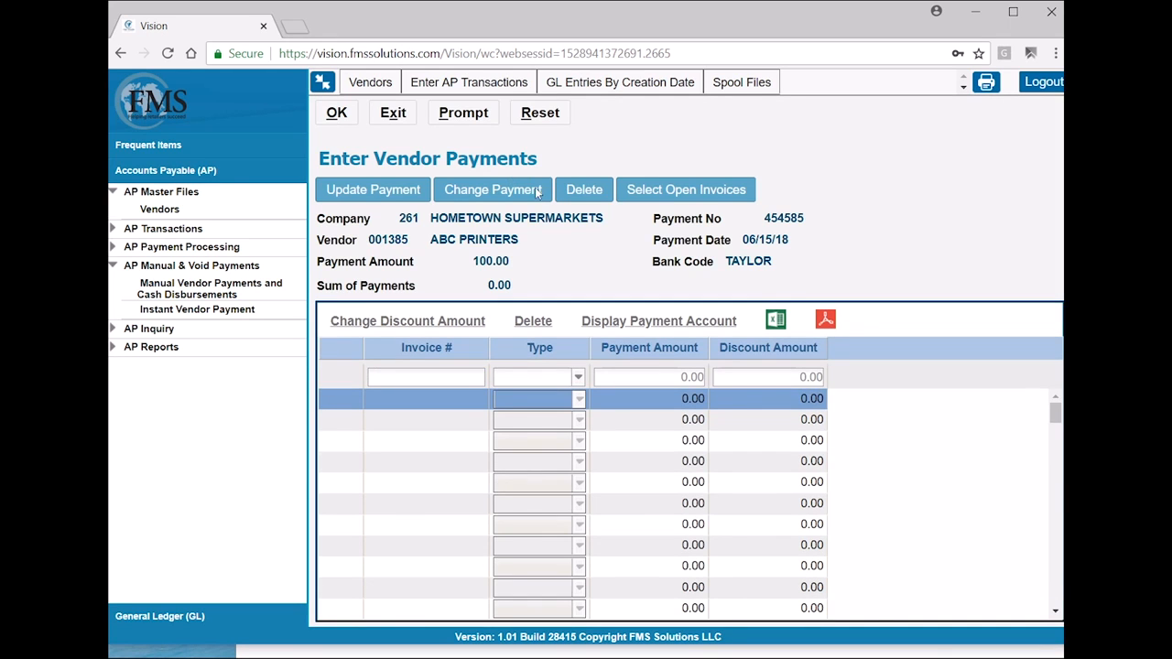
click(673, 192)
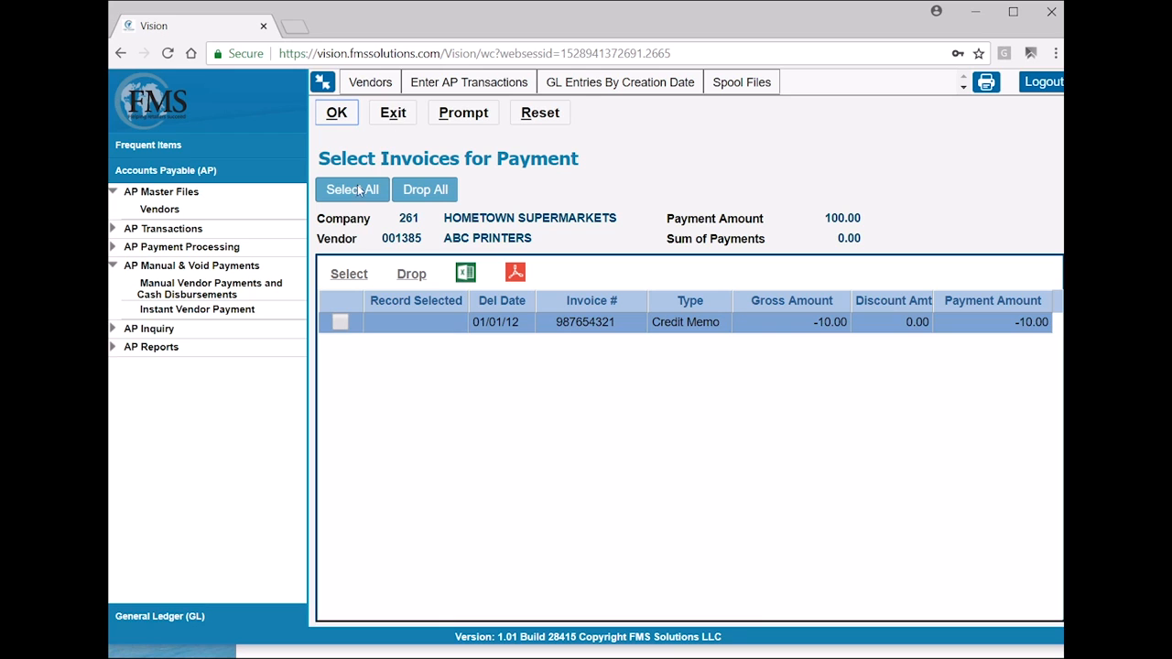
click(392, 119)
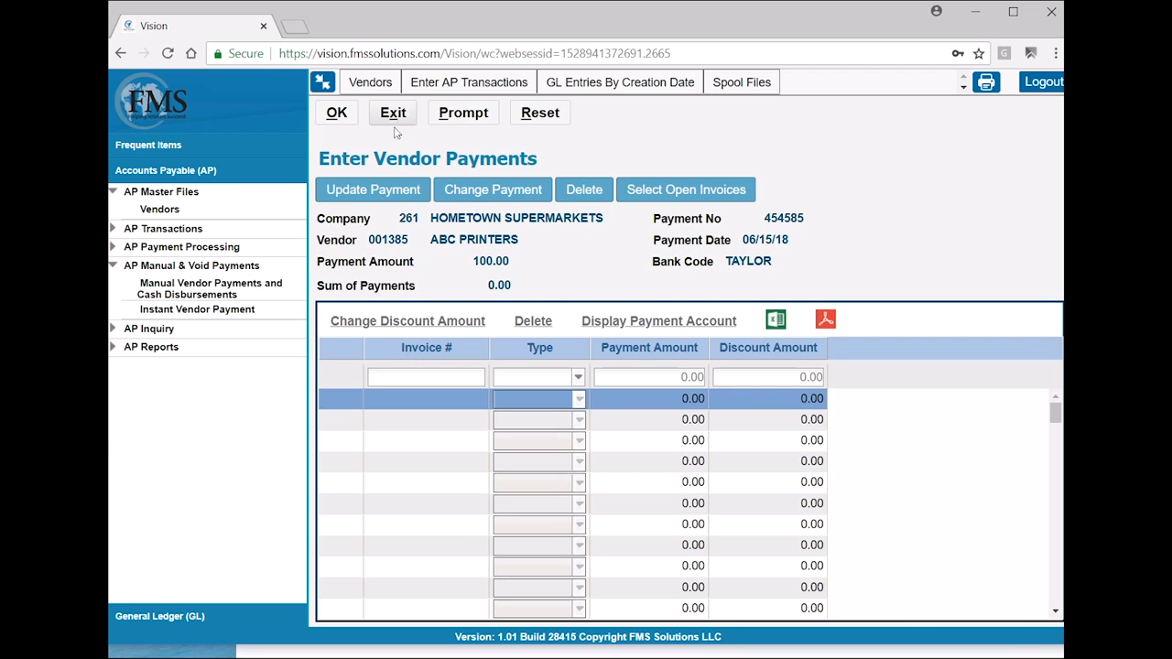
click(703, 194)
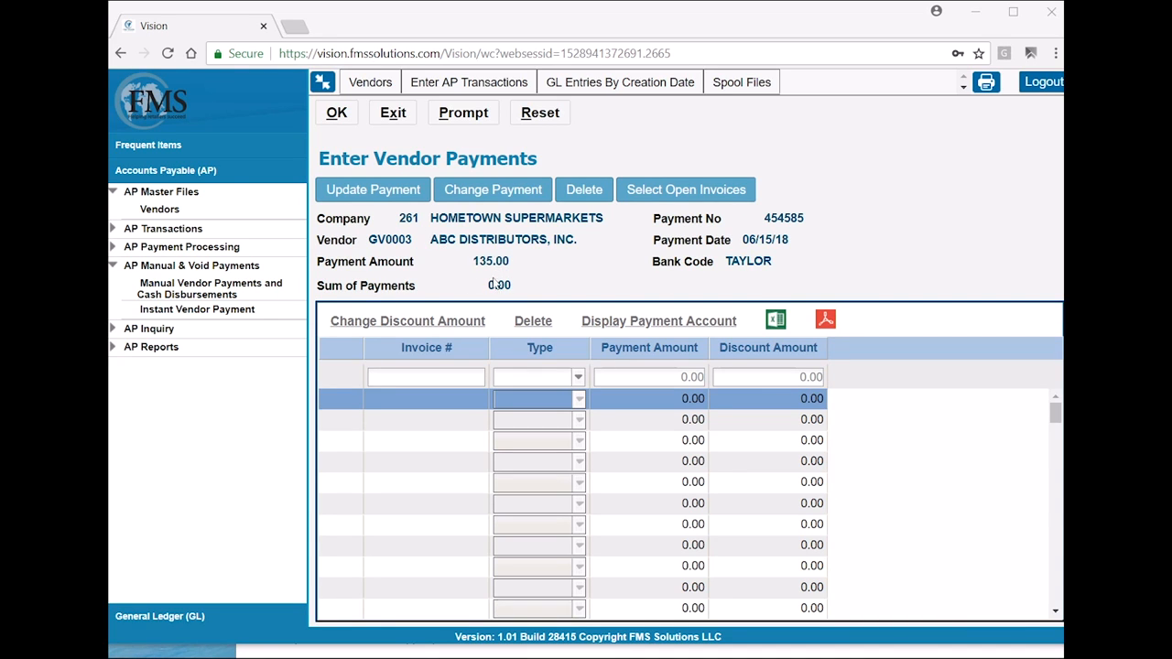
Step: Select ABC DISTRIBUTORS' open invoice 45457878 for 135.00 and return to the vendor payment entry
click(680, 191)
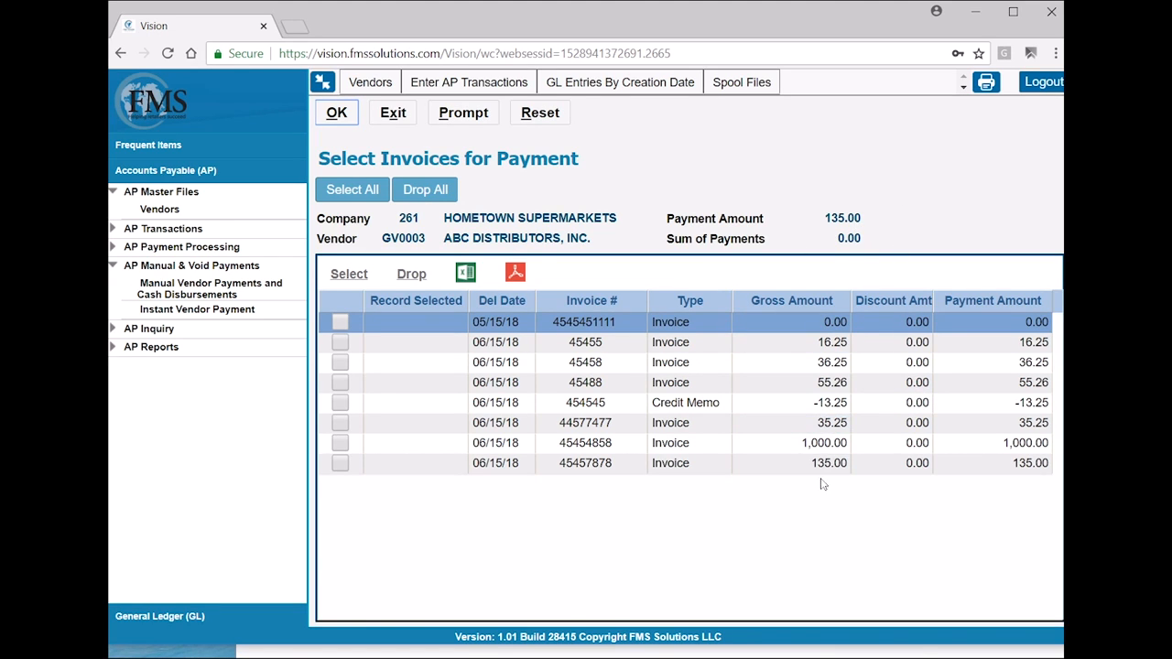
click(340, 464)
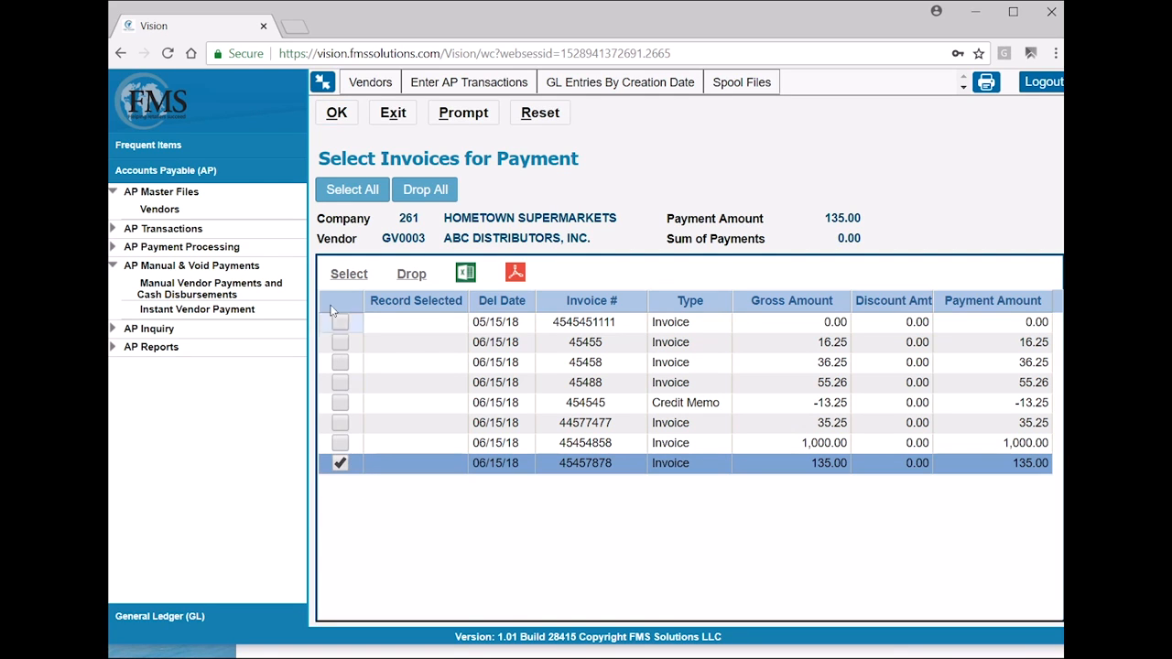
click(349, 274)
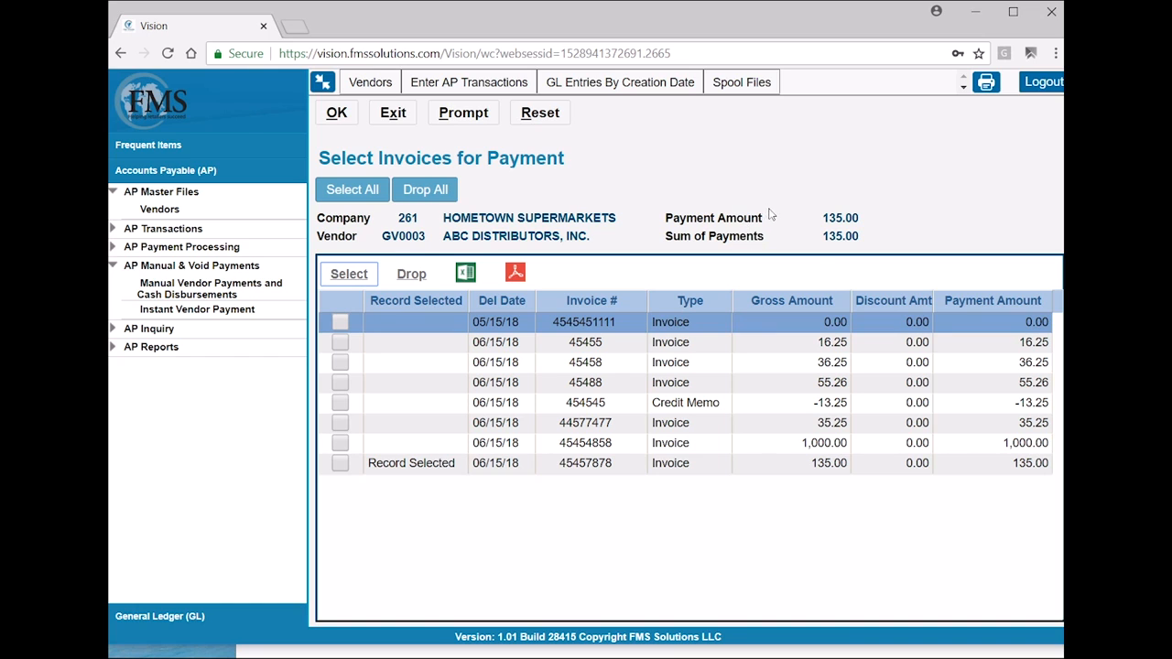
click(392, 114)
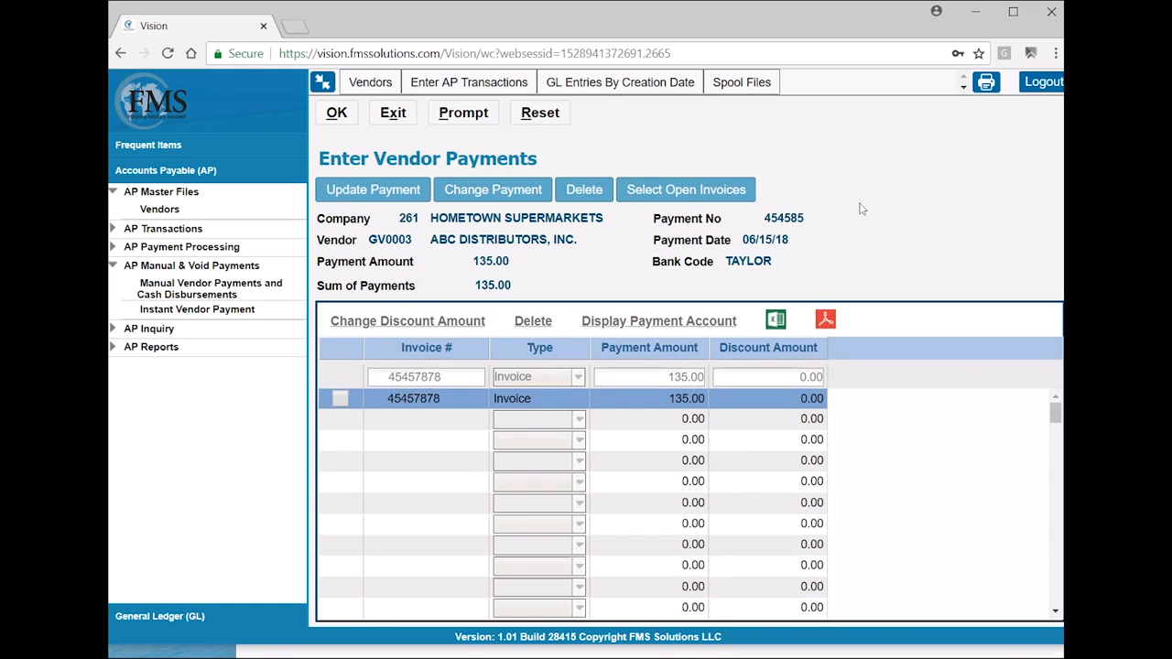
Step: Update the 135.00 manual check payment to ABC DISTRIBUTORS and confirm the update
click(353, 192)
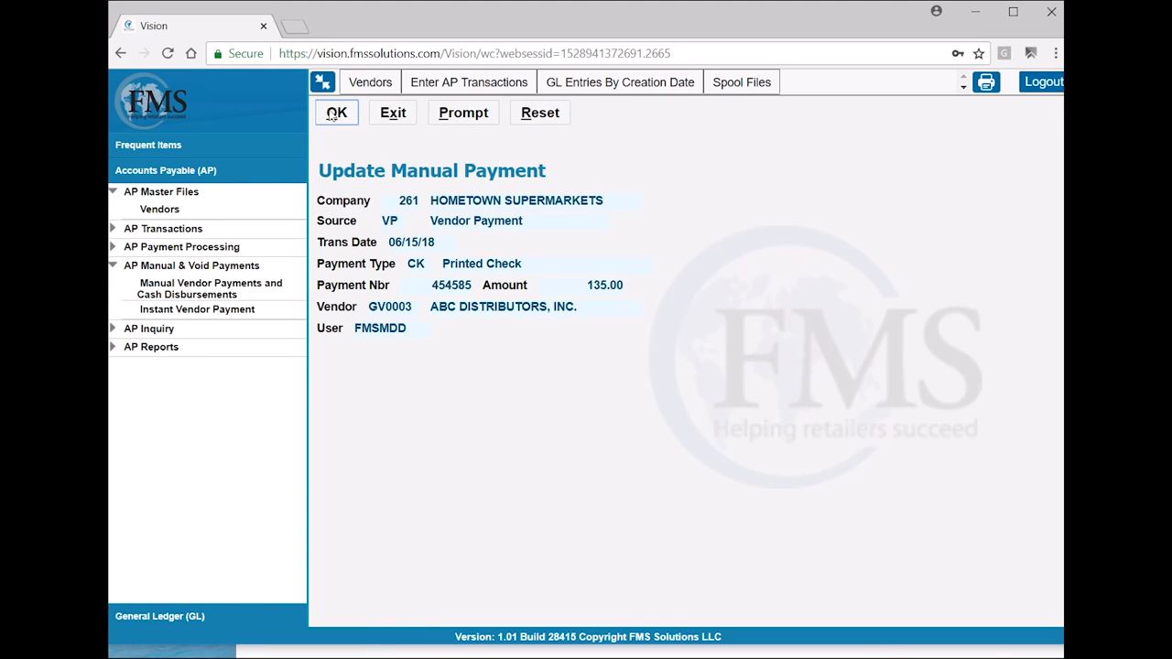
click(336, 115)
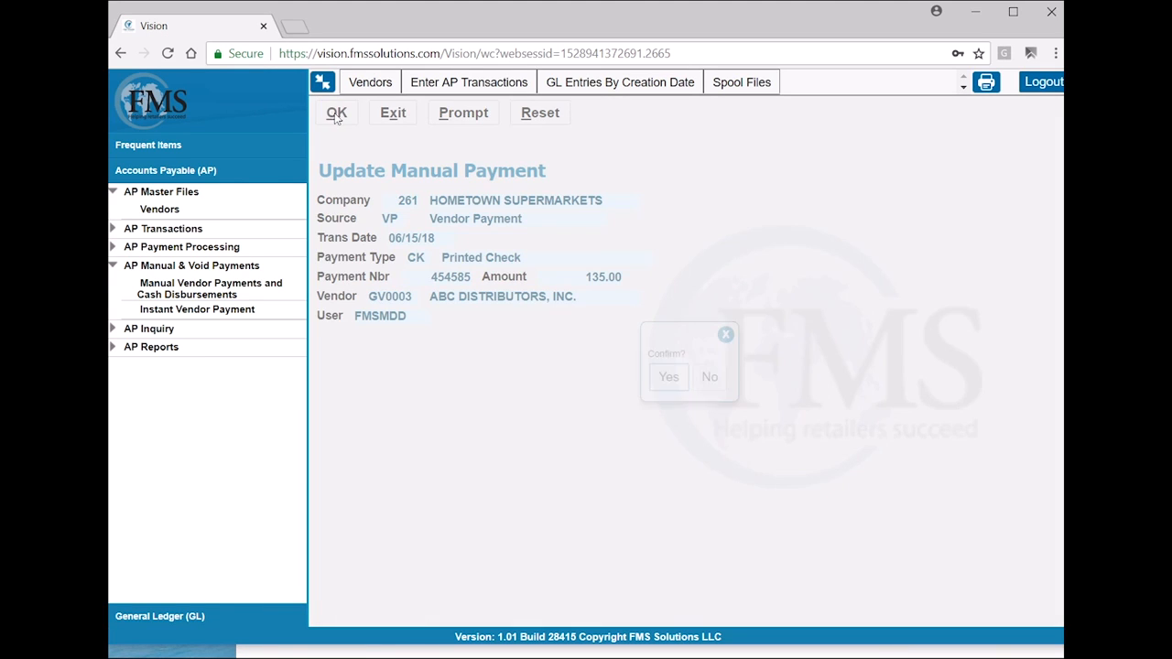
click(670, 377)
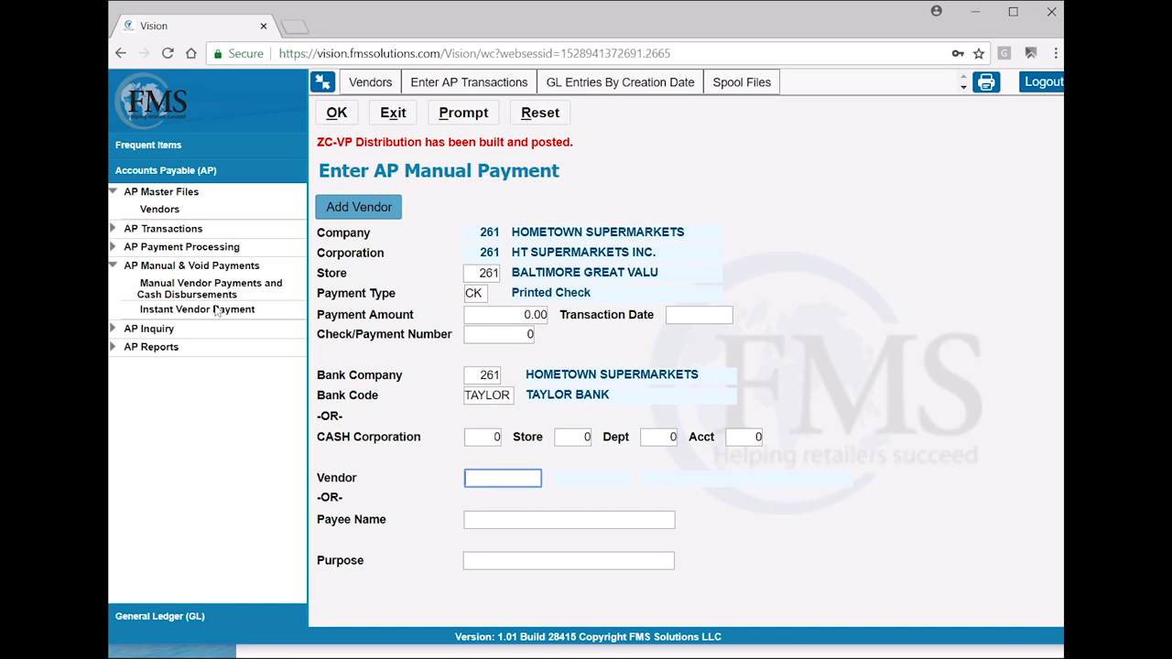
Step: Look at the Instant Vendor Payment check selection, exit it and close its page
click(184, 311)
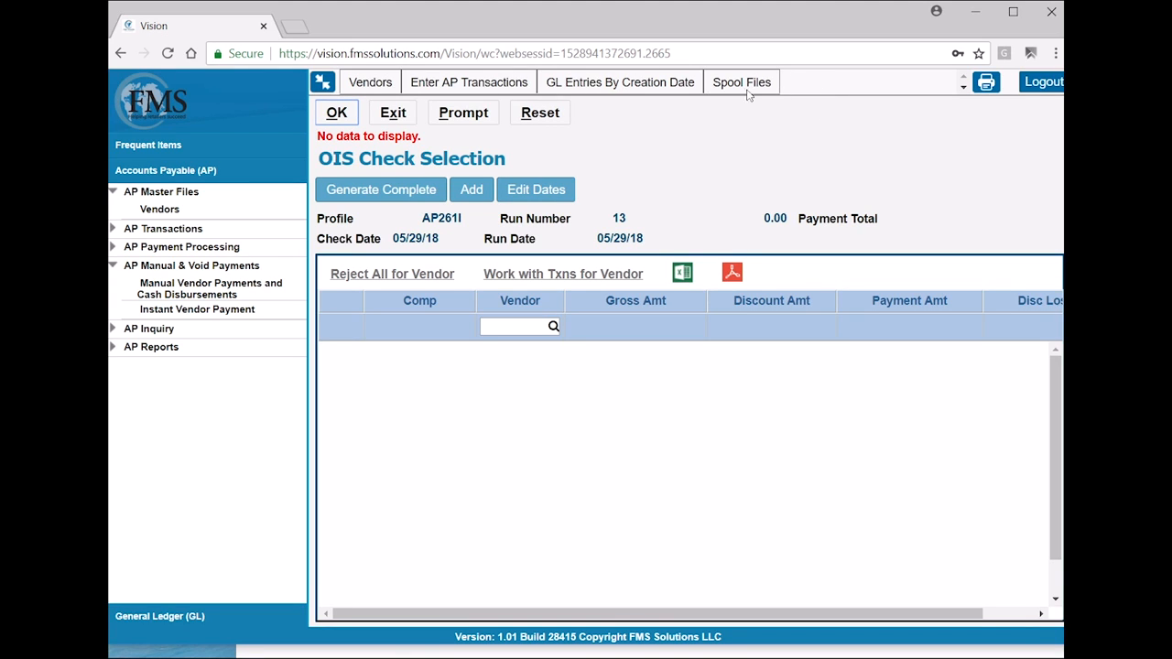
click(963, 87)
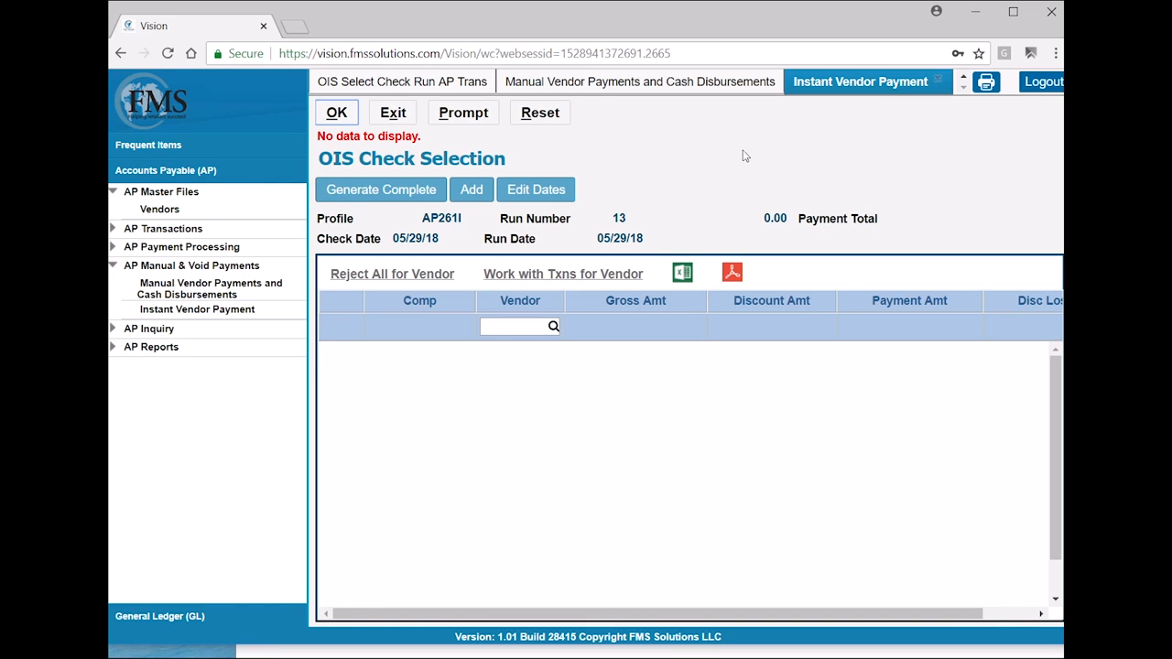
click(385, 114)
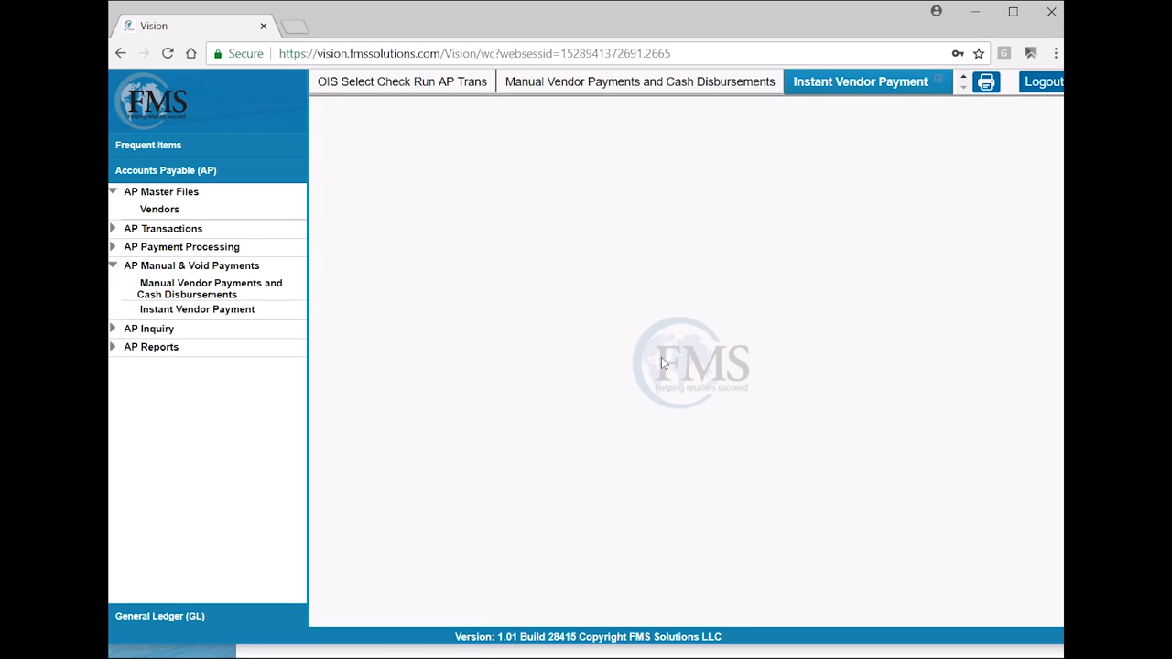
click(936, 81)
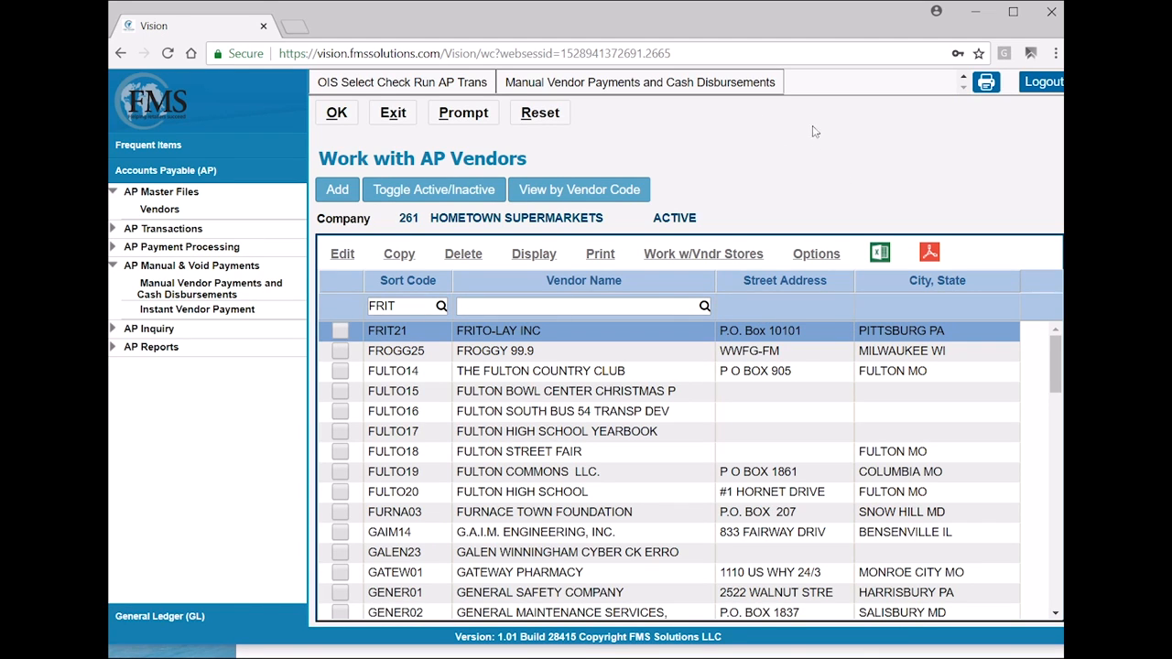
Step: Exit the Add AP Transaction form and close the Enter AP Transactions page
click(964, 79)
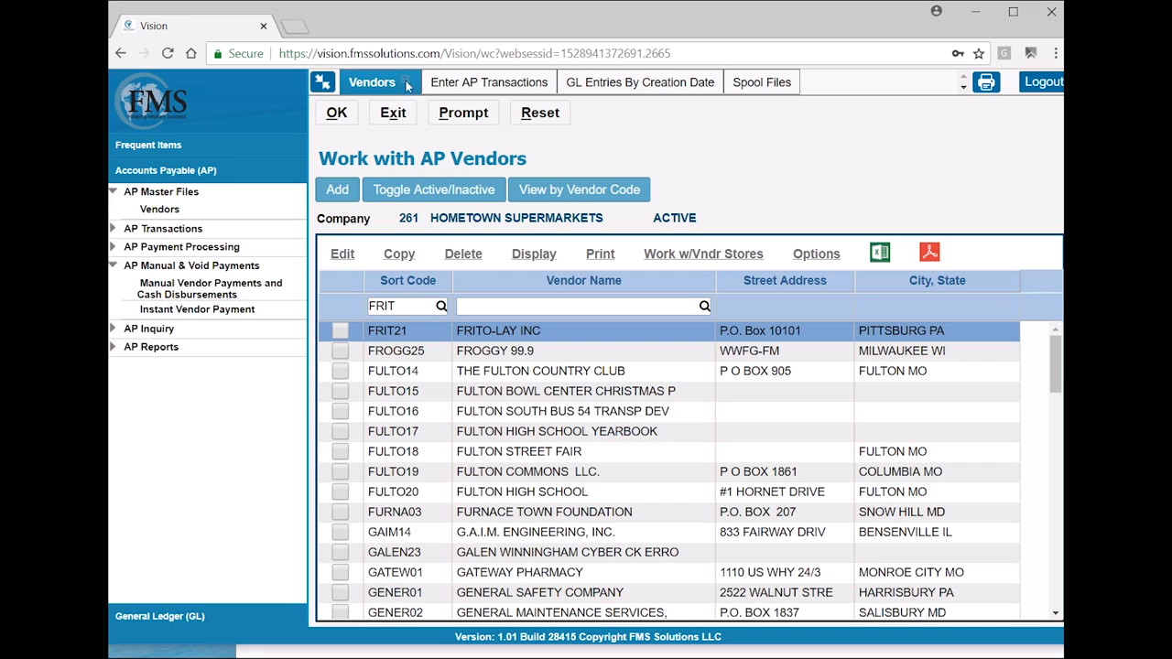
click(488, 85)
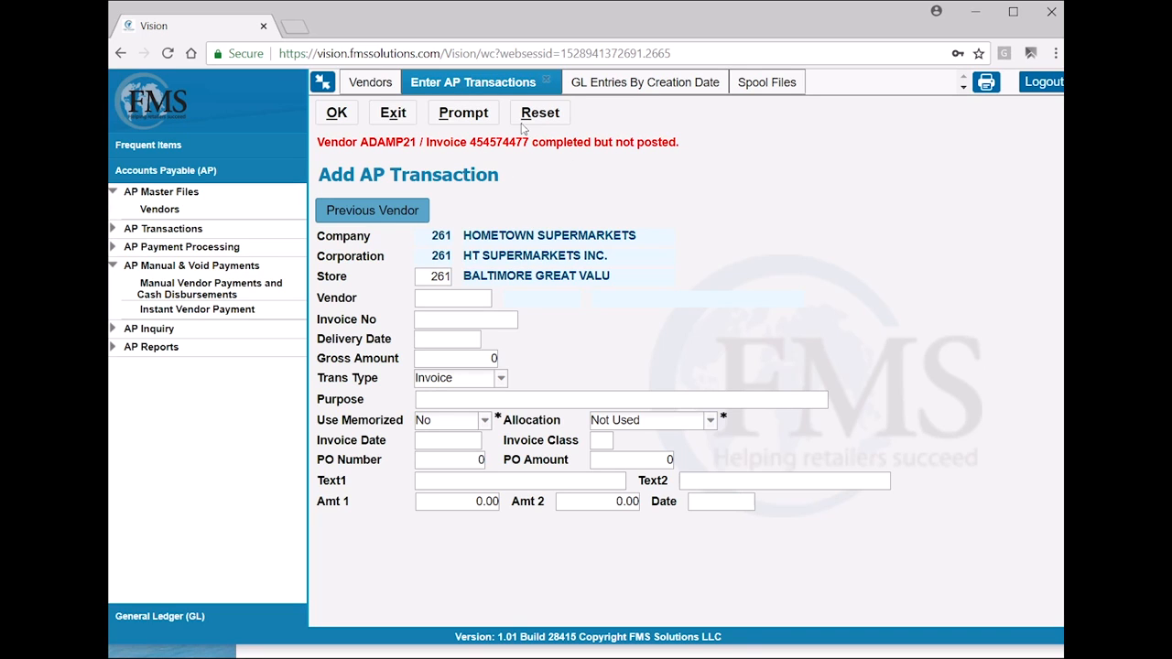
click(395, 114)
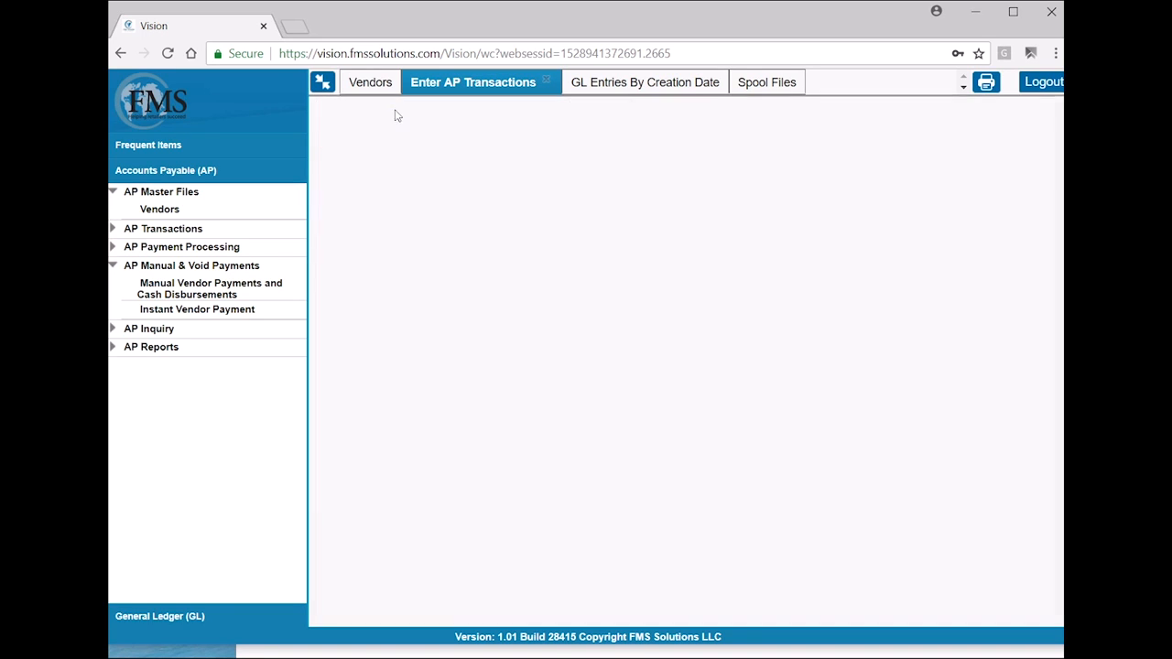
click(546, 83)
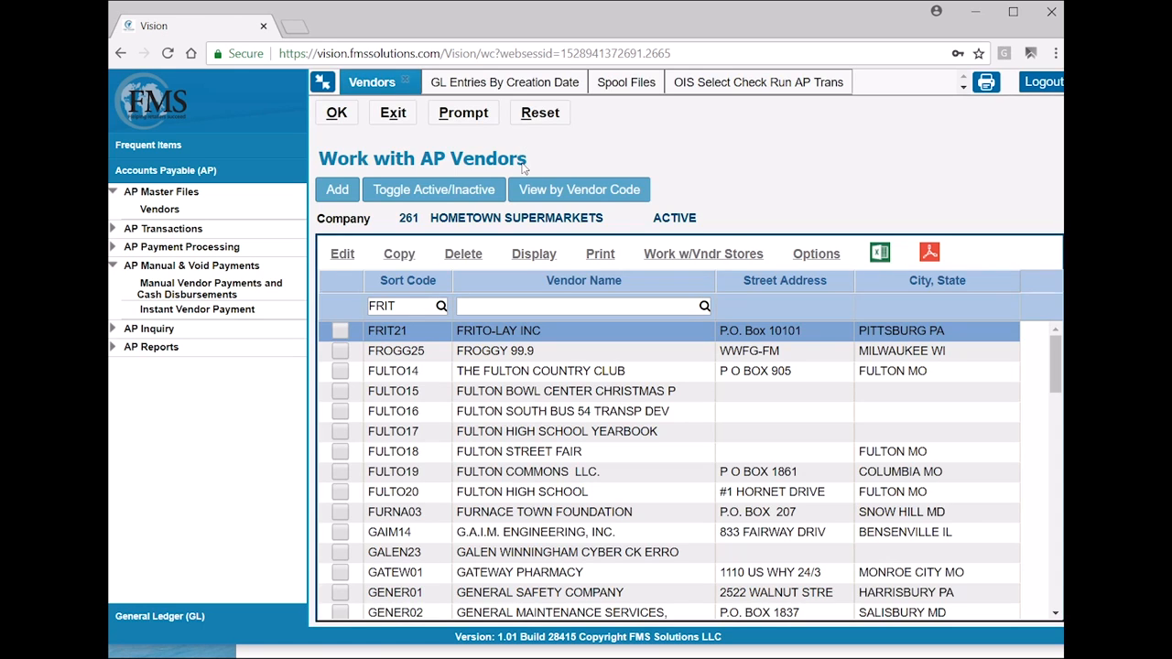
Step: Exit the GL entries by creation date list and close its page
click(507, 84)
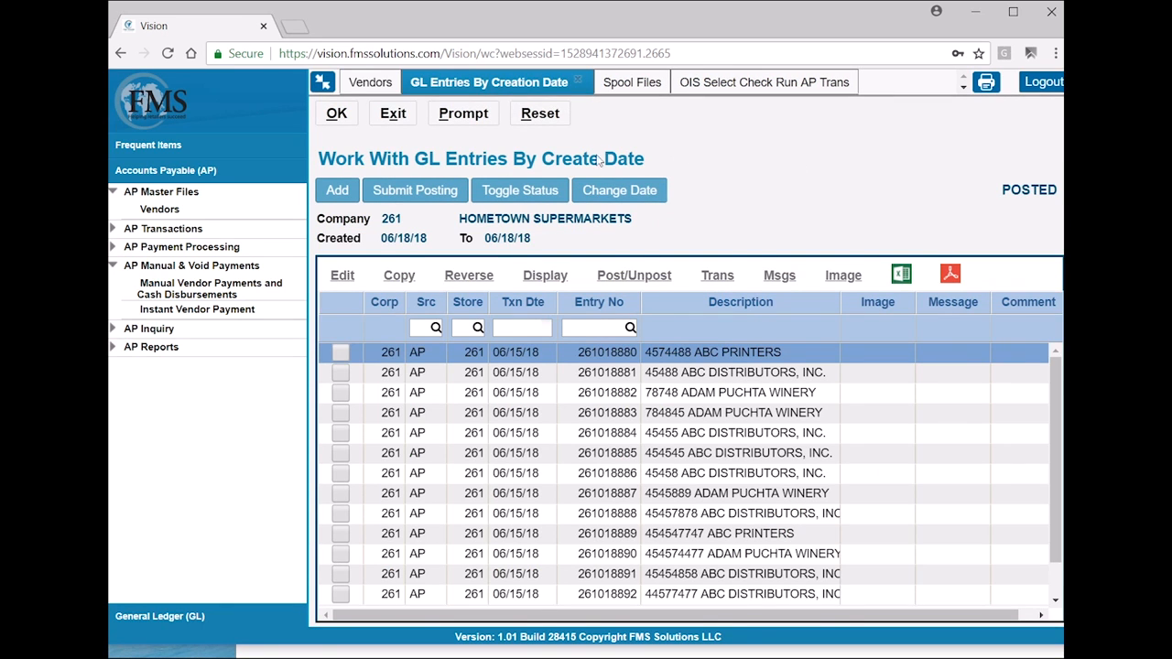
click(393, 118)
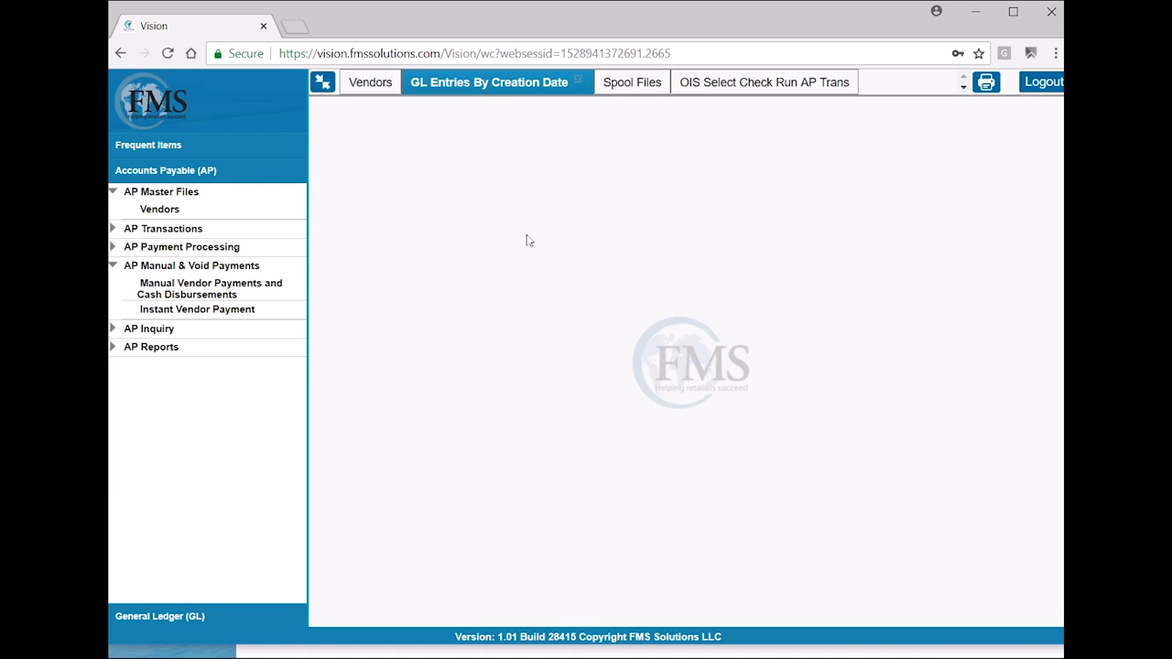
click(577, 80)
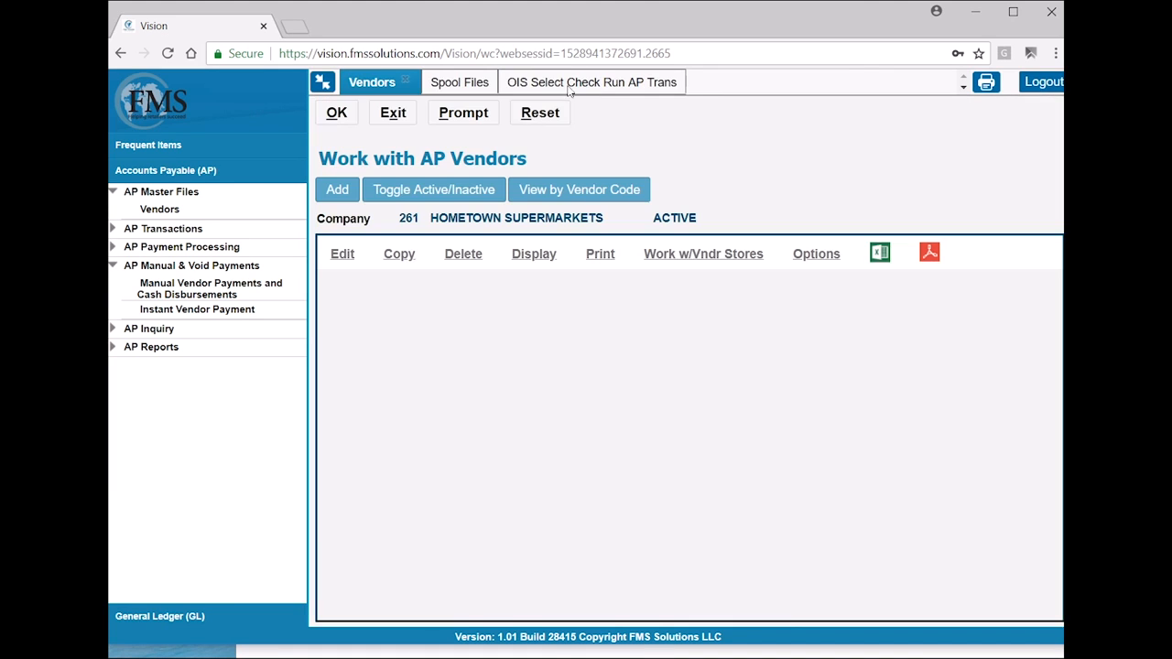
Step: Close the OIS Select Check Run AP Trans page, then exit the manual payment form and close its page
click(570, 84)
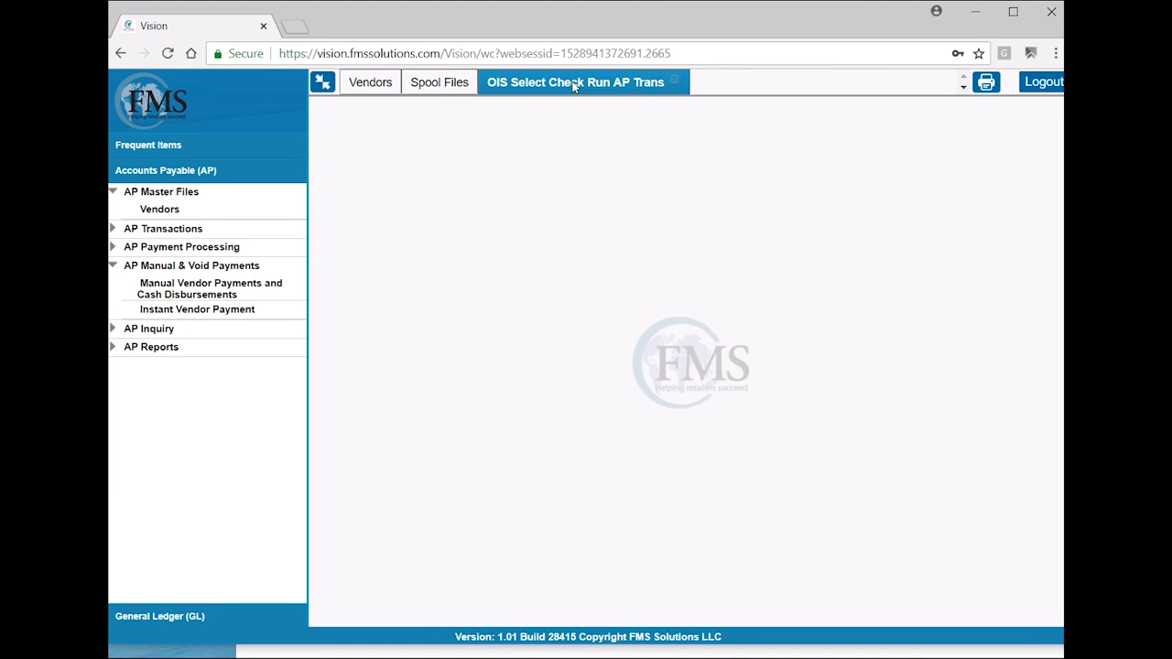
click(674, 81)
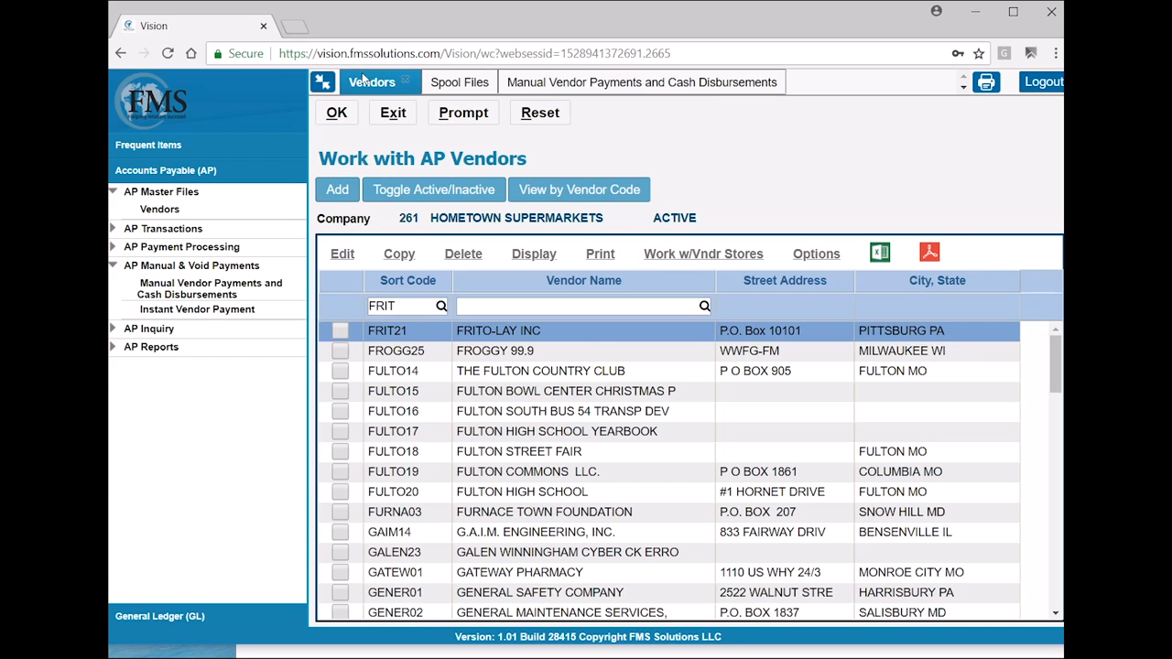
click(576, 81)
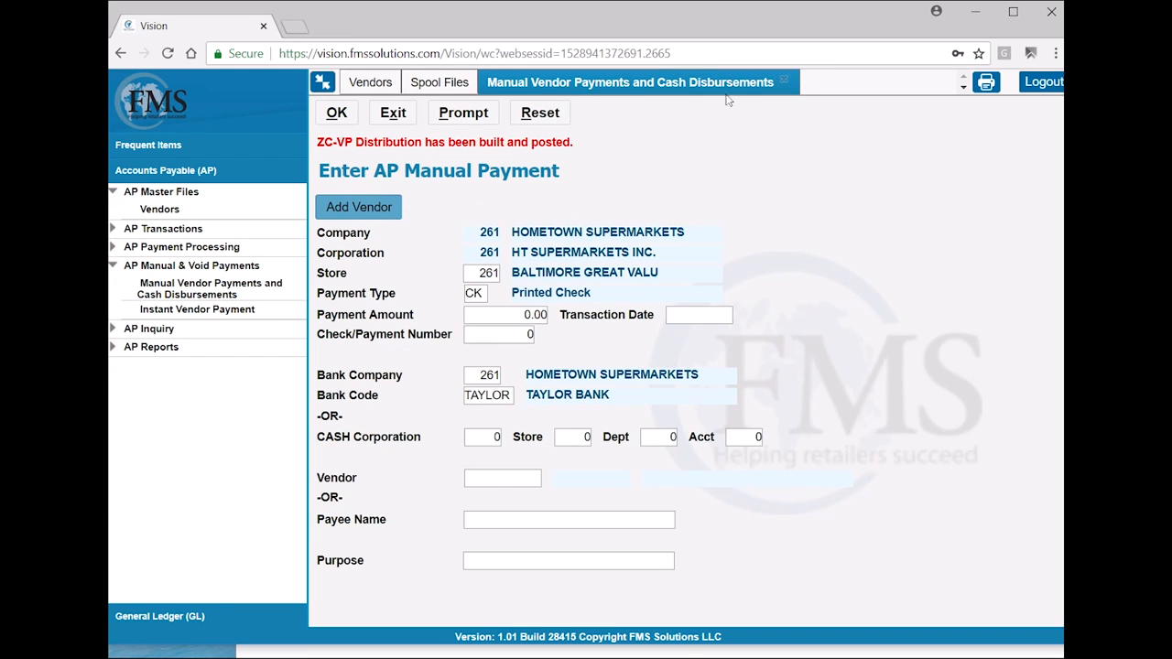
click(379, 115)
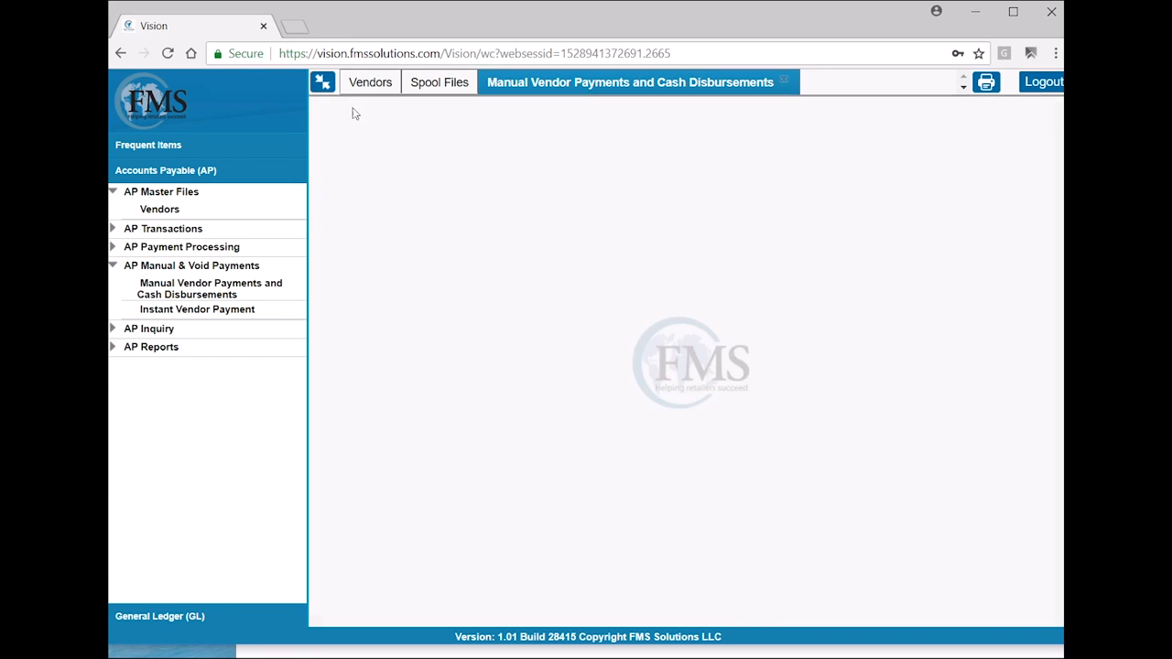
click(783, 81)
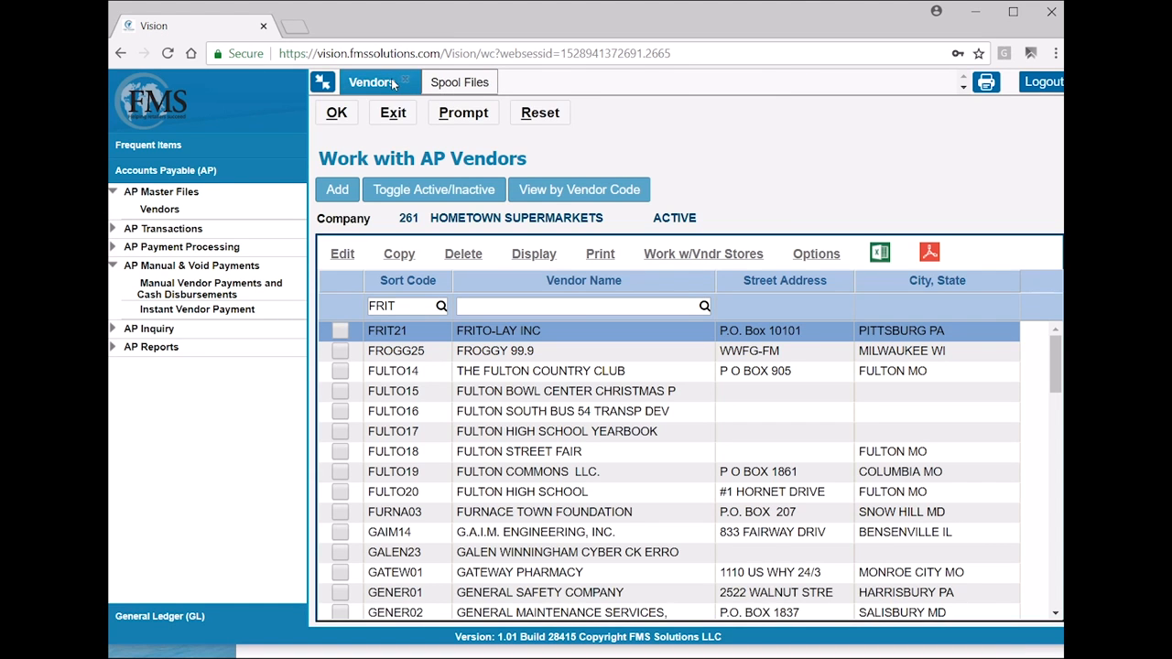
click(460, 82)
click(368, 84)
click(460, 85)
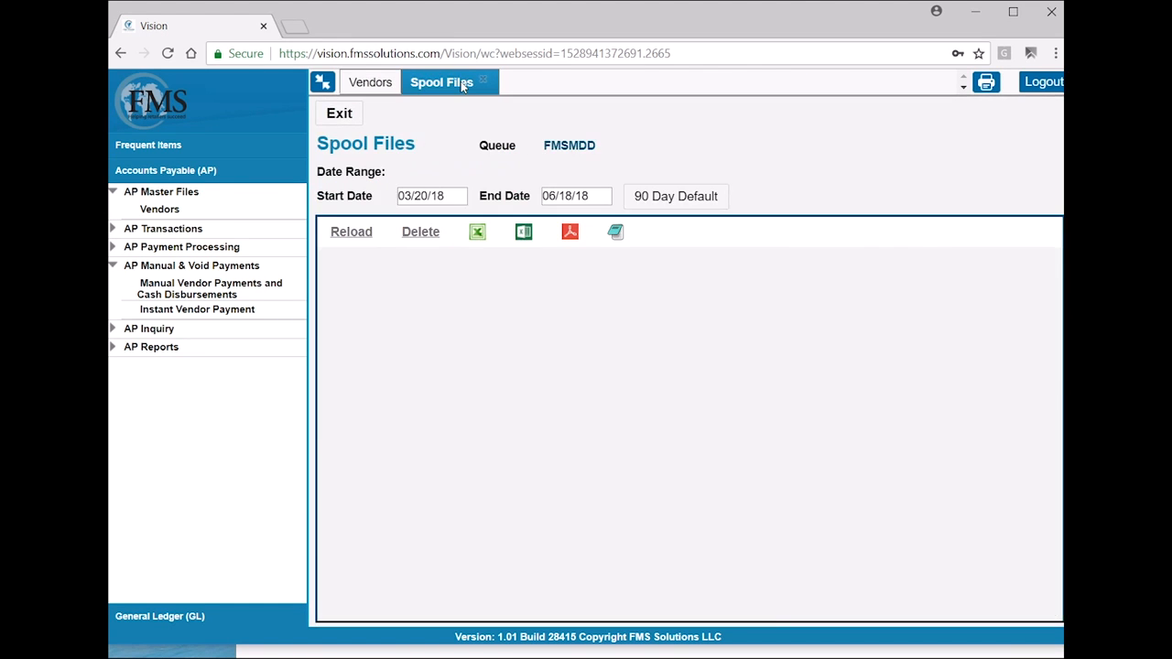
click(368, 84)
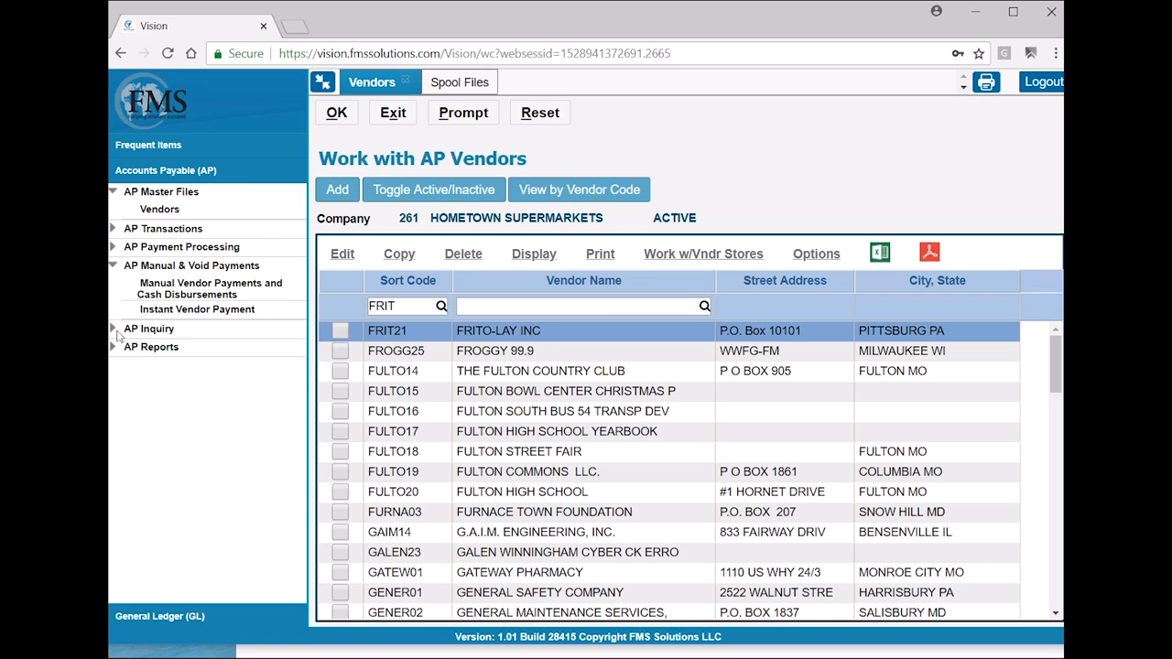
Step: Find vendor FRITO-LAY INC in AP Vendor History by sort code FRIT and display its transactions
click(113, 330)
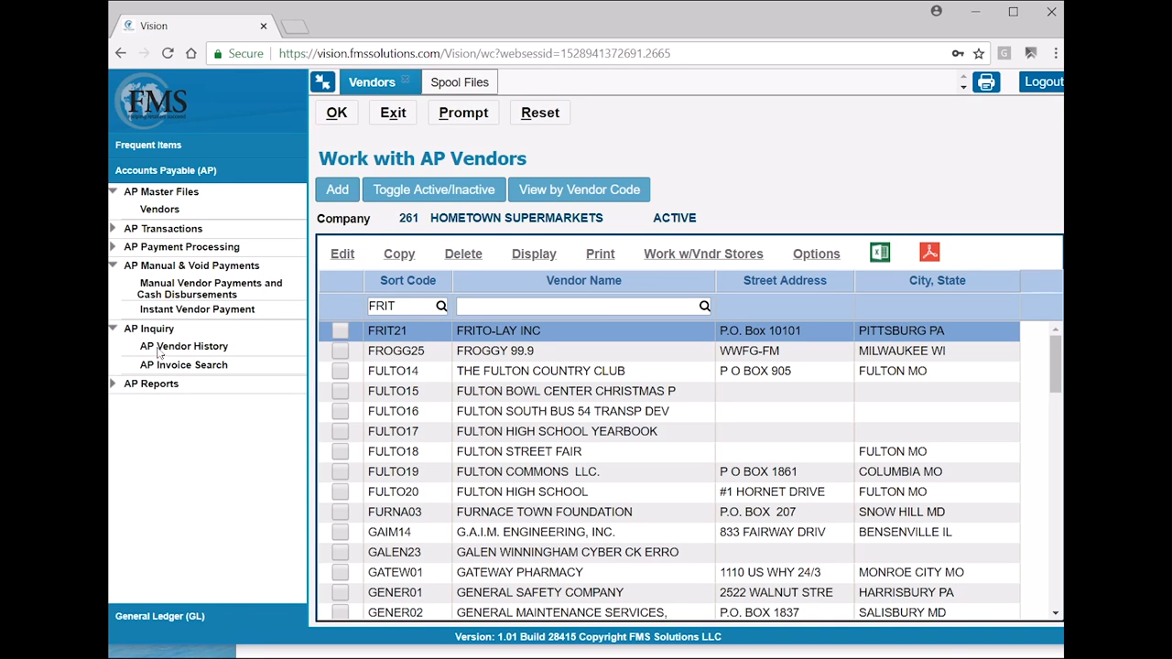
click(166, 349)
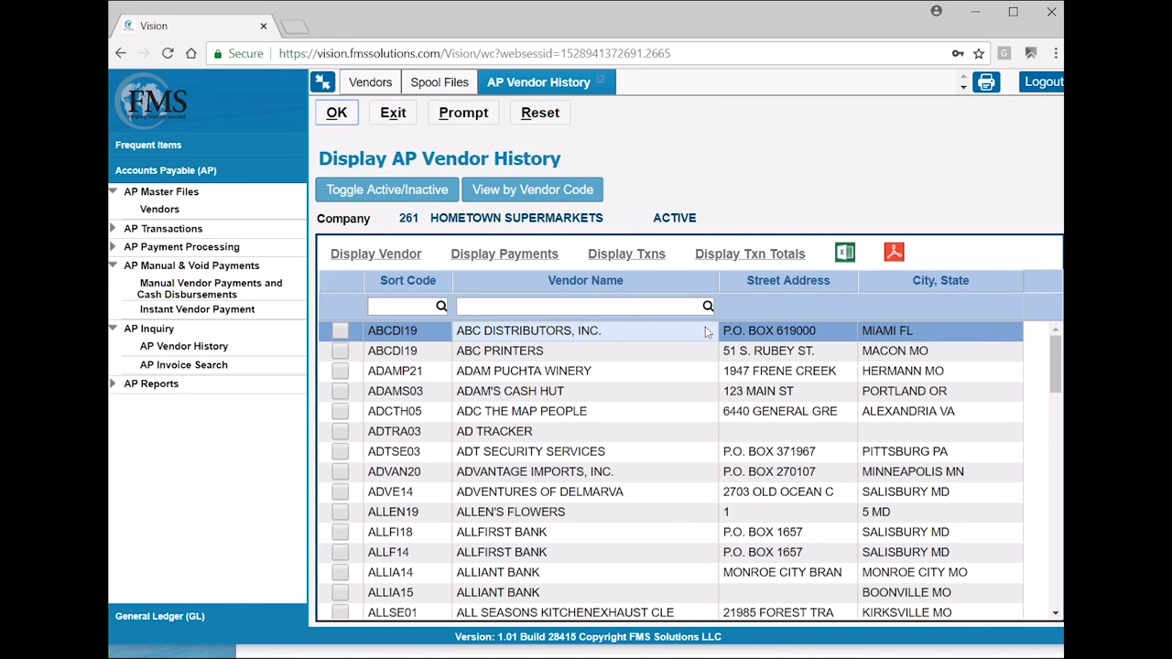
click(395, 312)
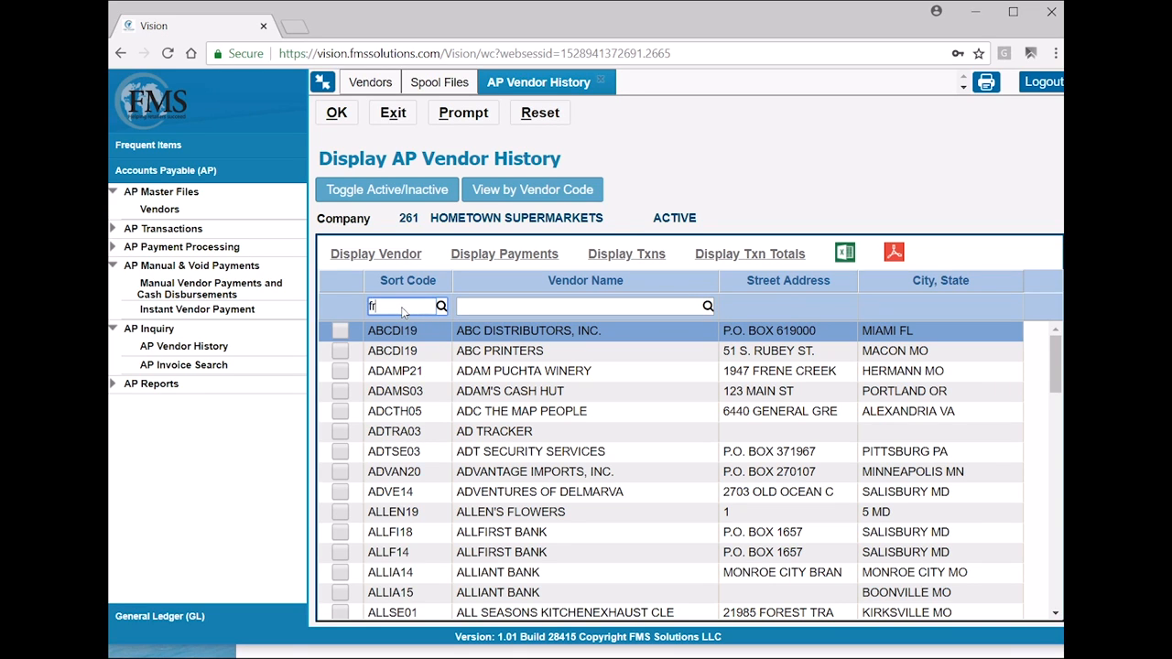
text(frit)
key(Return)
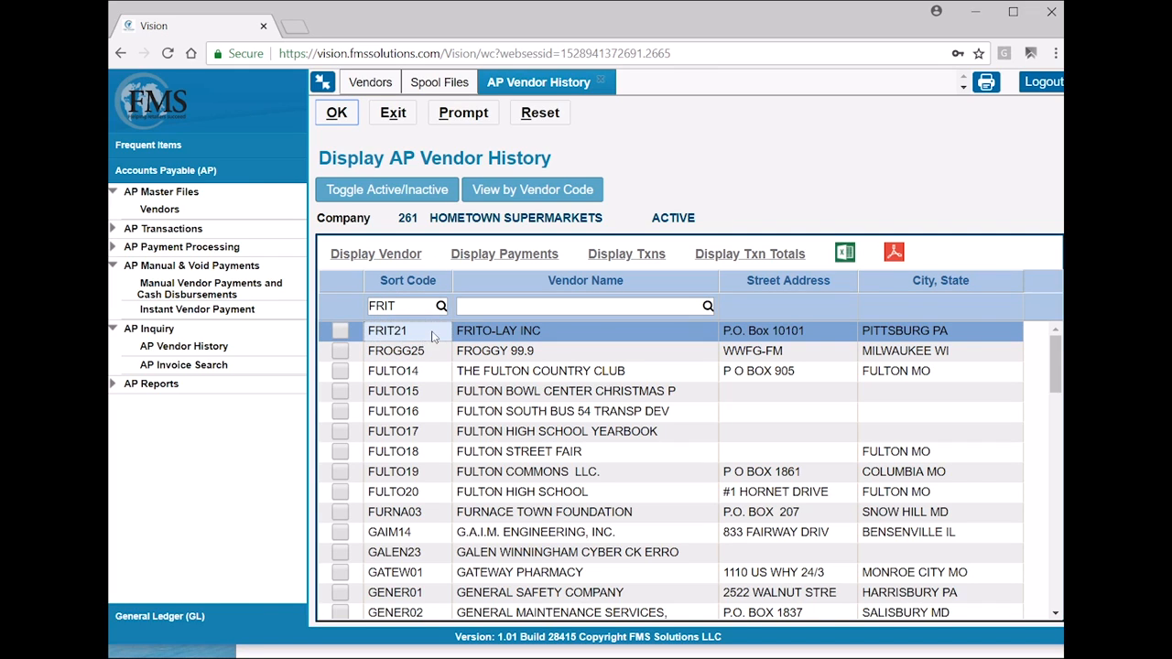
click(339, 331)
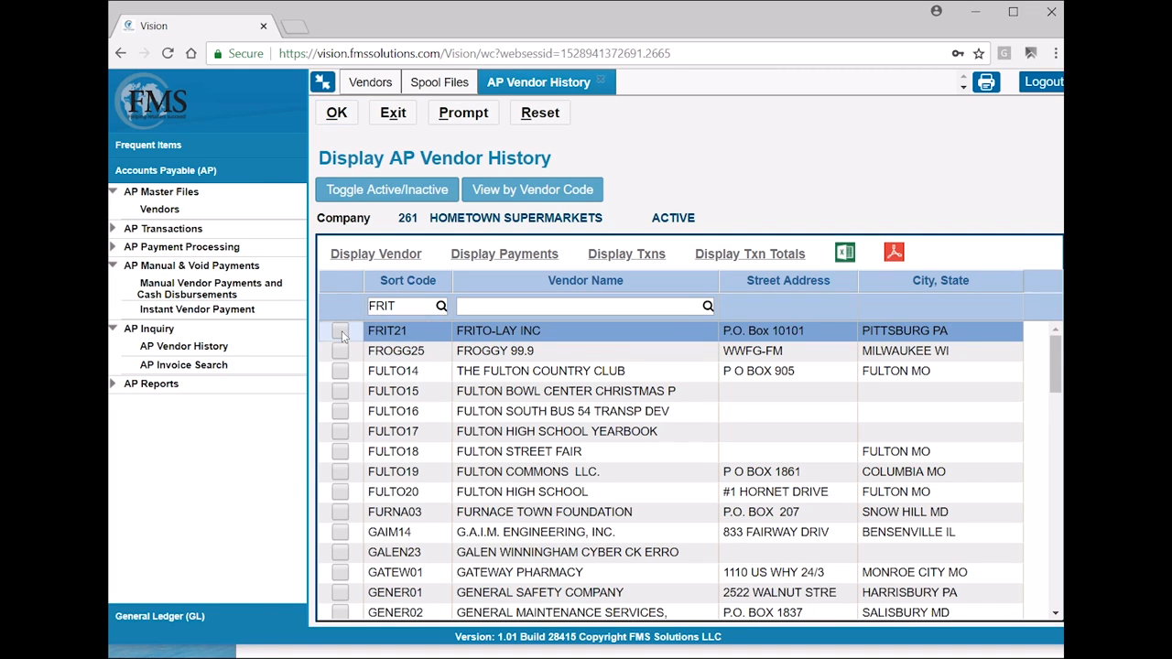
click(622, 255)
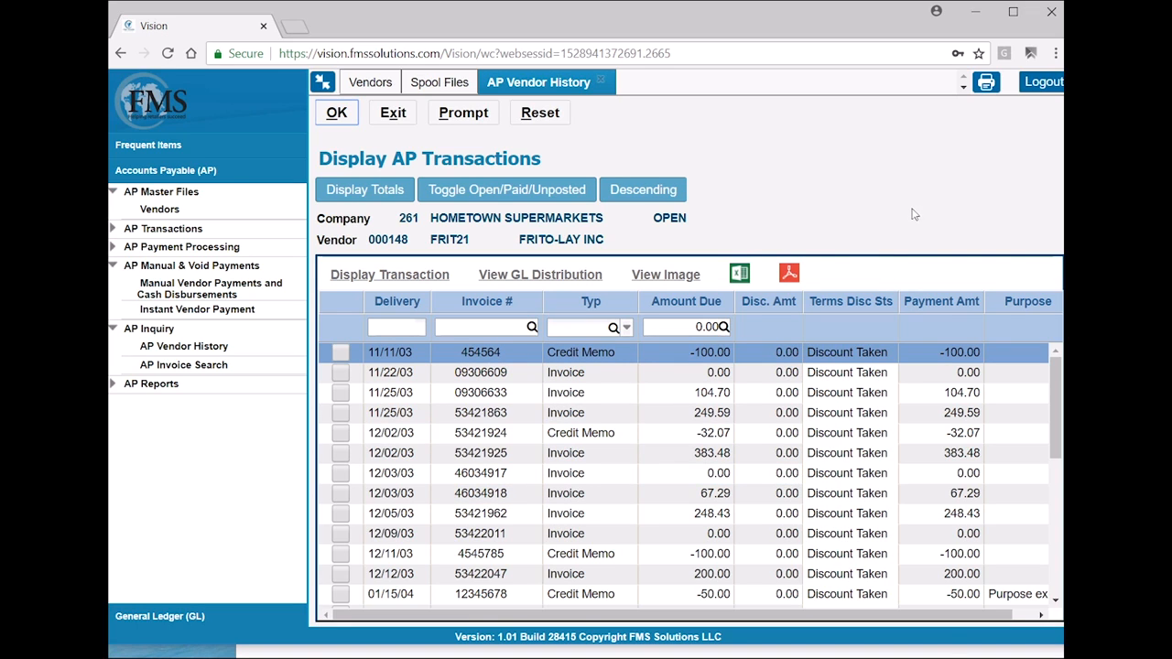
Step: Cycle the FRITO-LAY INC transaction list through the paid, unposted and open views, ending on paid transactions
click(474, 192)
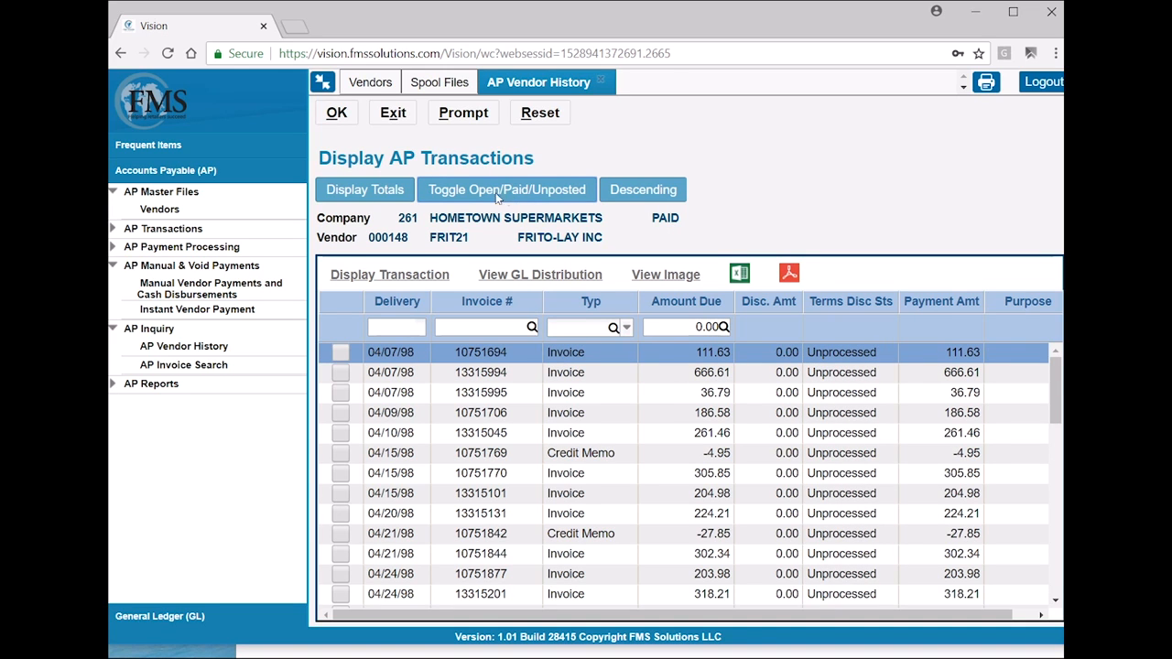
click(491, 190)
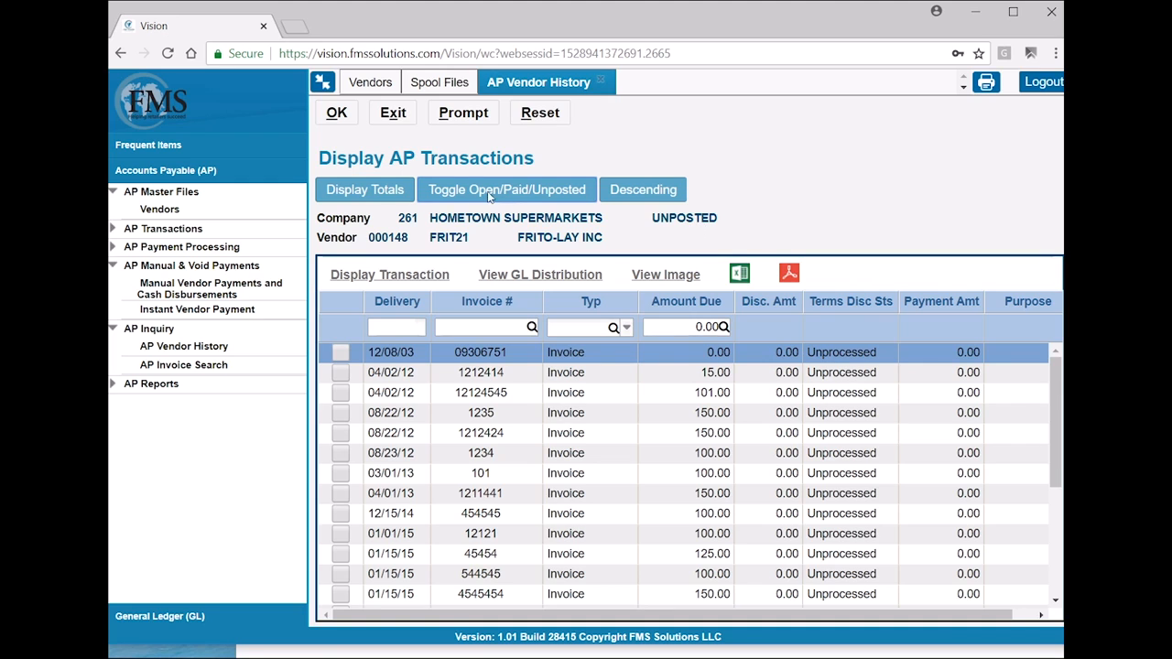
click(485, 195)
click(491, 190)
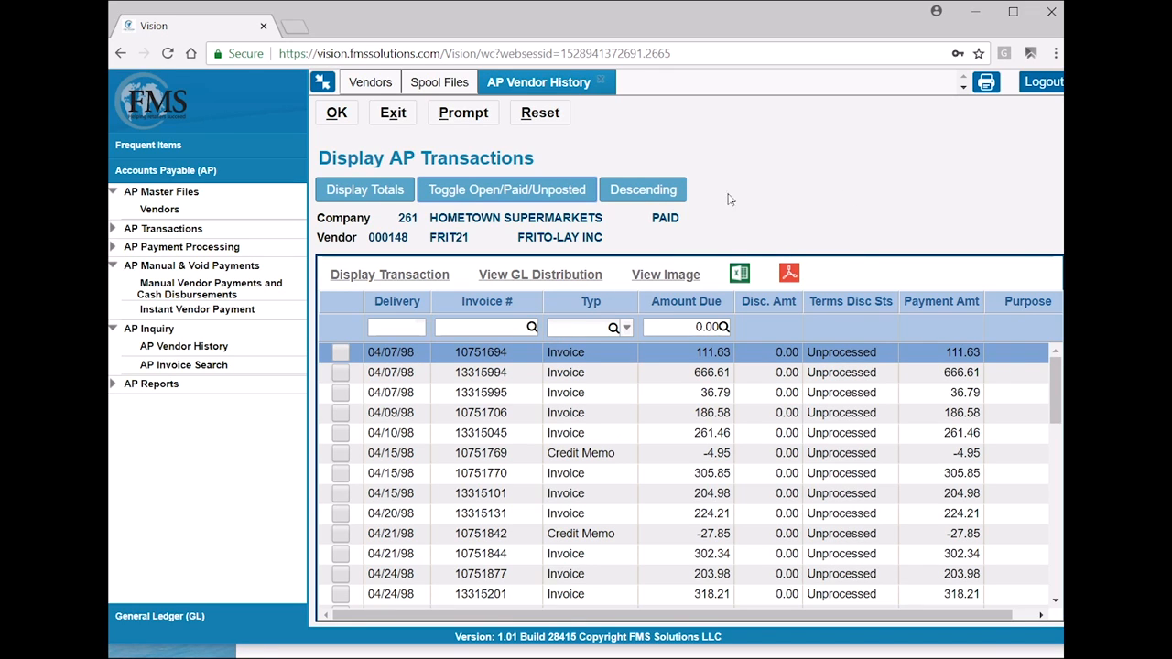
Step: Filter the paid transactions by delivery date 01/15/18 and invoice number 54414
click(387, 330)
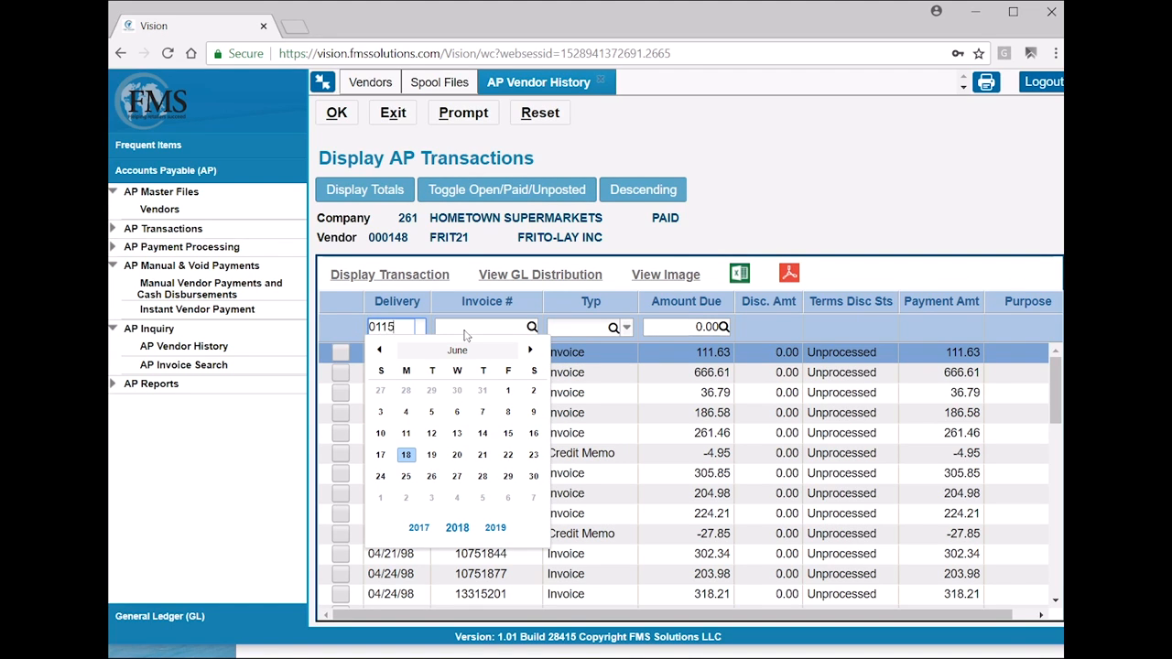
key(Return)
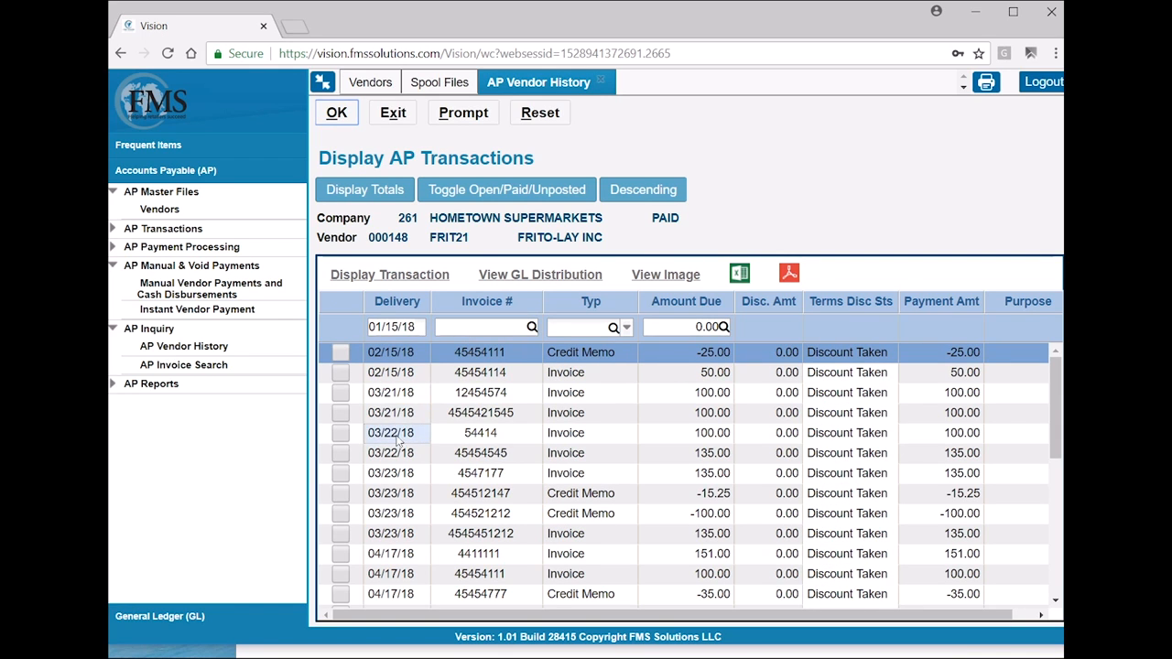
click(452, 328)
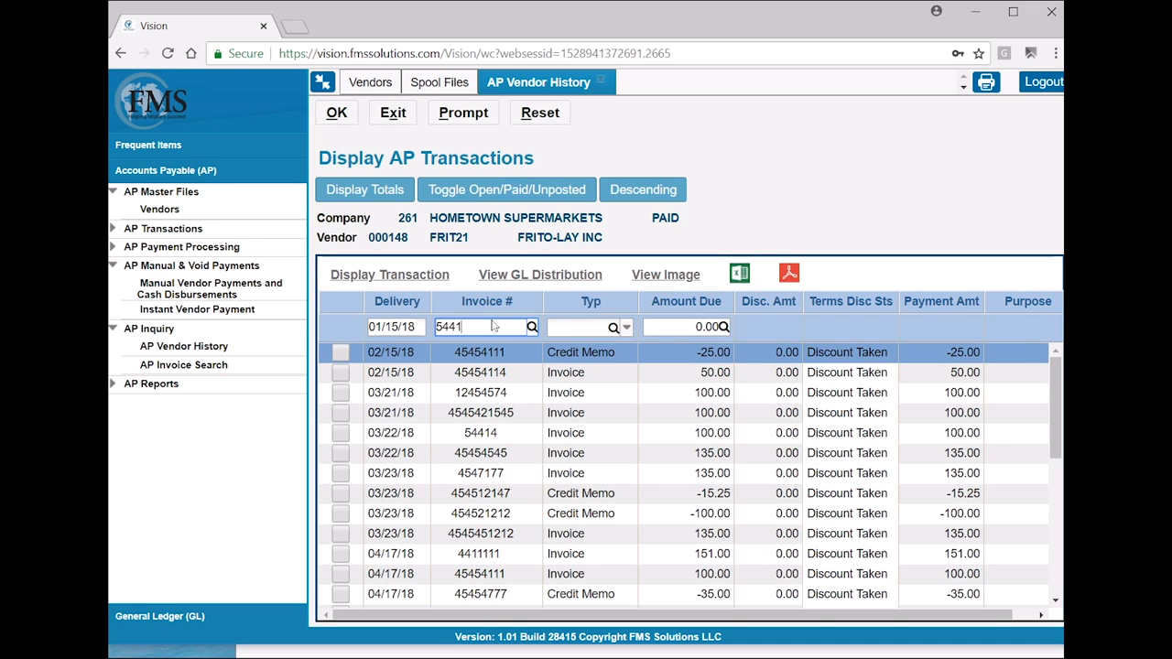
key(Return)
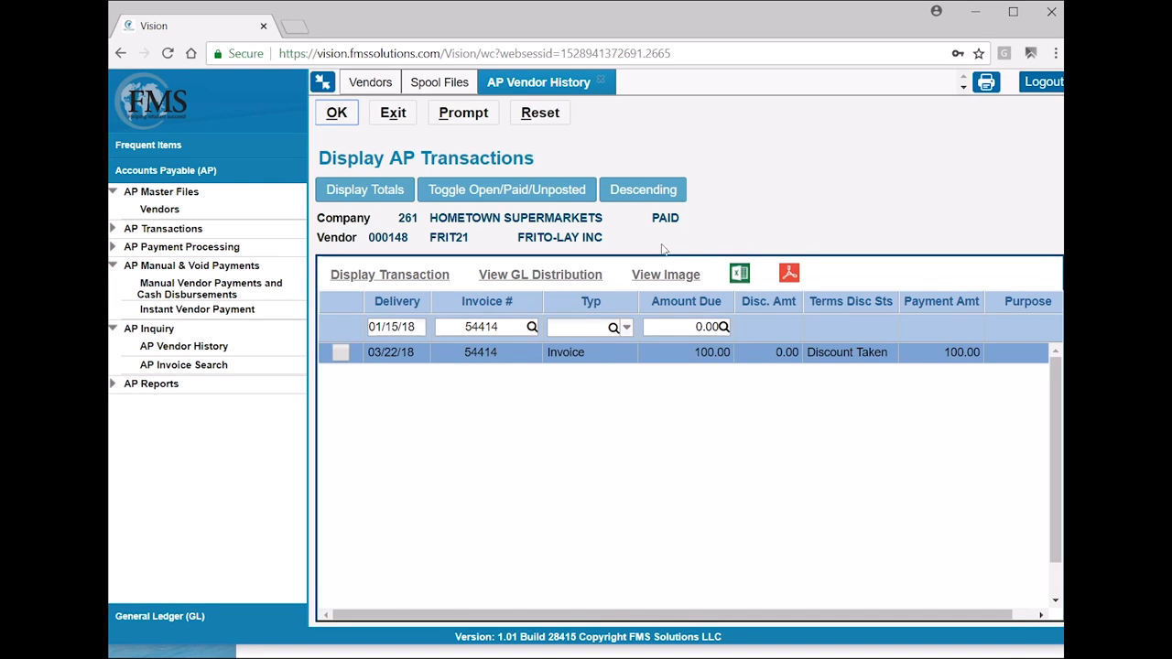
Step: Display the transaction for invoice 54414 and look through its payment details
click(341, 354)
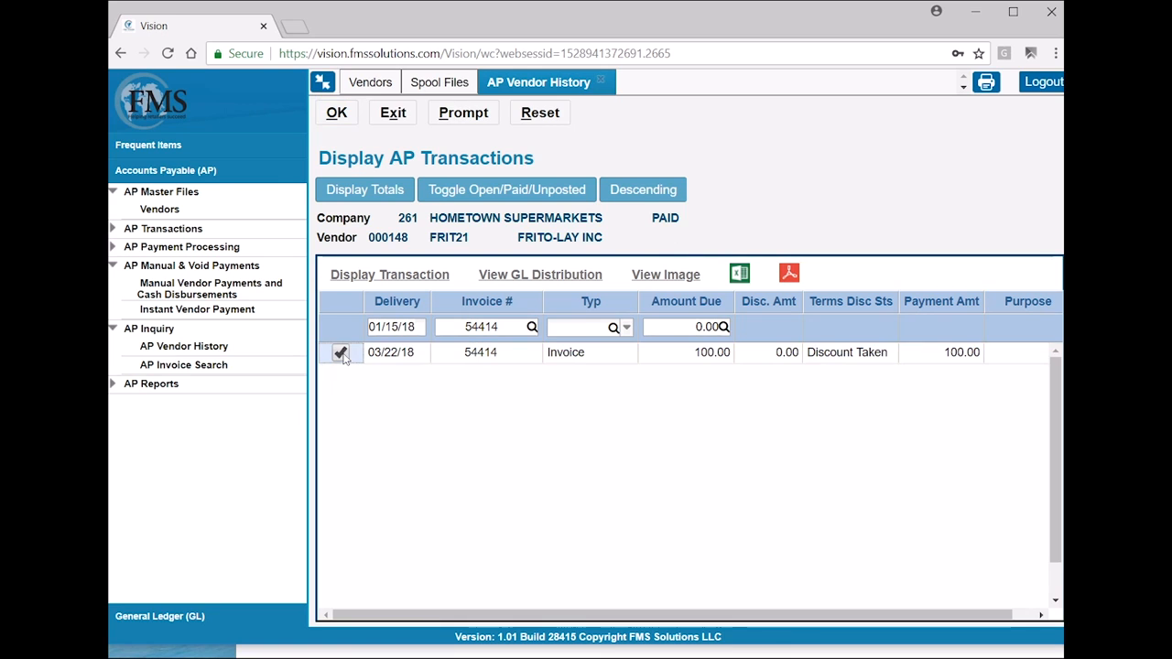
click(371, 276)
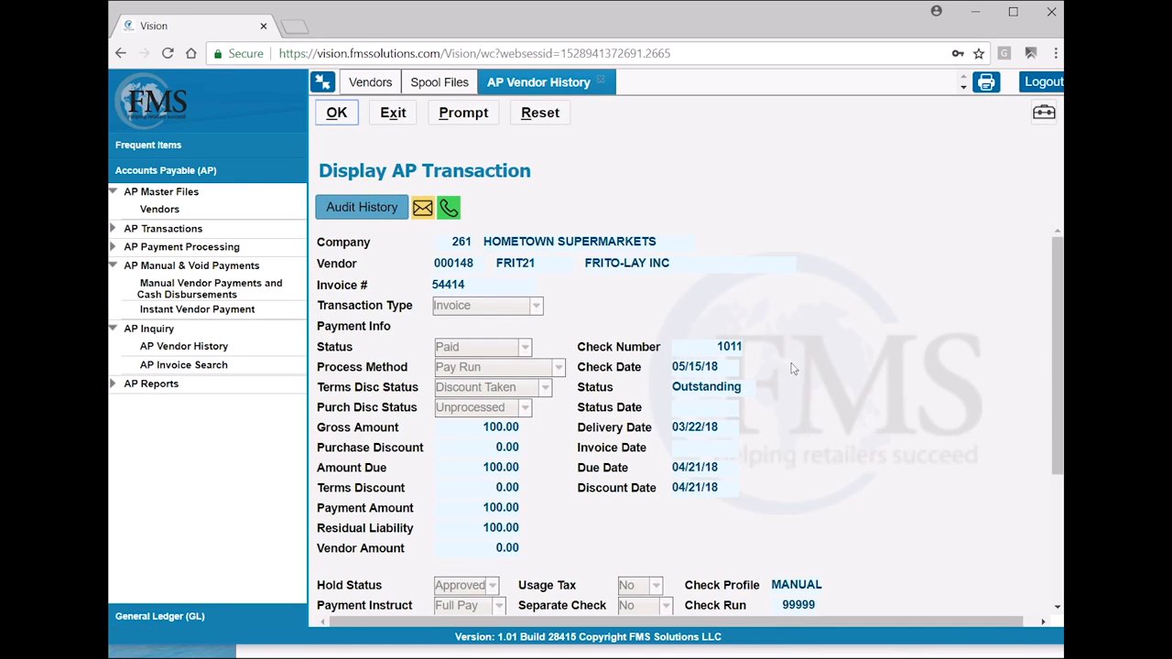
scroll(792, 368, down, 3)
scroll(780, 366, up, 3)
Step: Create an e-mail to the vendor with invoice 54414's payment information, view it and discard it without saving
click(424, 209)
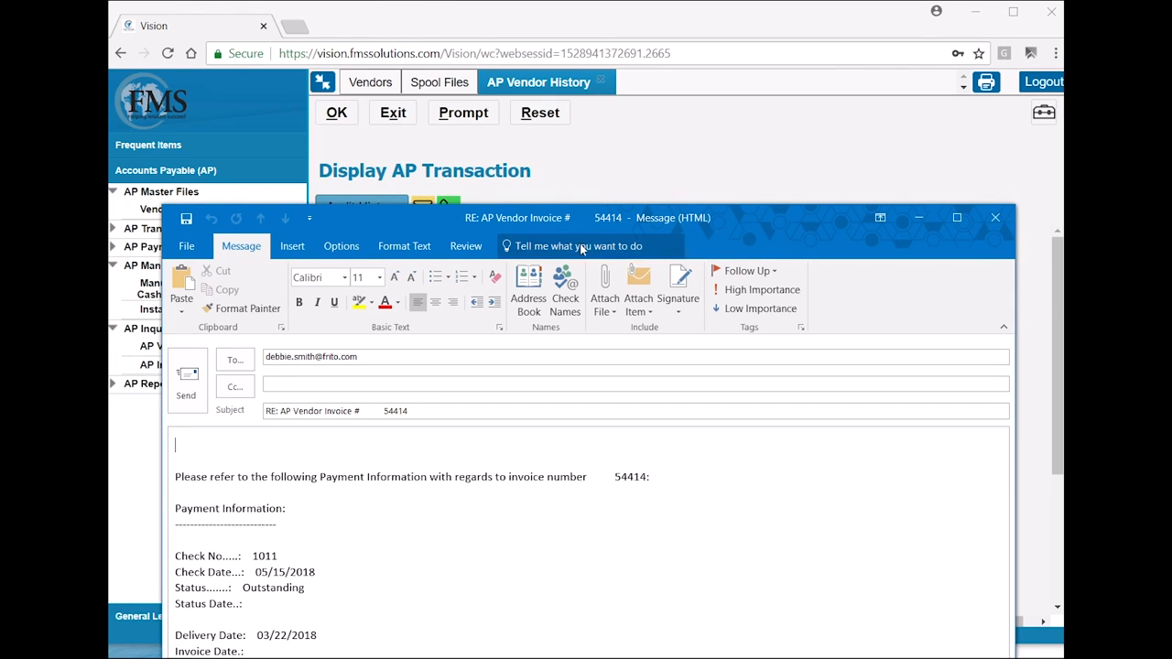
drag(741, 223, 724, 88)
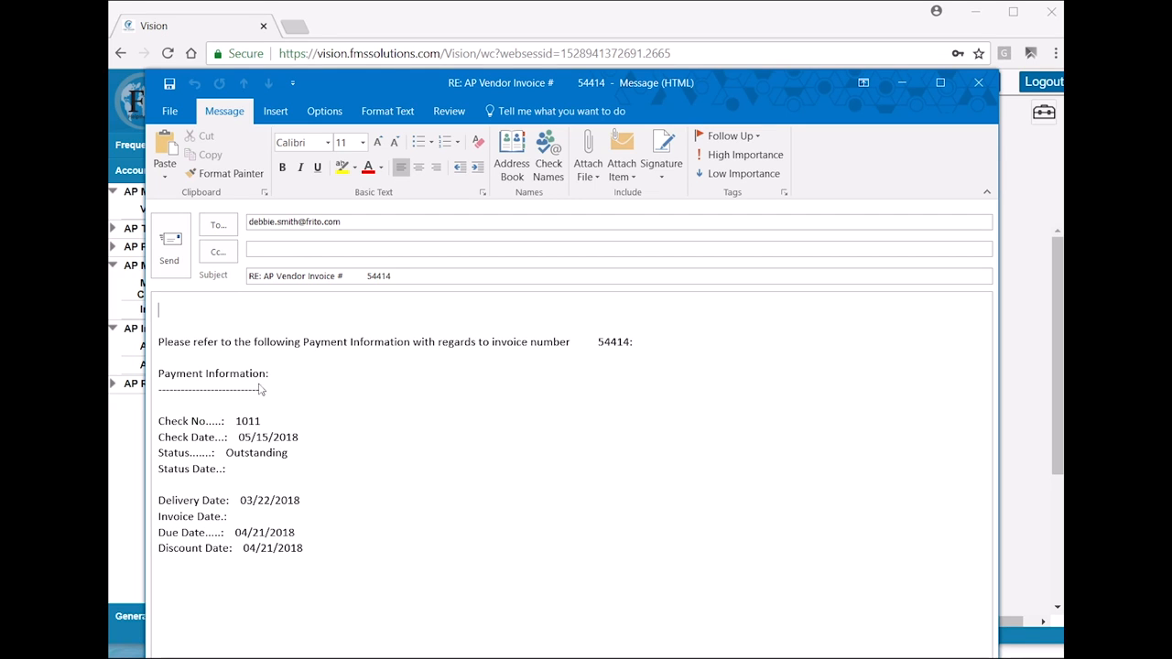
click(979, 82)
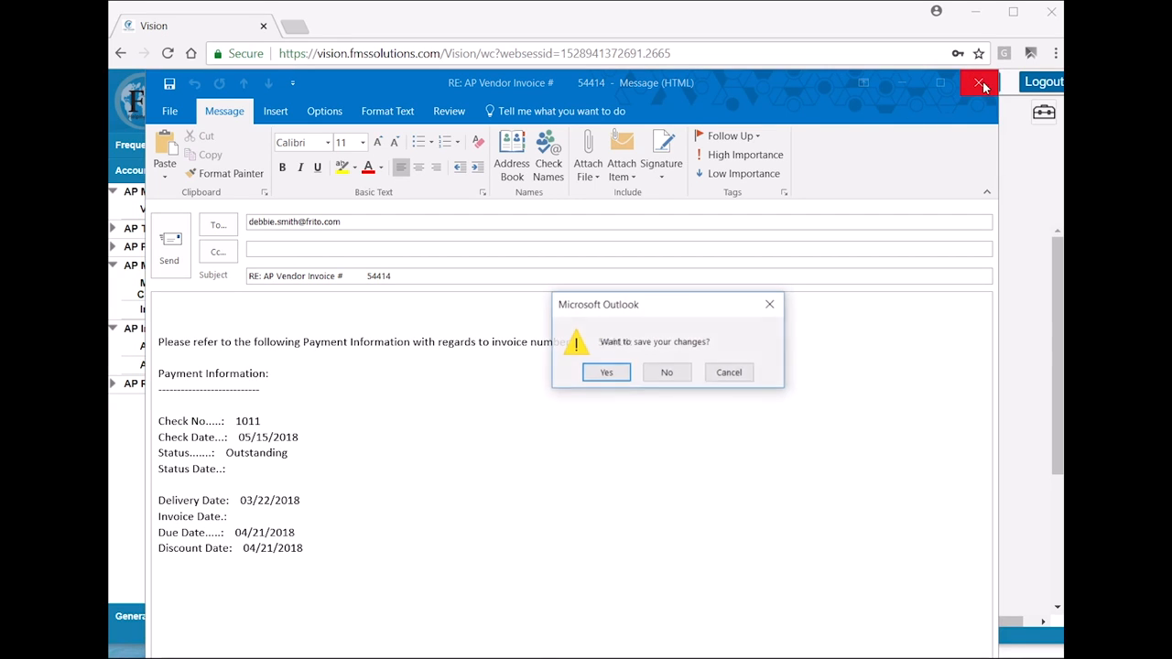
click(666, 372)
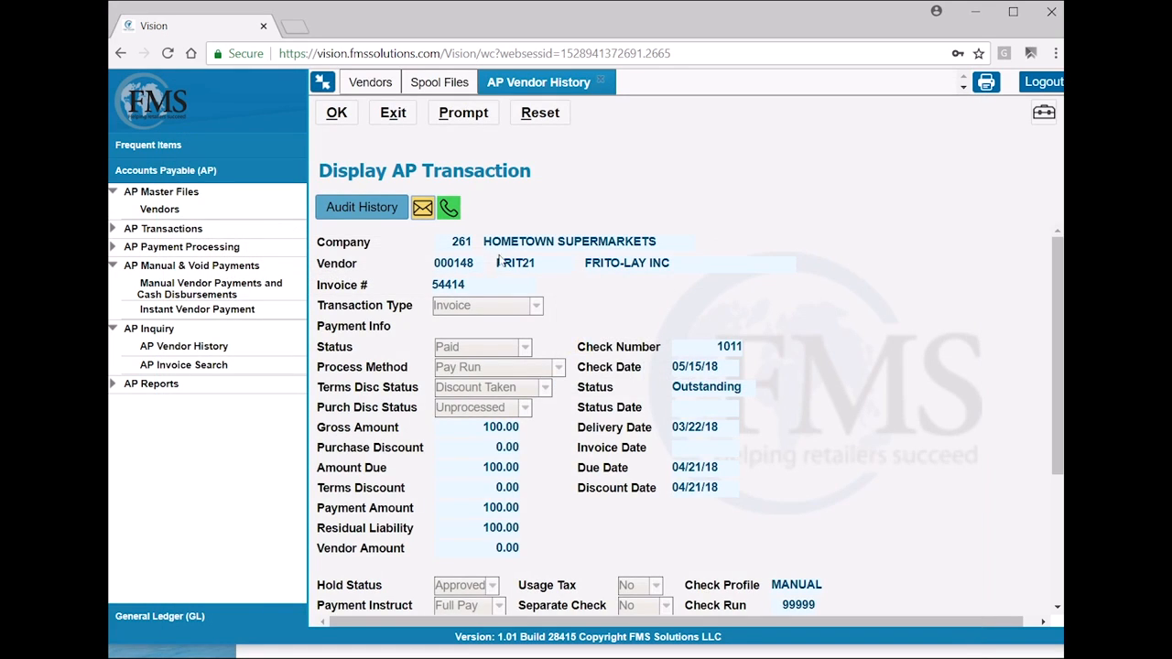
Step: Review the remaining details of the invoice 54414 transaction and return to the transaction list
scroll(628, 392, down, 3)
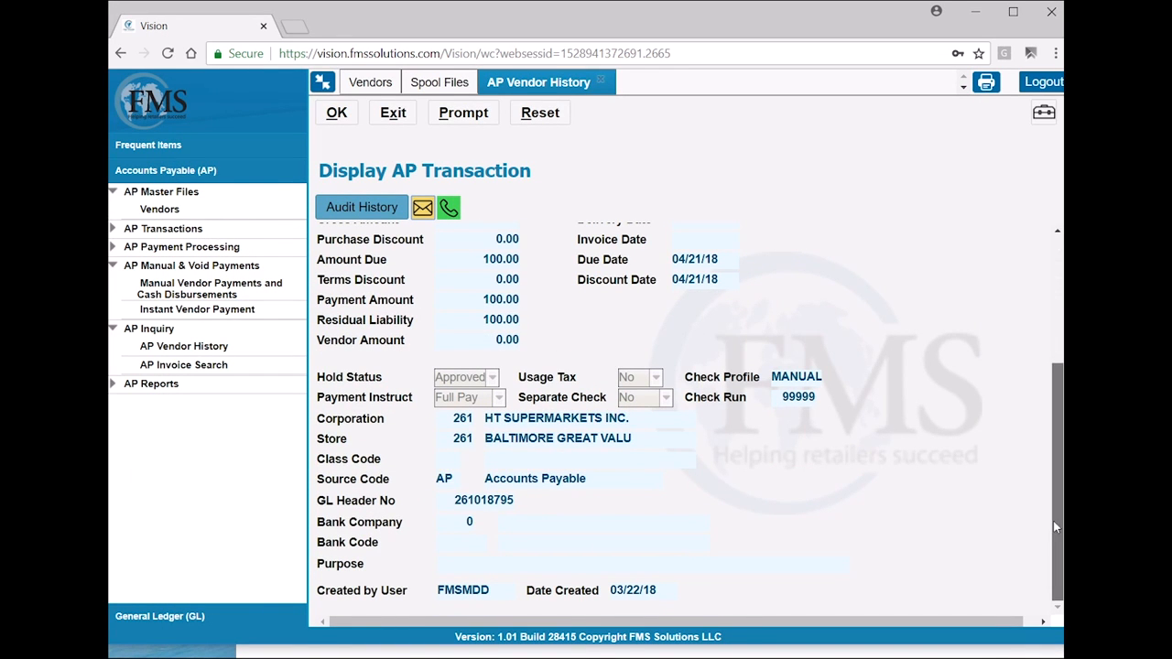
drag(1056, 527, 1031, 319)
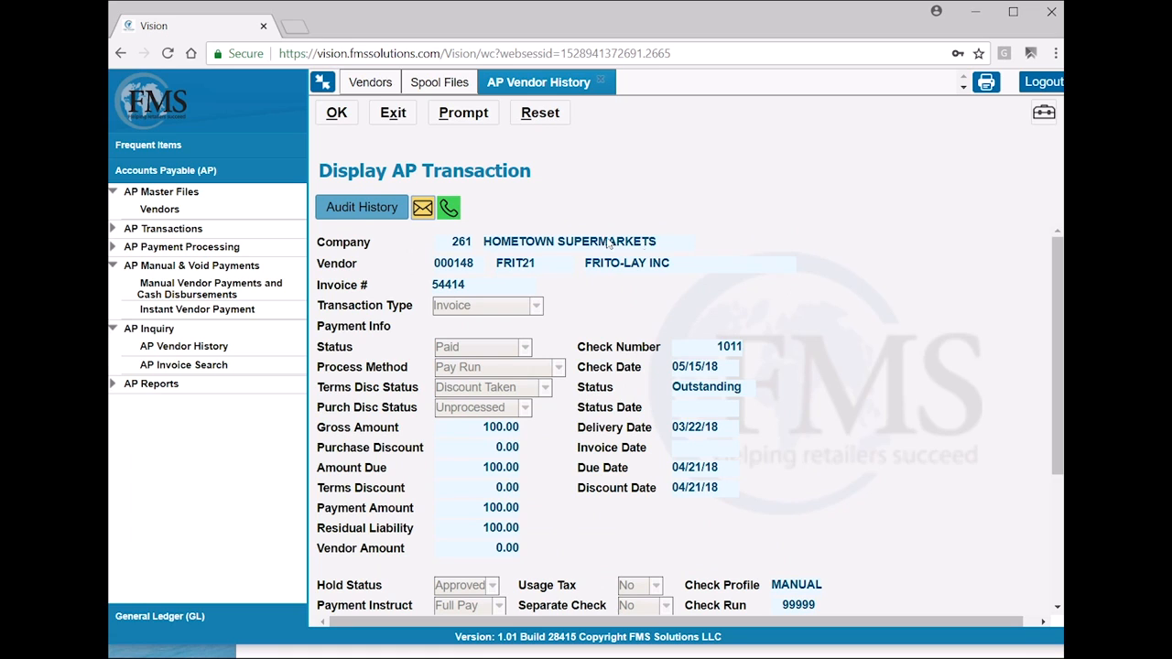
click(392, 114)
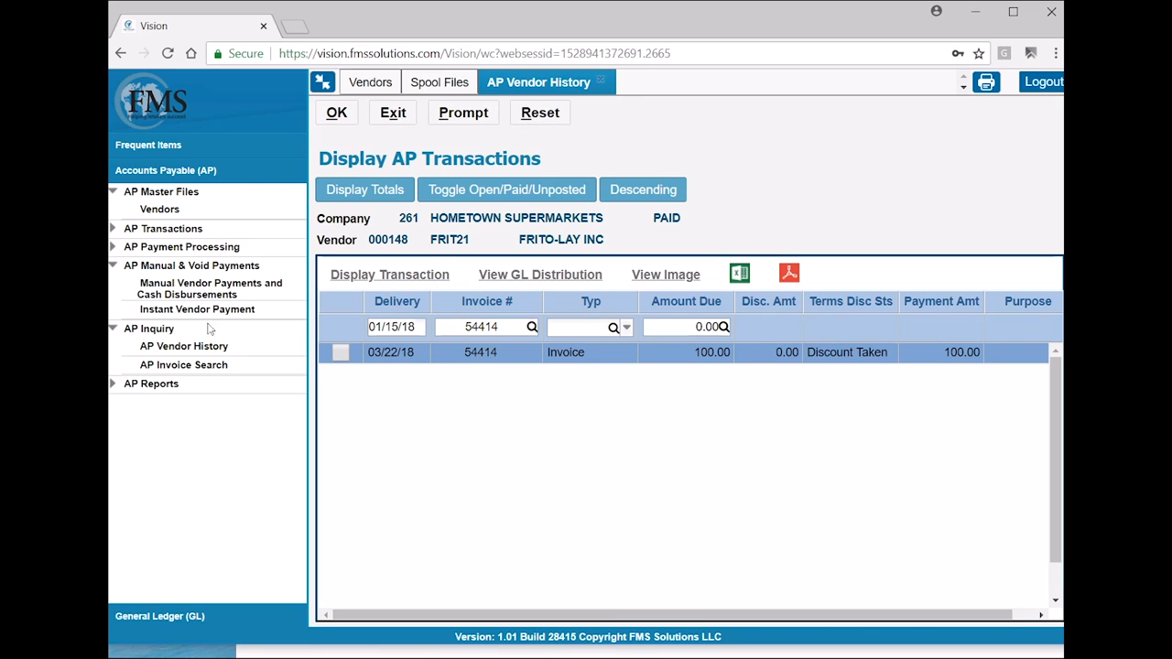
Step: Search all vendors for invoice number 4545 with AP Invoice Search and confirm the search
click(167, 365)
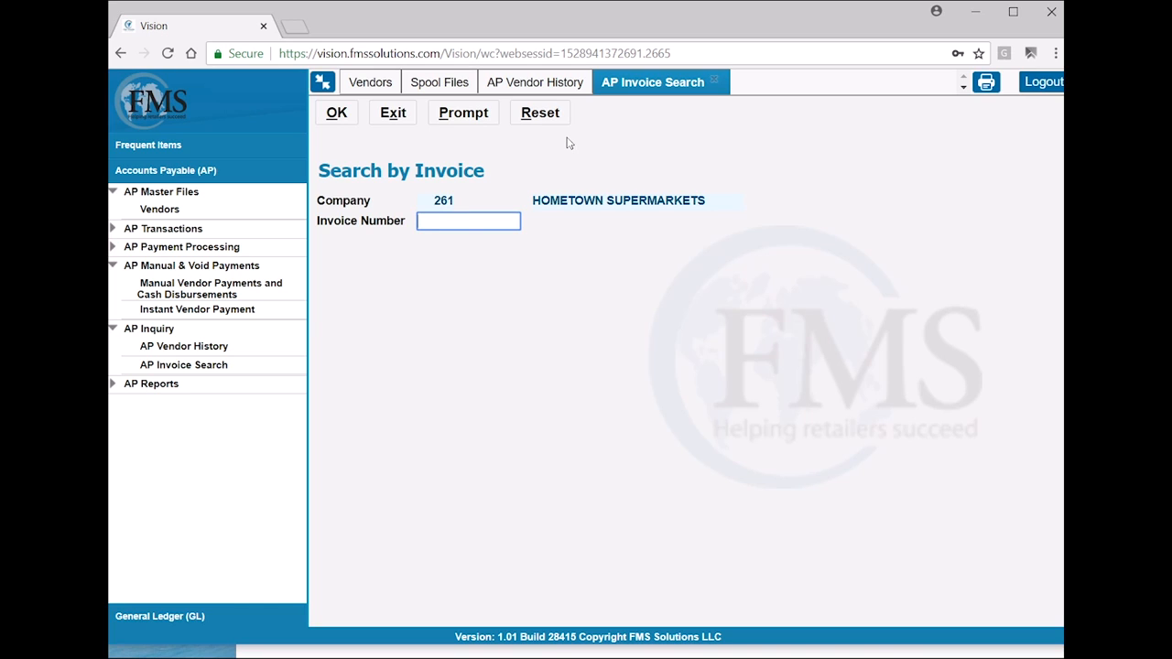
key(Return)
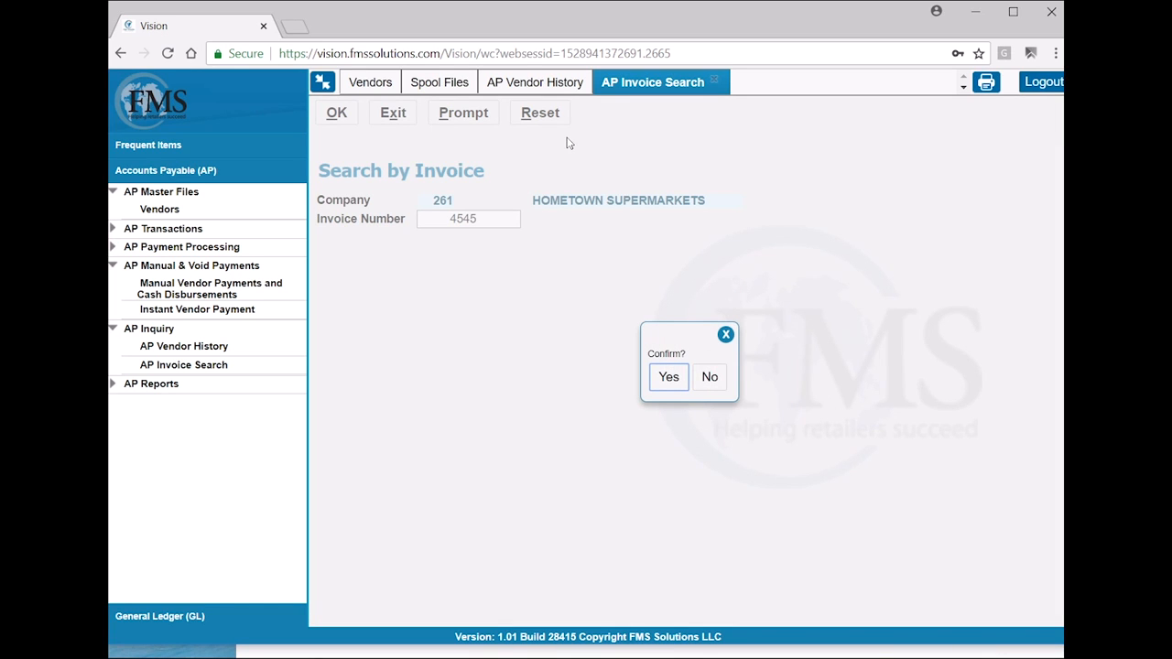
click(669, 377)
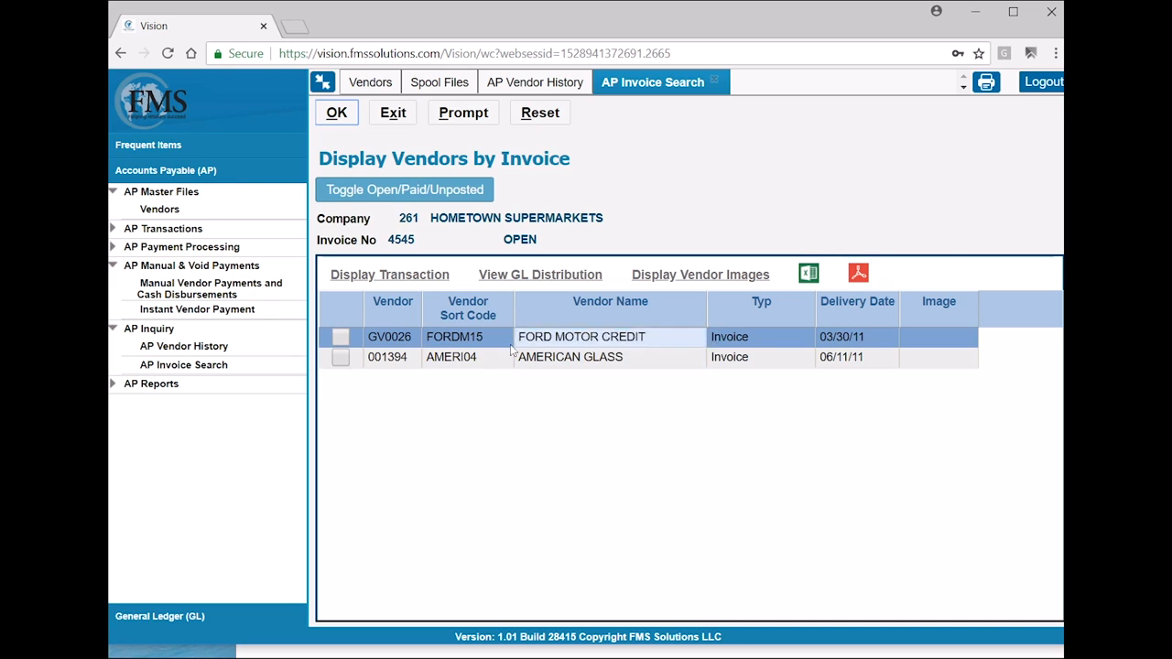
Step: Display the FORD MOTOR CREDIT transaction for invoice 4545 and return to the vendor list
click(340, 336)
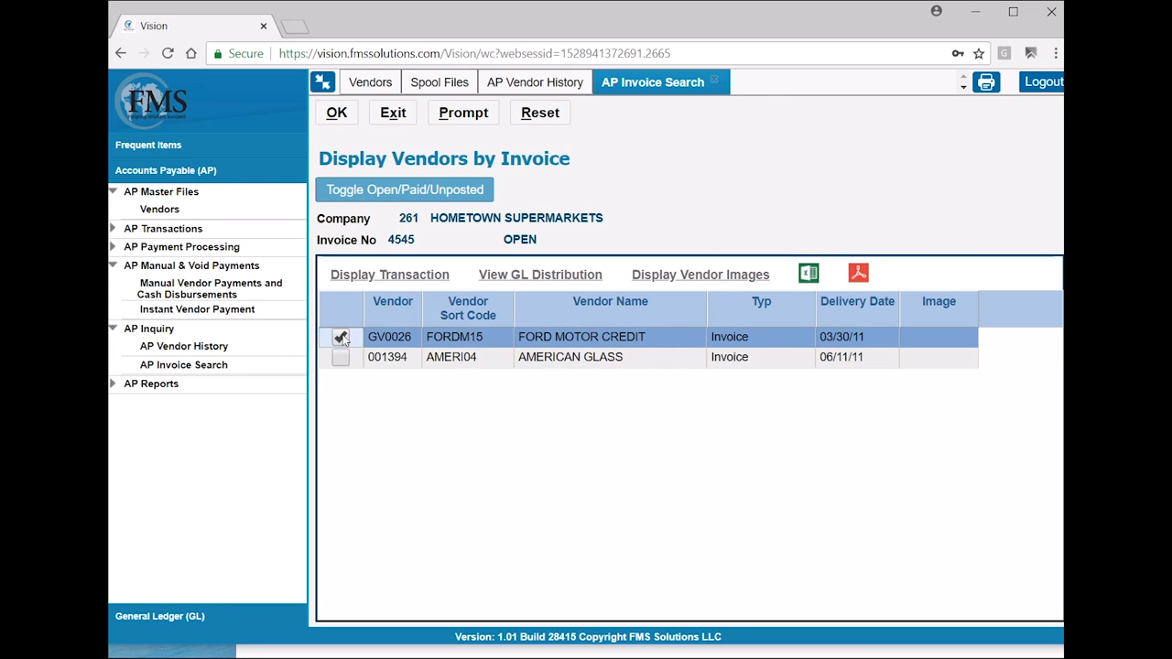
click(392, 276)
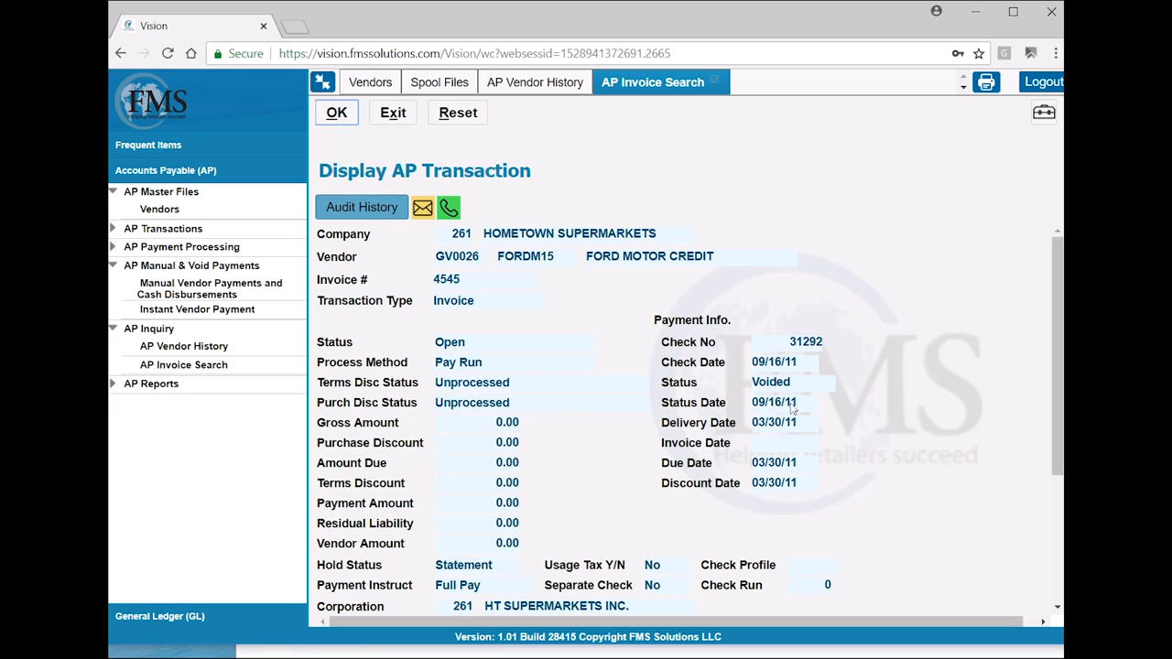
click(394, 113)
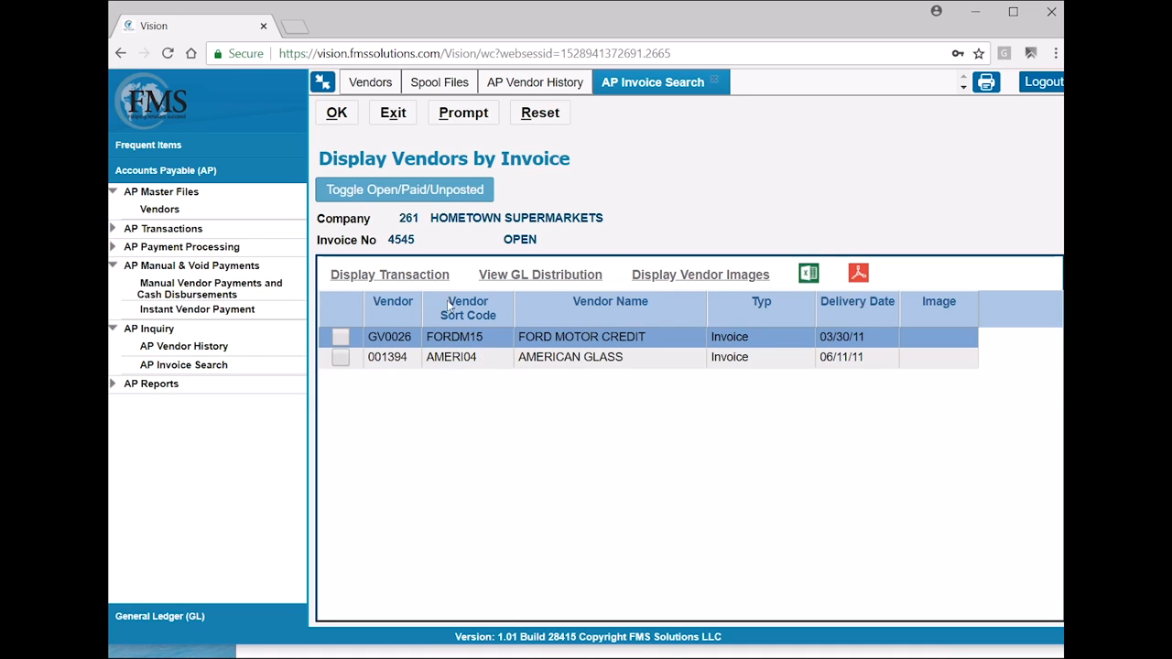
Step: Submit the AP Vendor Listing (Summary) report for all vendors with Active status in company 261 and acknowledge the submission
click(115, 384)
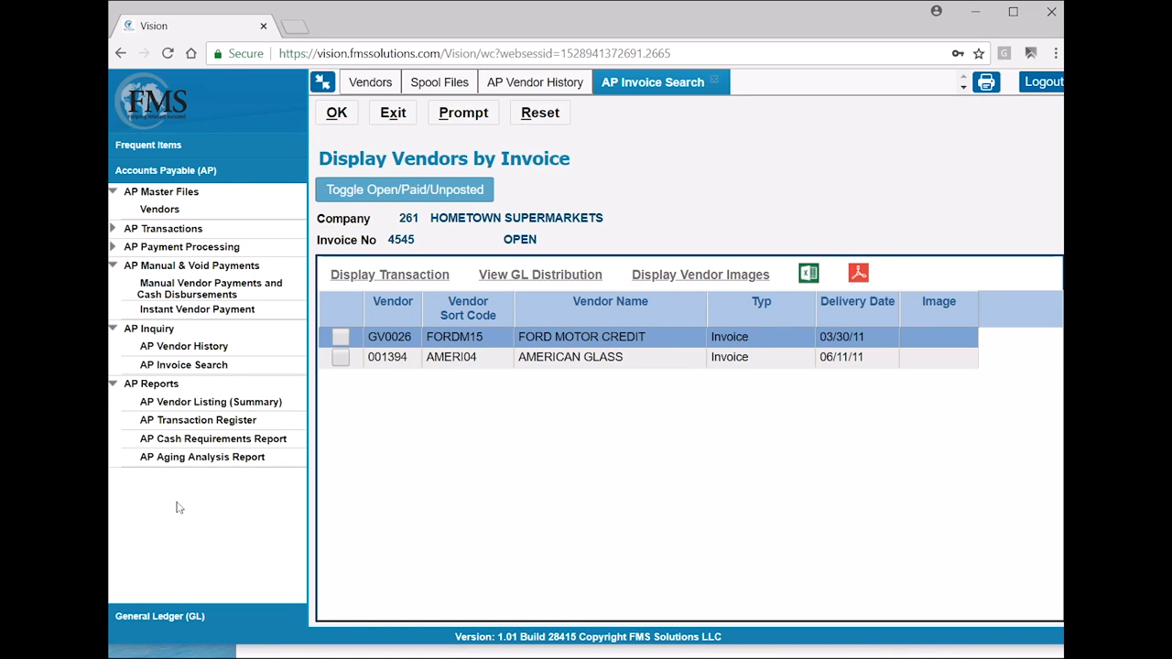
click(165, 406)
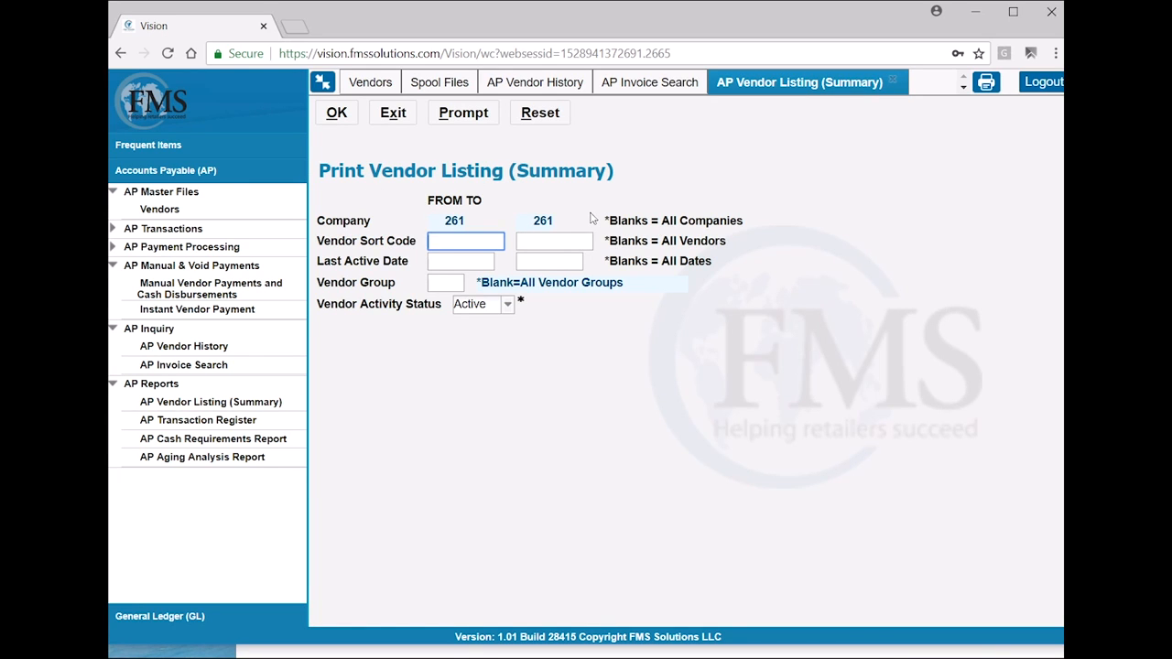
key(Return)
key(Return)
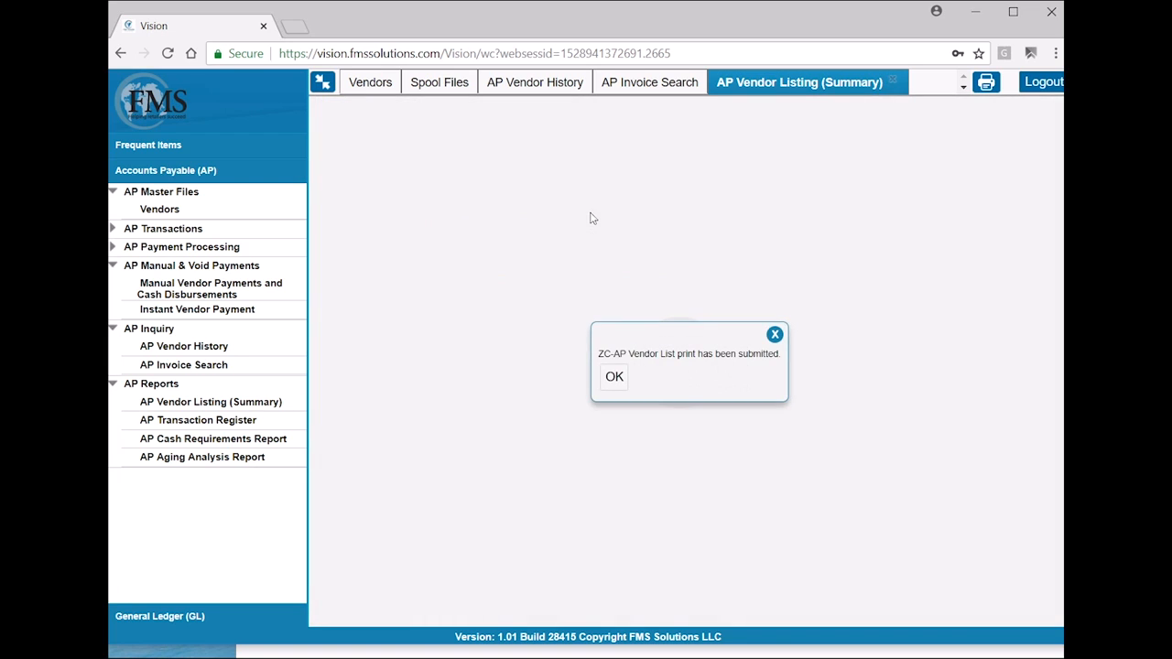
click(613, 377)
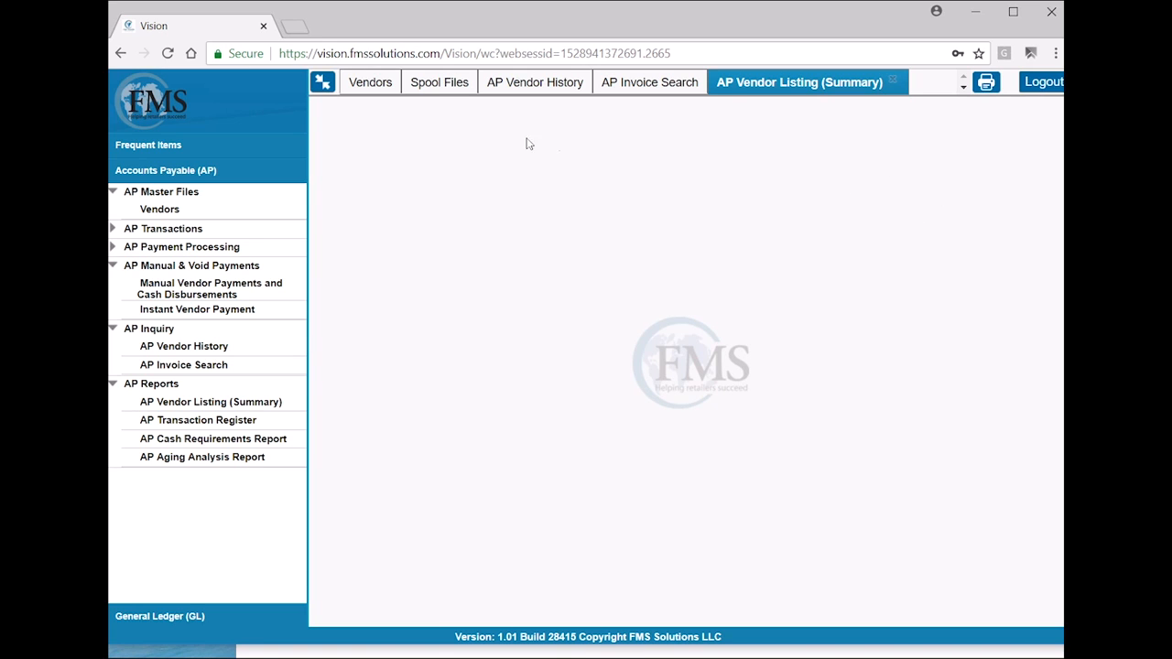
Step: Refresh the spool files and open the new Vendor Listing report in Excel
click(434, 87)
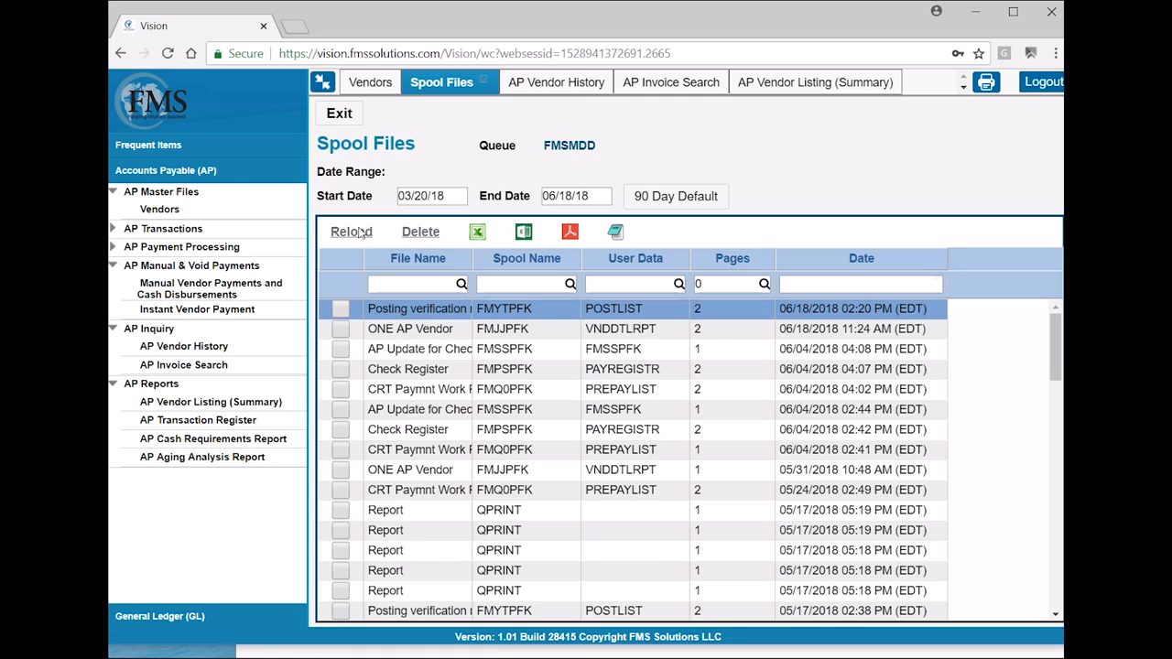
click(347, 232)
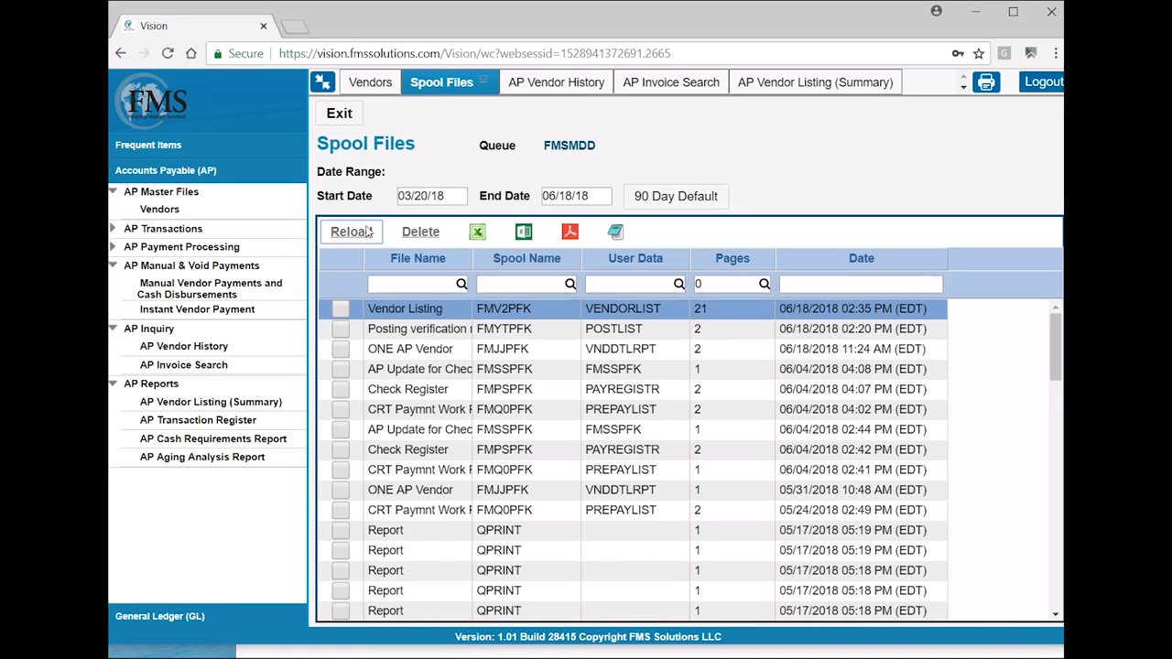
click(339, 313)
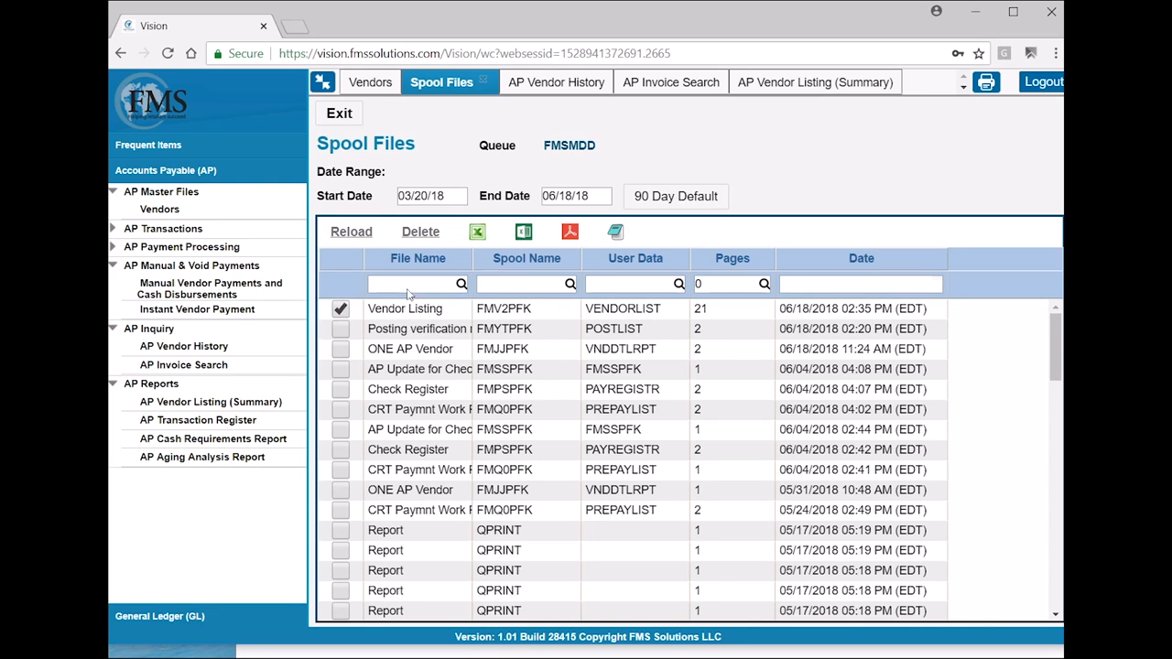
click(524, 234)
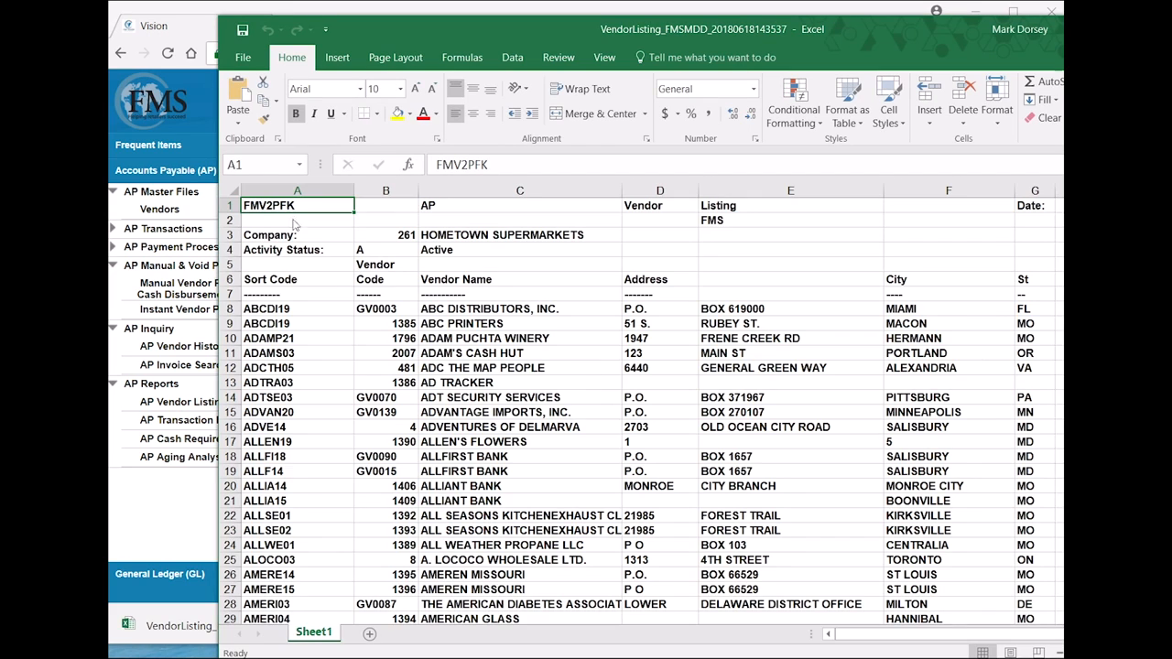
Step: Auto-fit the widths of all columns in the vendor listing worksheet and close the workbook
click(233, 192)
double_click(355, 190)
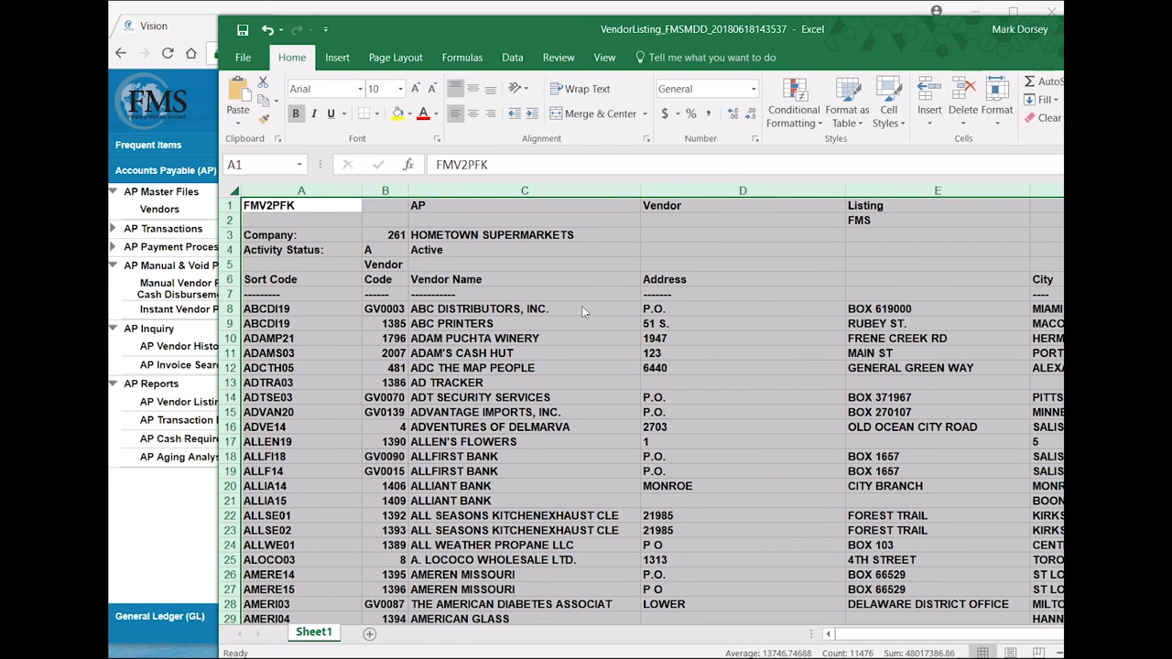
click(1170, 29)
click(665, 351)
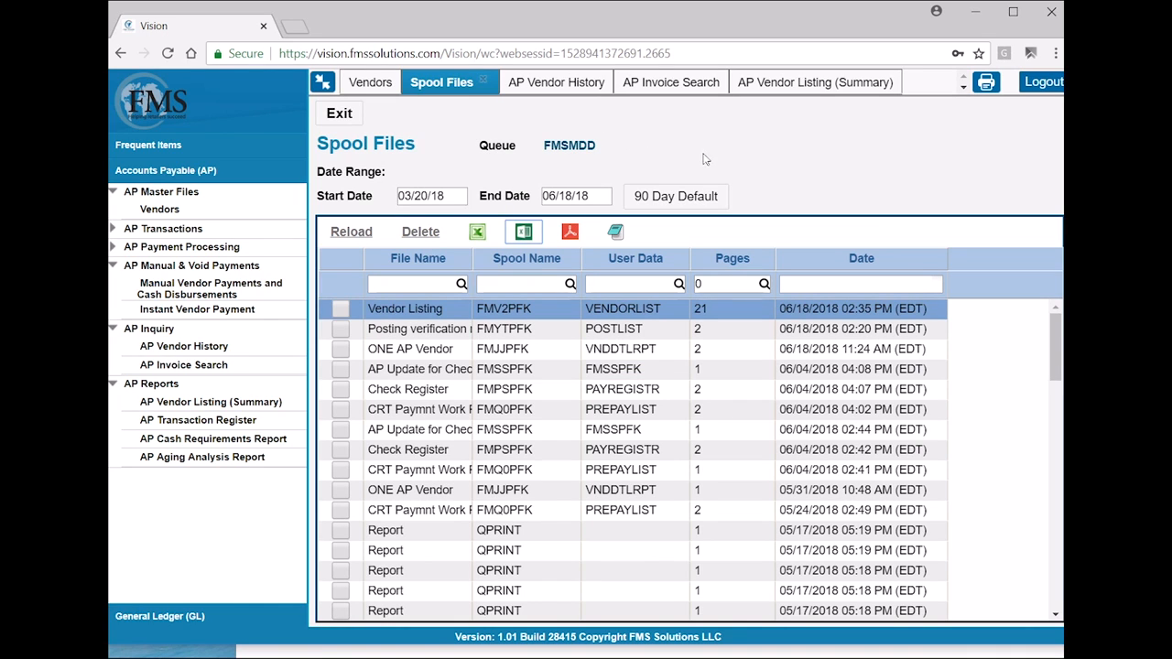
Step: Exit and close the Spool Files, Vendors, AP Vendor History, AP Invoice Search and AP Vendor Listing (Summary) screens
click(332, 120)
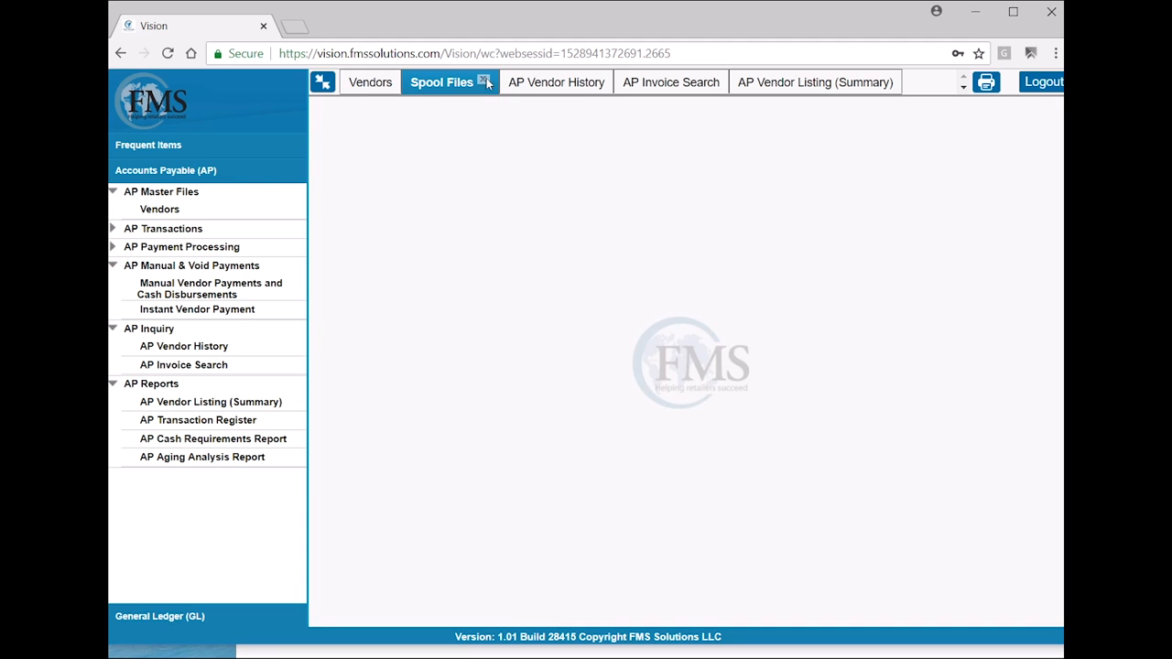
click(486, 81)
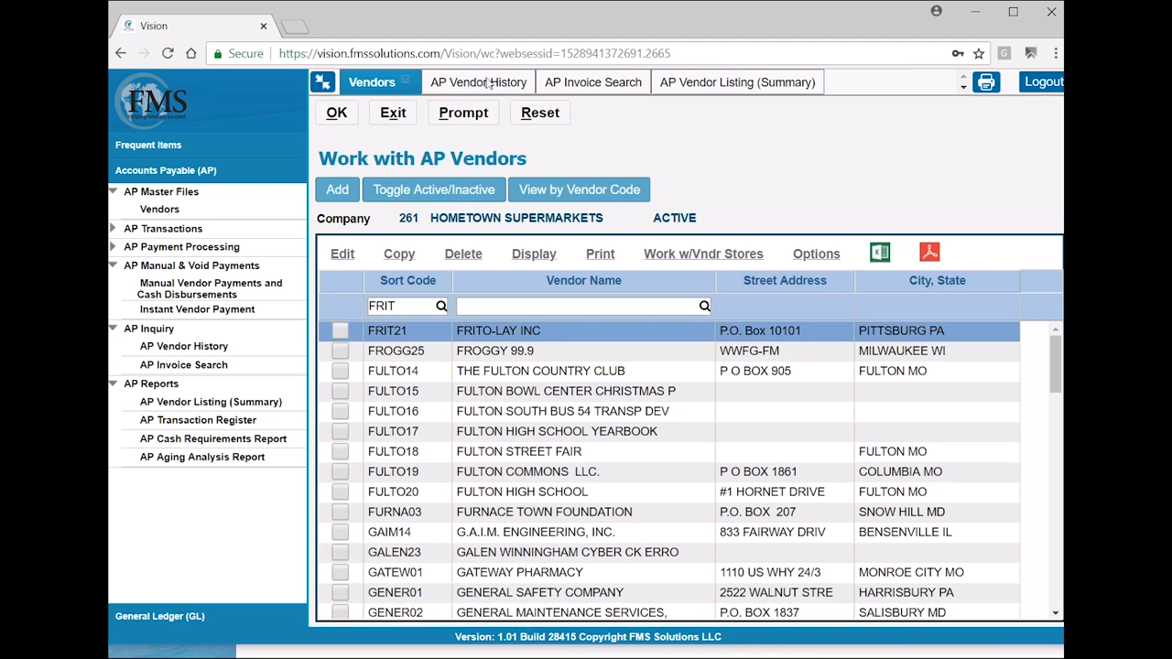
click(394, 113)
click(388, 111)
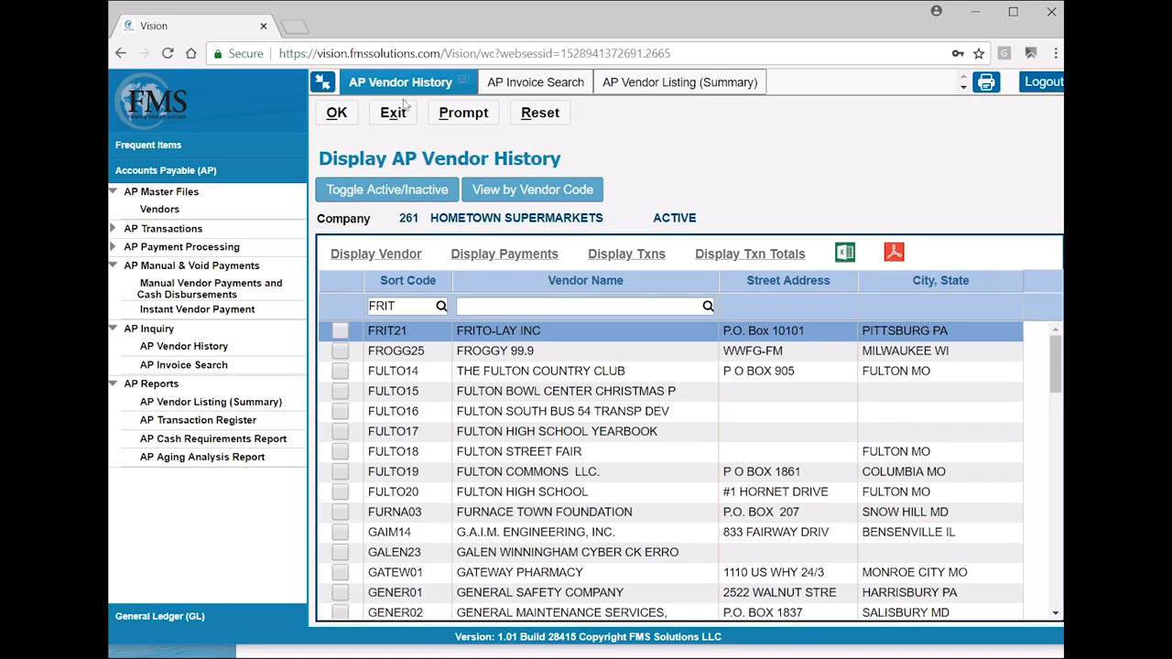
click(401, 108)
click(462, 82)
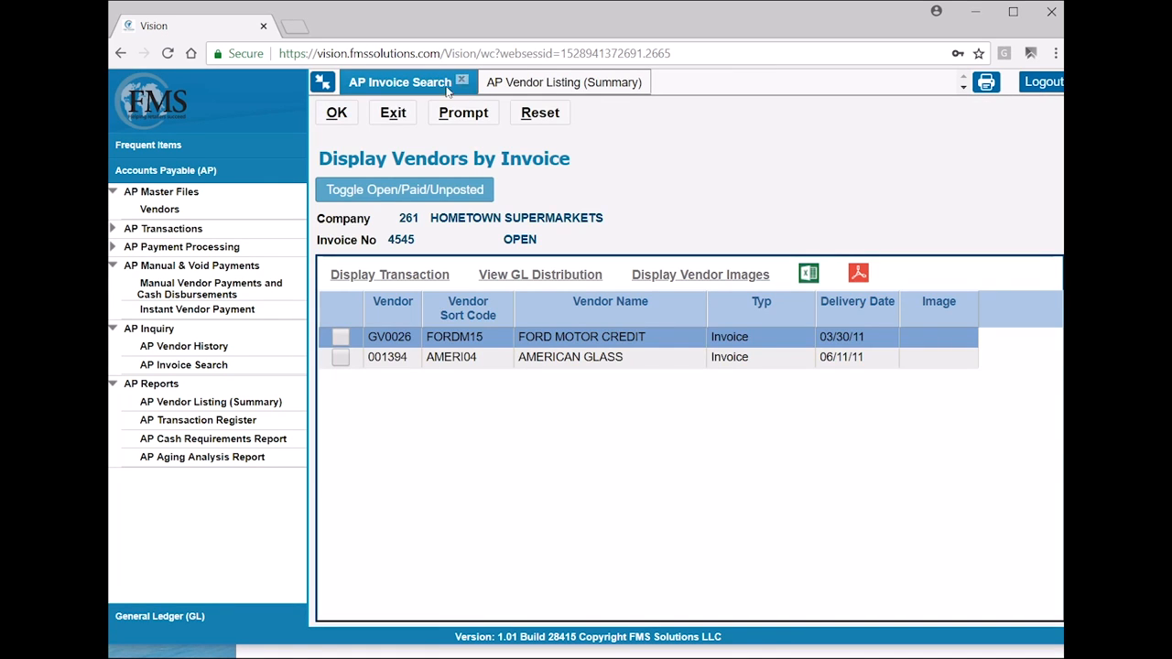
click(390, 111)
click(462, 82)
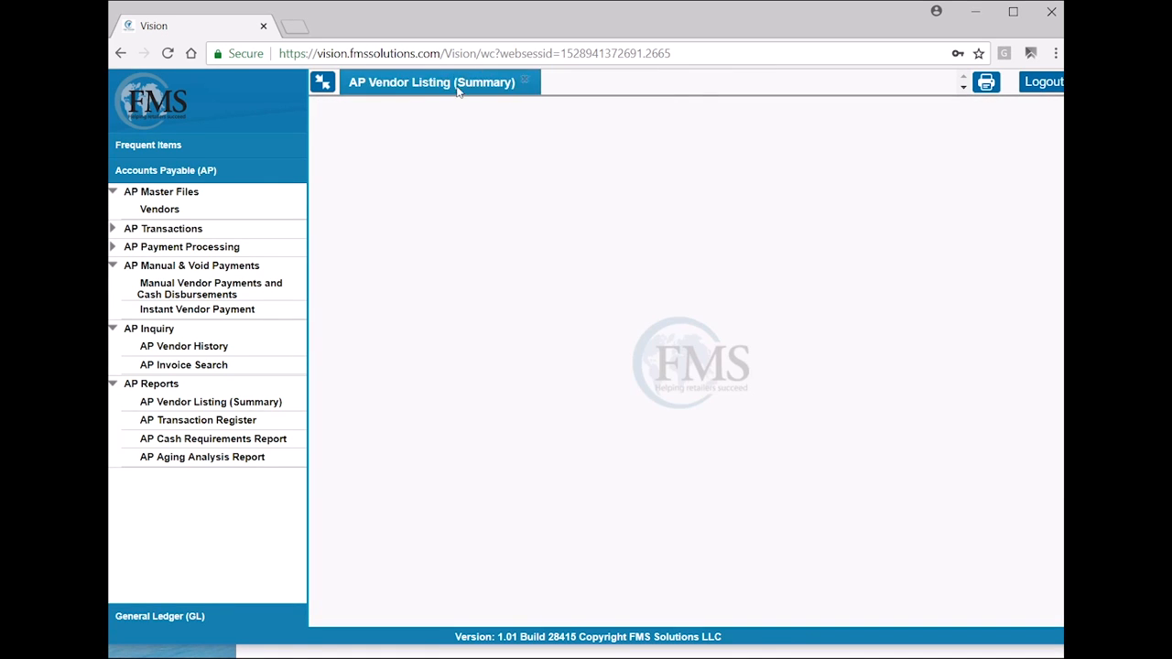
click(525, 82)
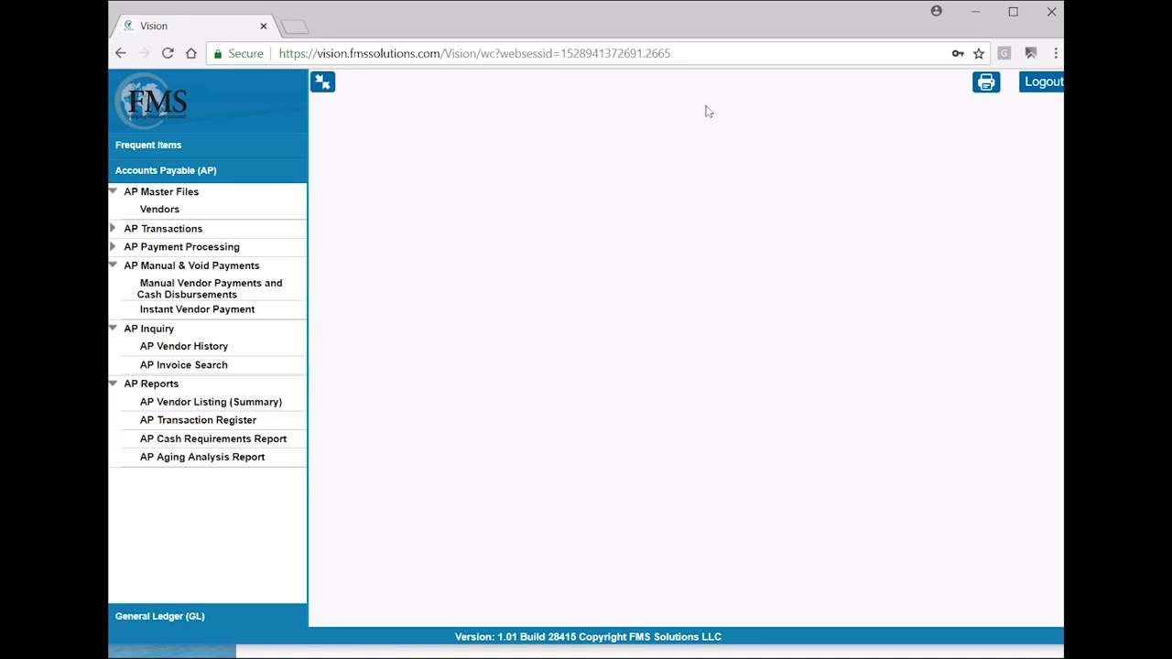